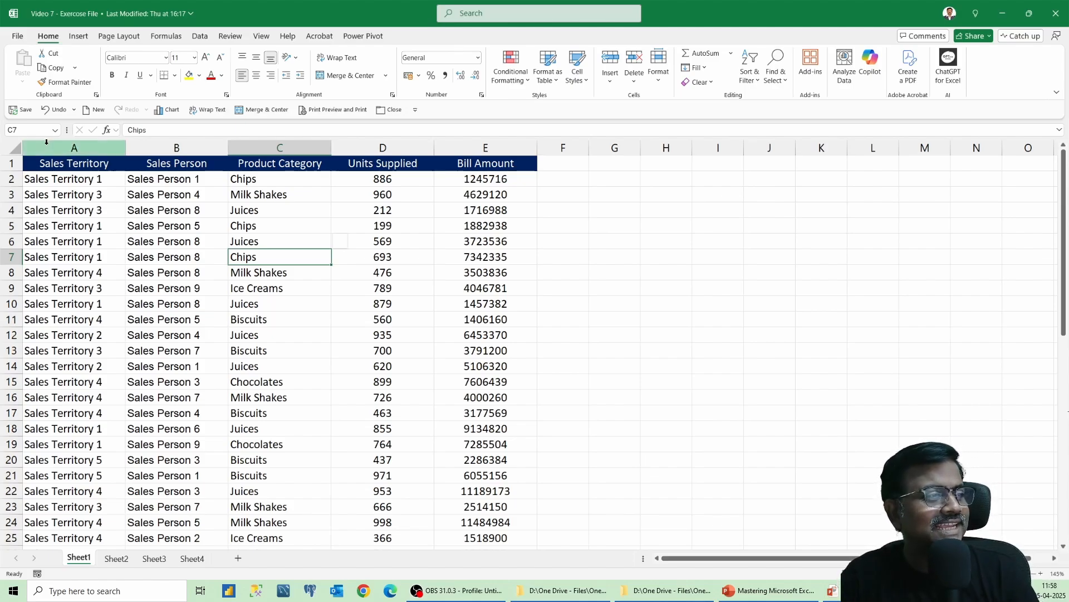
Examine the sales table's territory, salesperson, product category and bill amount entries on Sheet1
drag(496, 179, 515, 299)
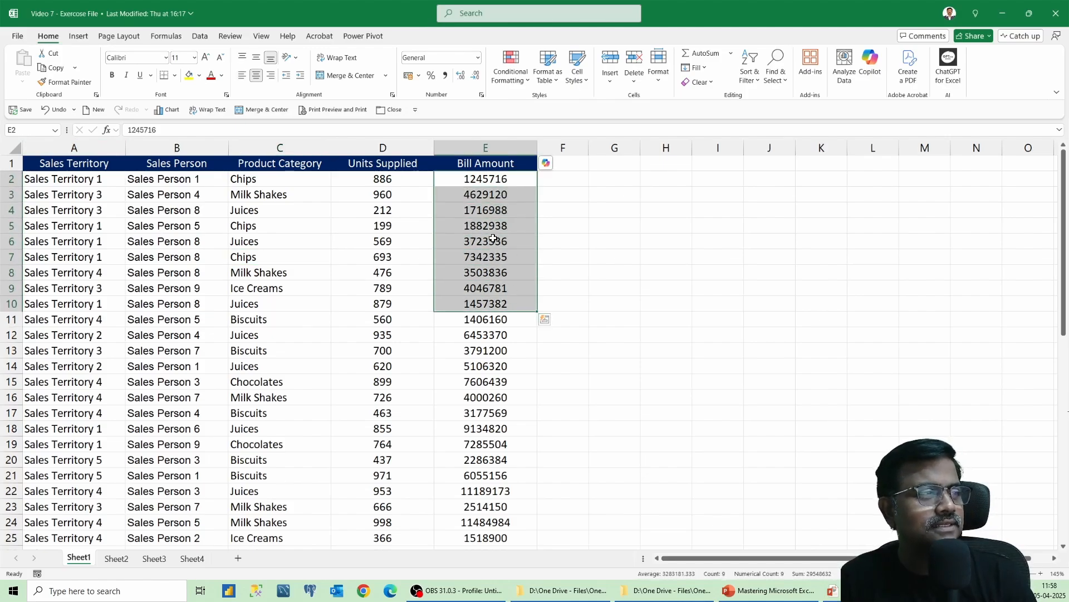
click(485, 263)
click(485, 285)
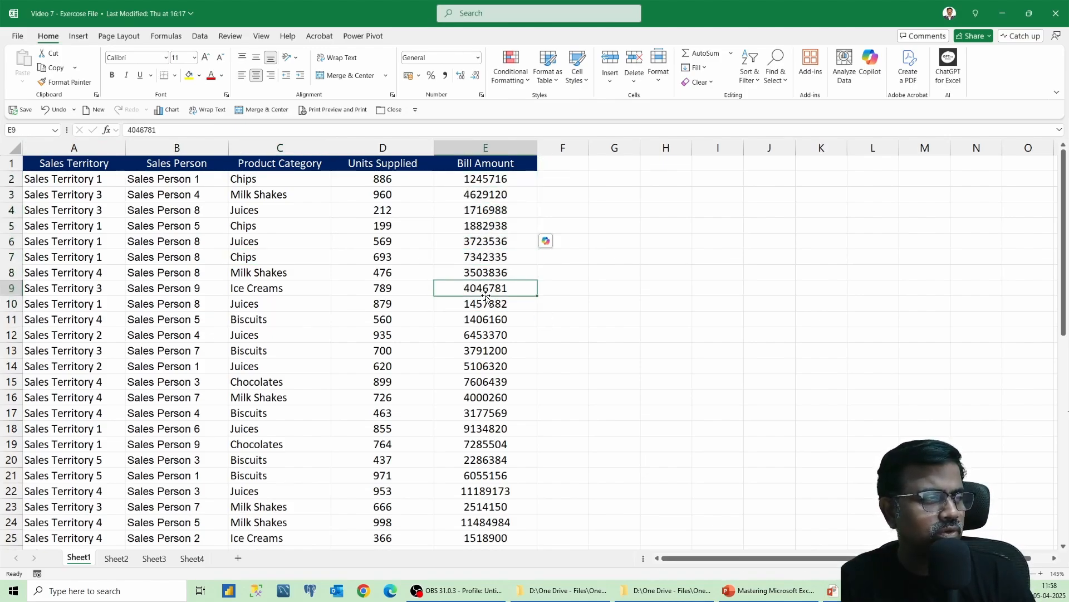
click(496, 222)
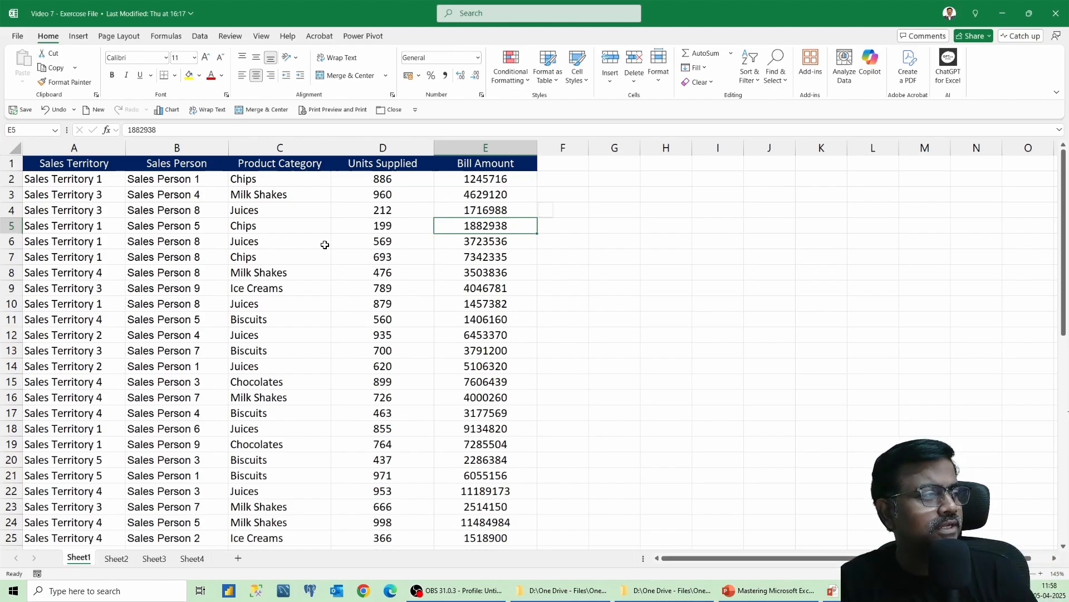
click(73, 206)
click(179, 210)
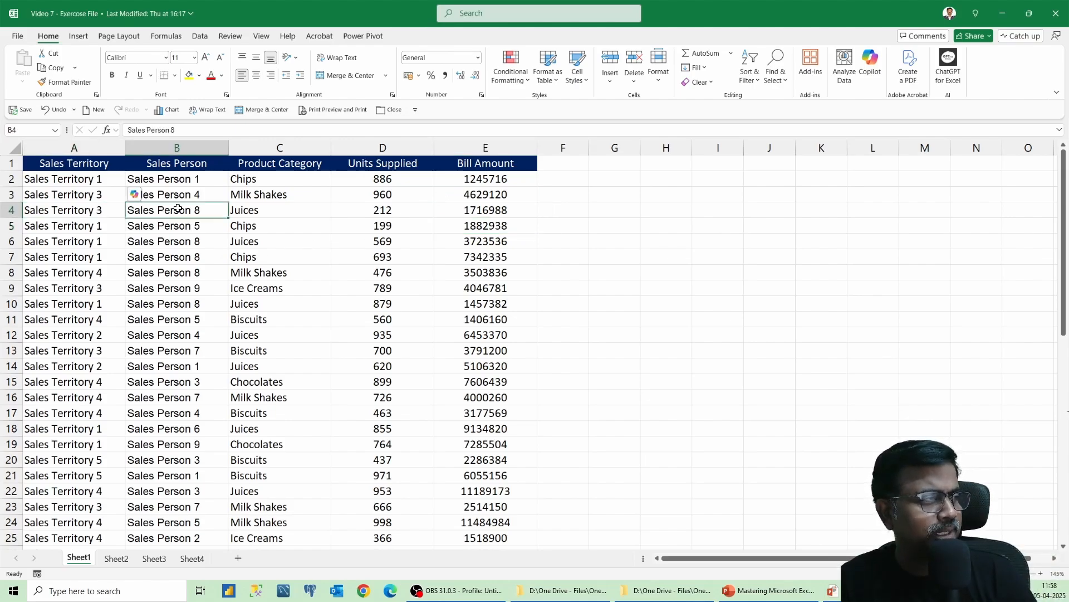
click(280, 217)
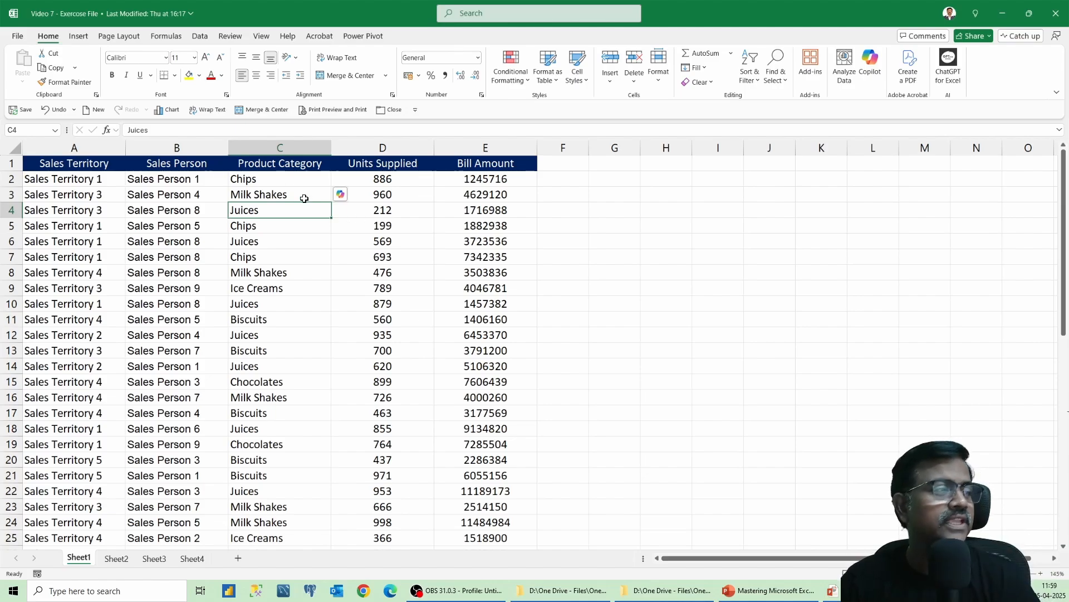
drag(91, 232, 441, 393)
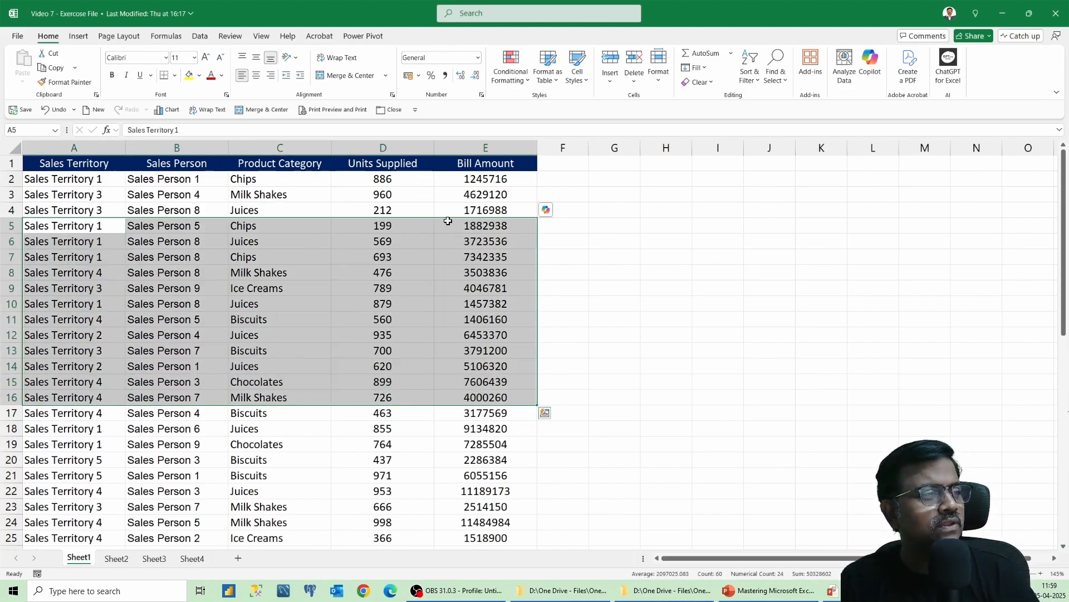
drag(468, 192, 486, 397)
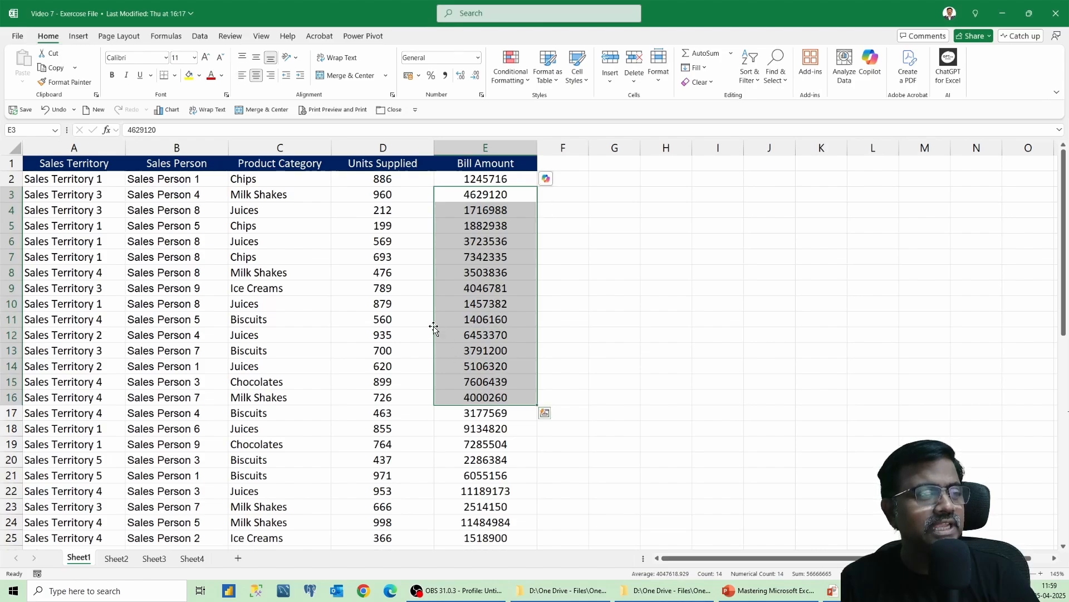
click(215, 244)
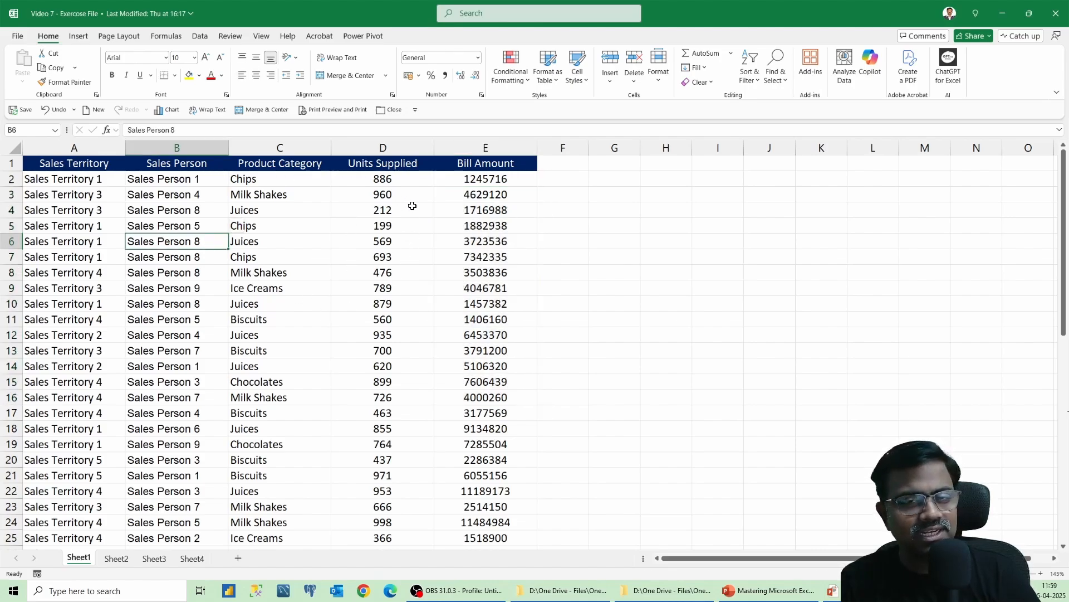
Sort the sales table by Bill Amount from largest to smallest
click(495, 211)
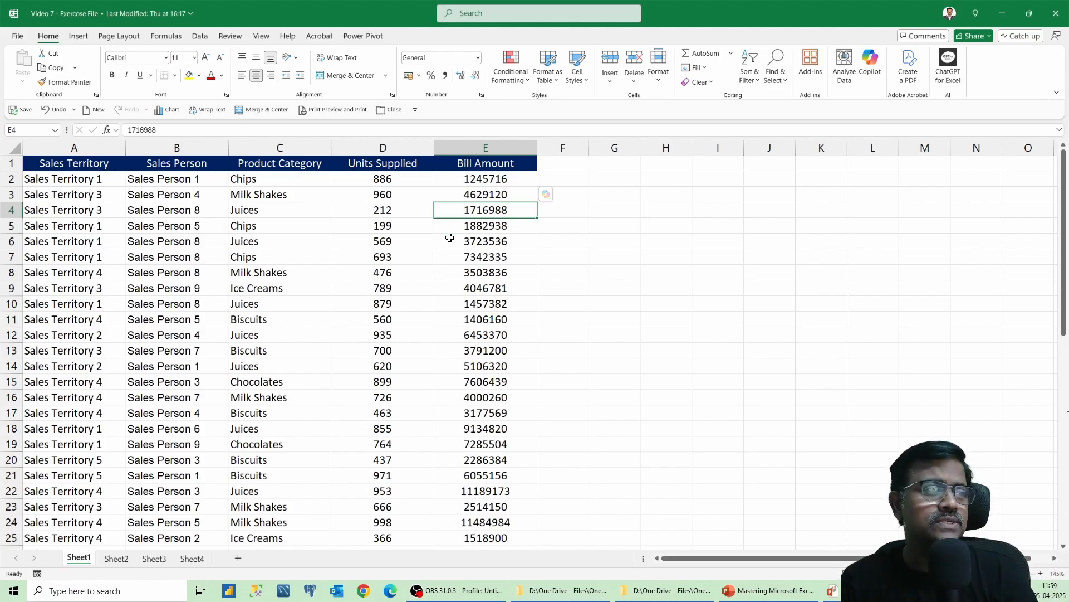
click(488, 228)
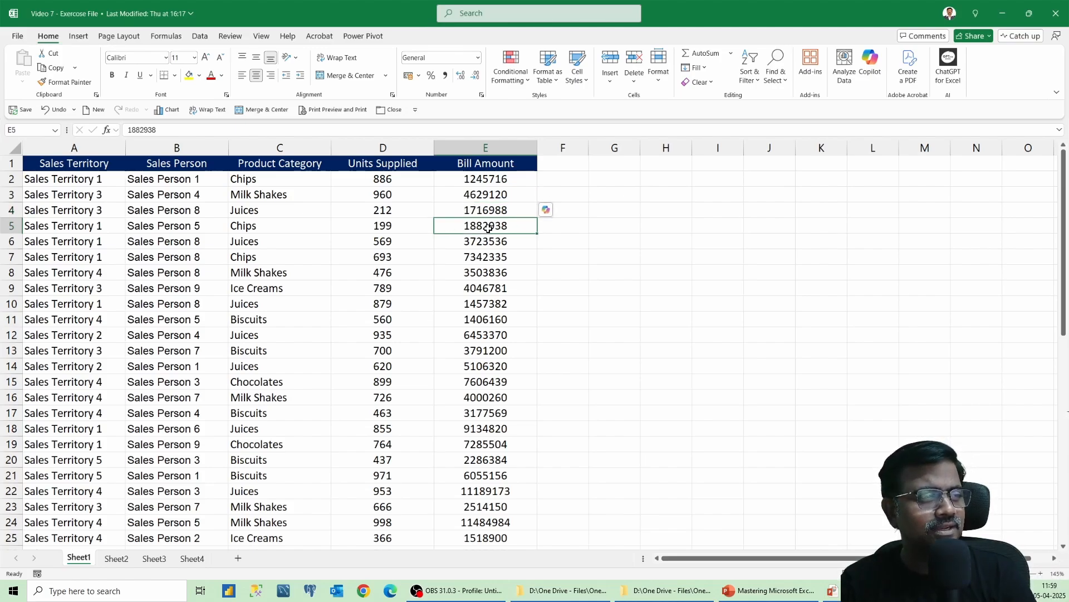
right_click(488, 228)
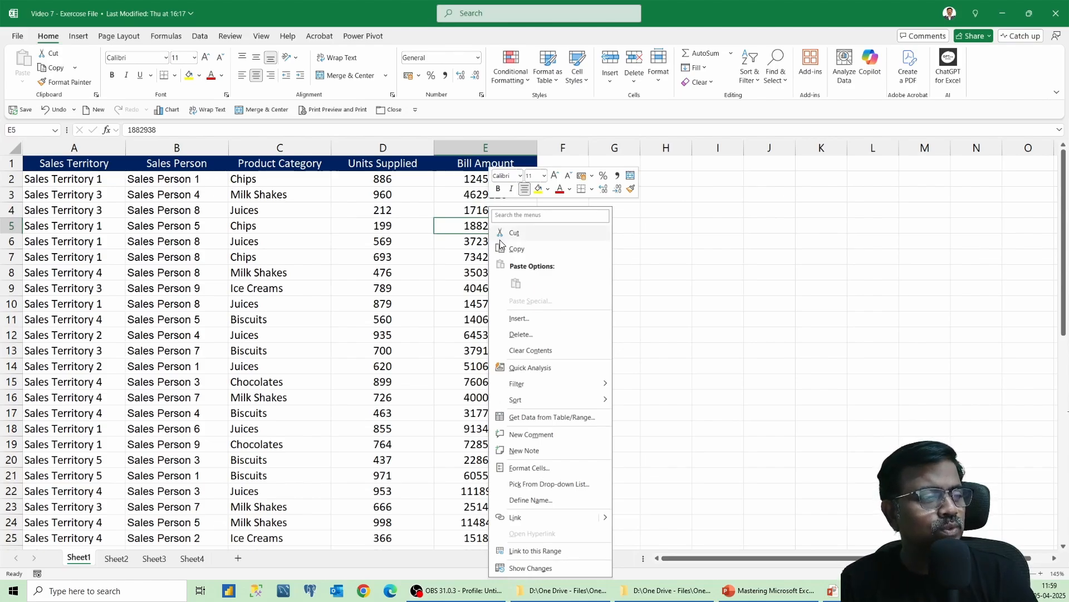
mouse_move(550, 405)
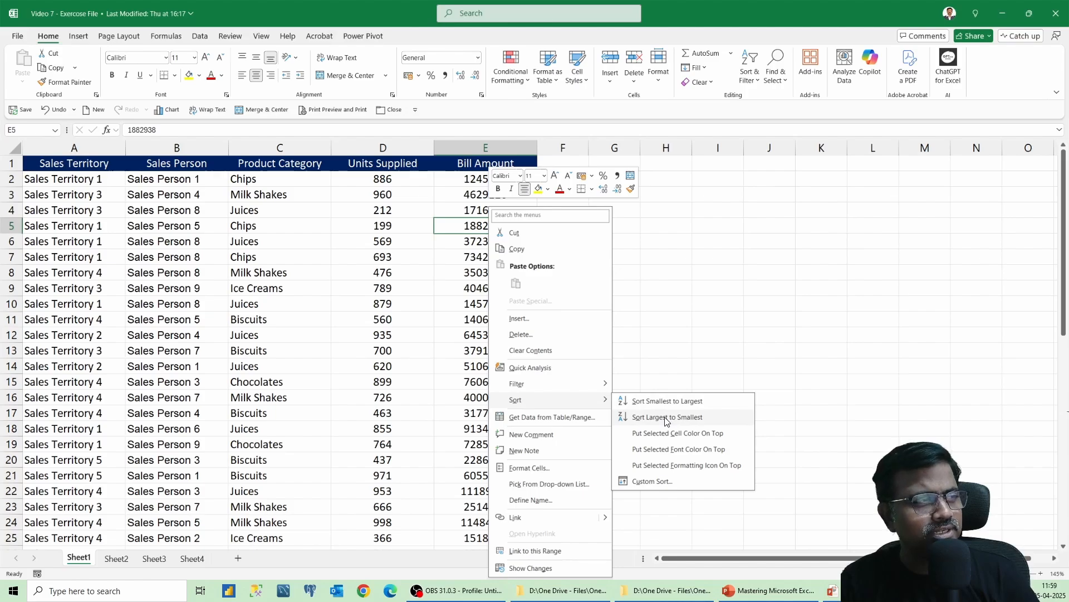
click(665, 418)
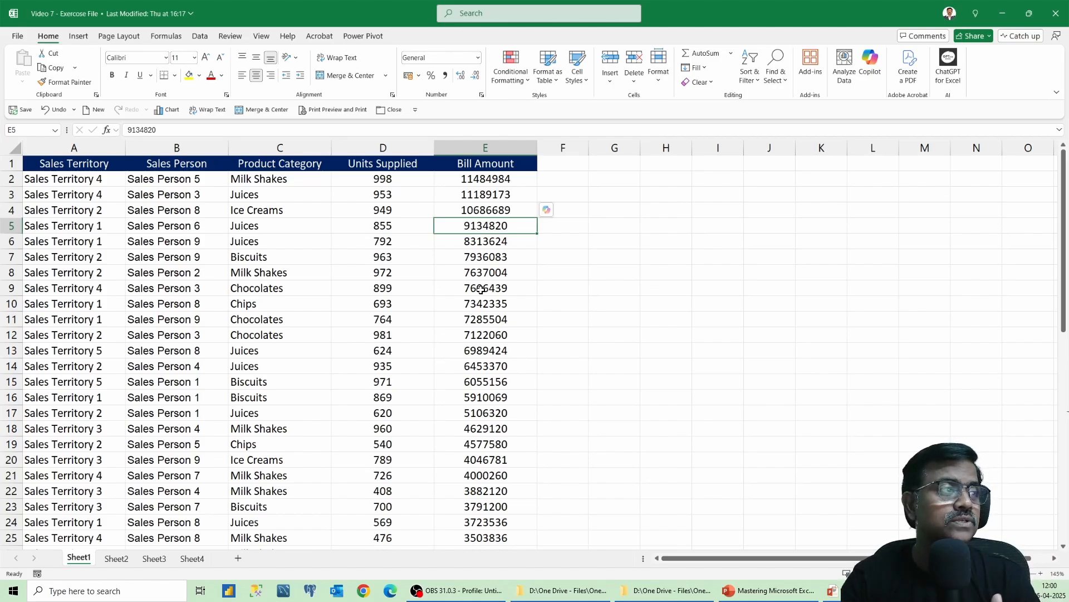
Check the first record of the sorted table, then undo the Bill Amount sort
click(481, 179)
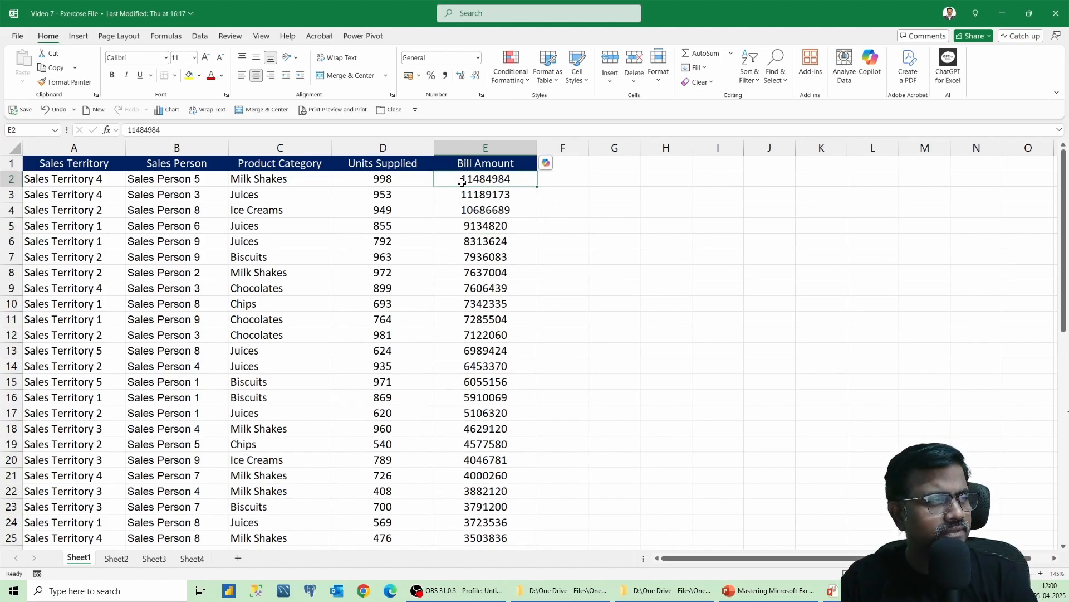
drag(56, 178, 375, 179)
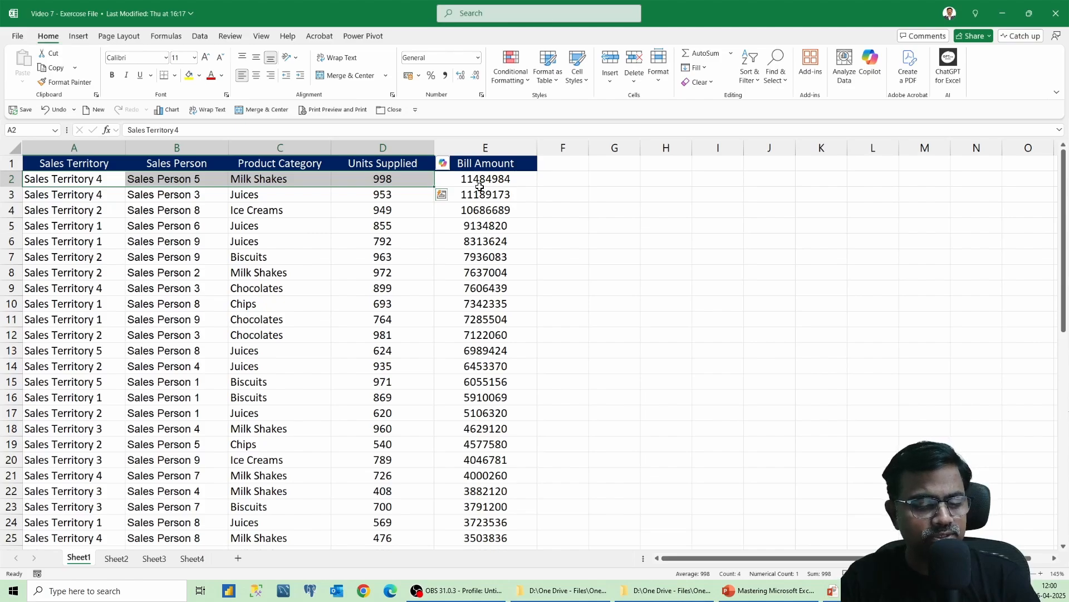
key(ctrl+z)
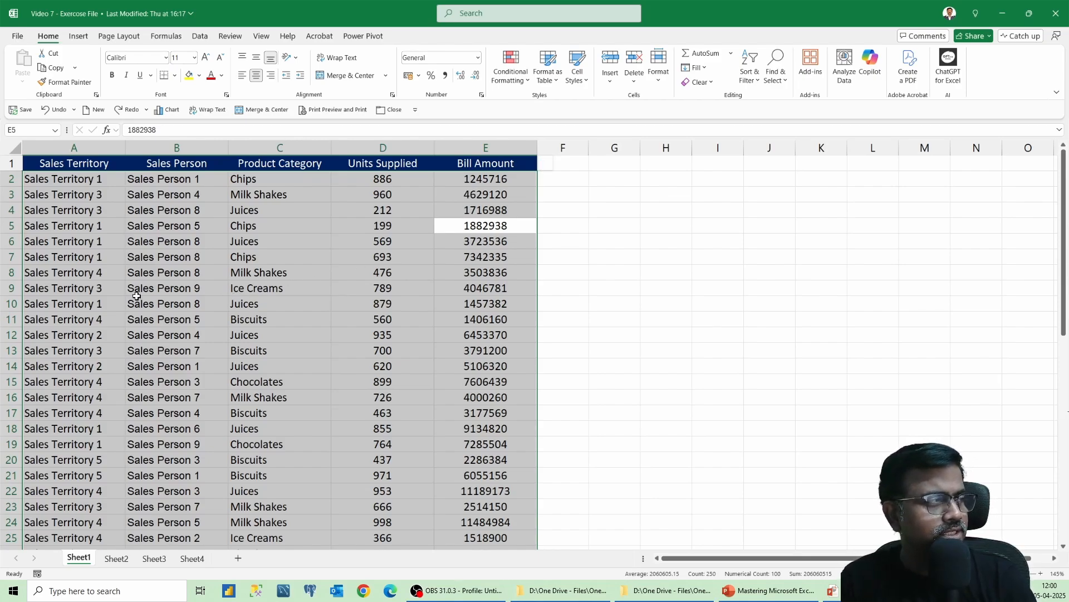
Highlight the records in A7:E14 with a yellow fill to mark their original positions
drag(58, 238, 446, 349)
click(446, 349)
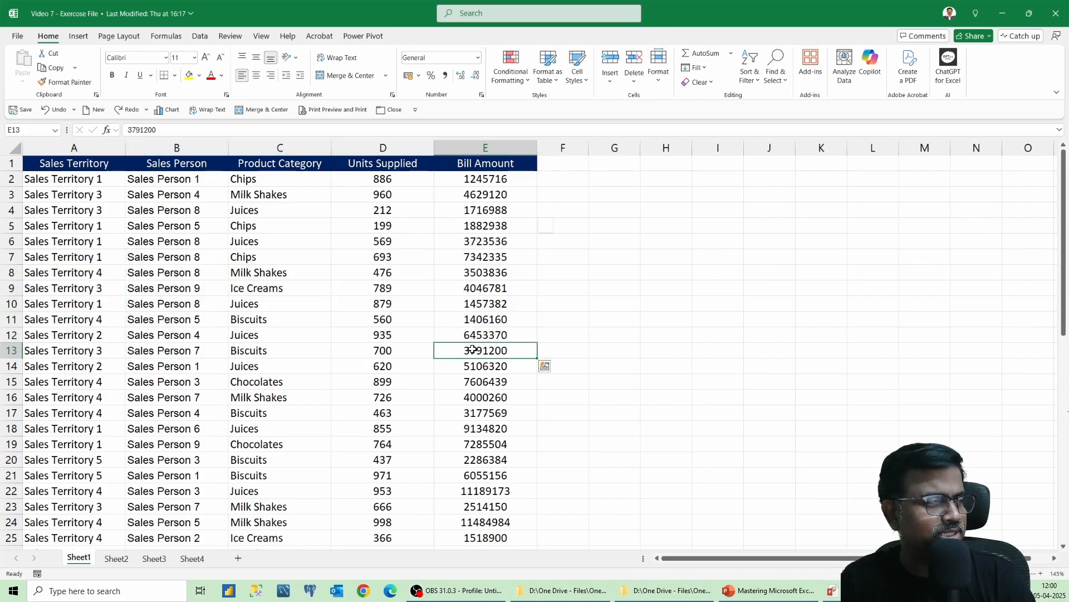
drag(69, 255, 485, 366)
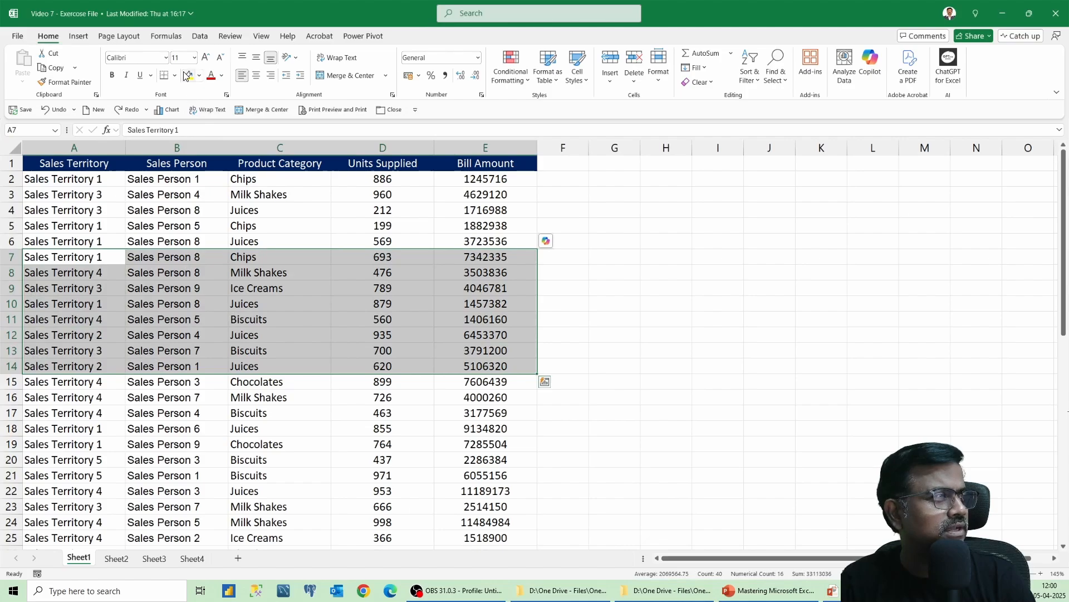
key(F4)
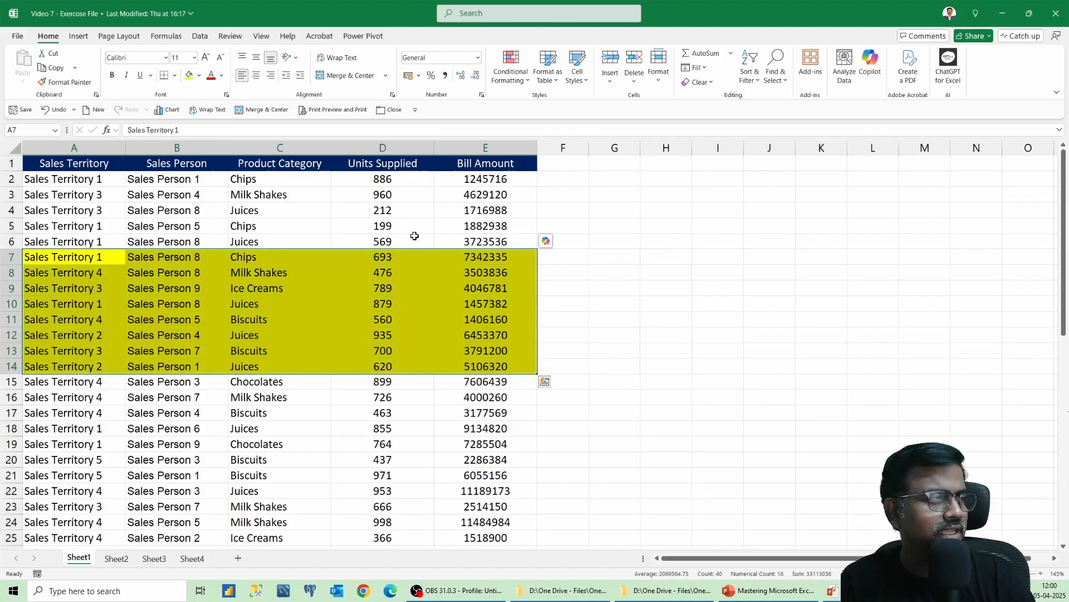
Sort the table with the yellow-highlighted rows by Bill Amount from largest to smallest
click(460, 214)
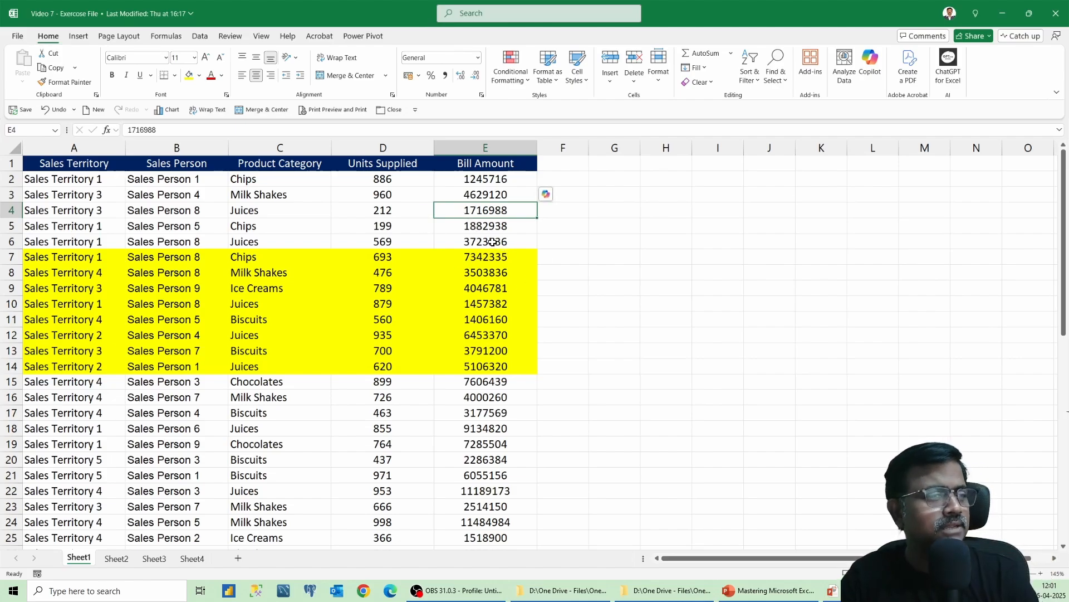
click(489, 227)
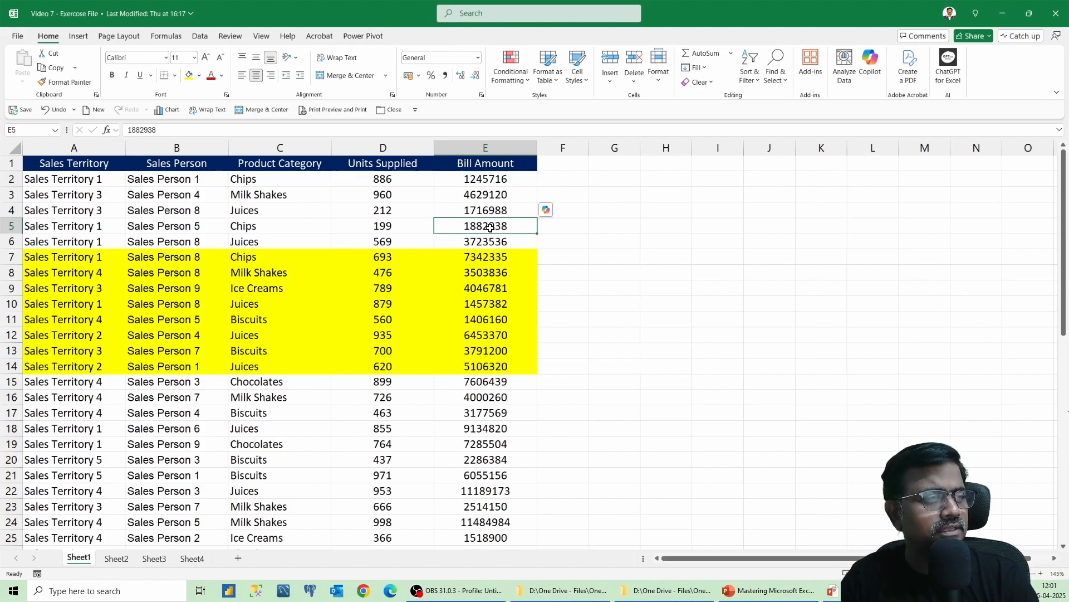
right_click(491, 227)
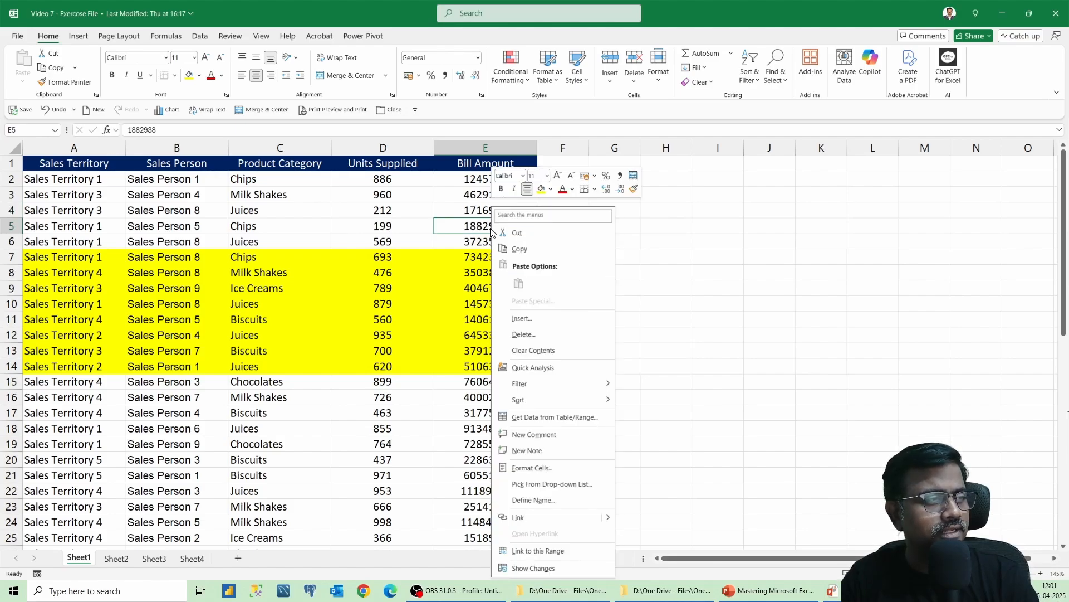
mouse_move(553, 400)
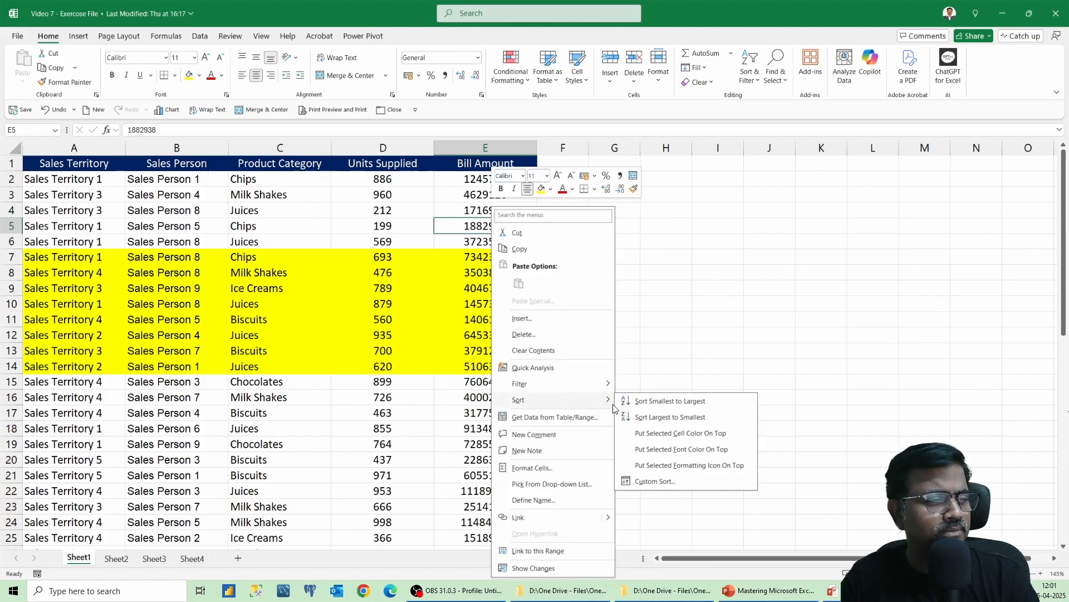
click(671, 417)
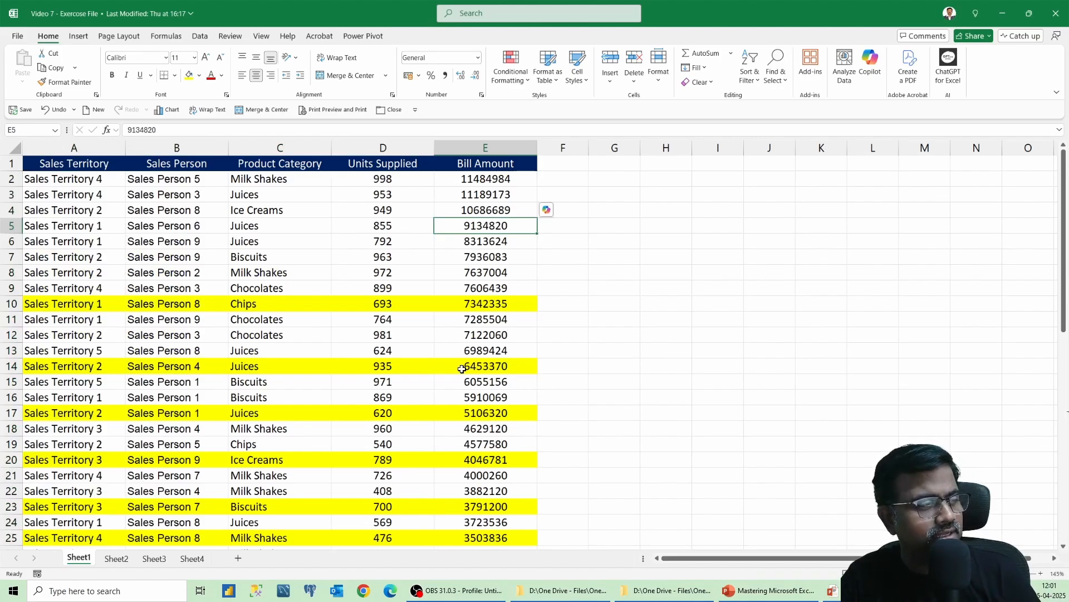
Check the highlighted Chips record in row 10, then undo both the sort and the yellow fill
drag(78, 306, 480, 307)
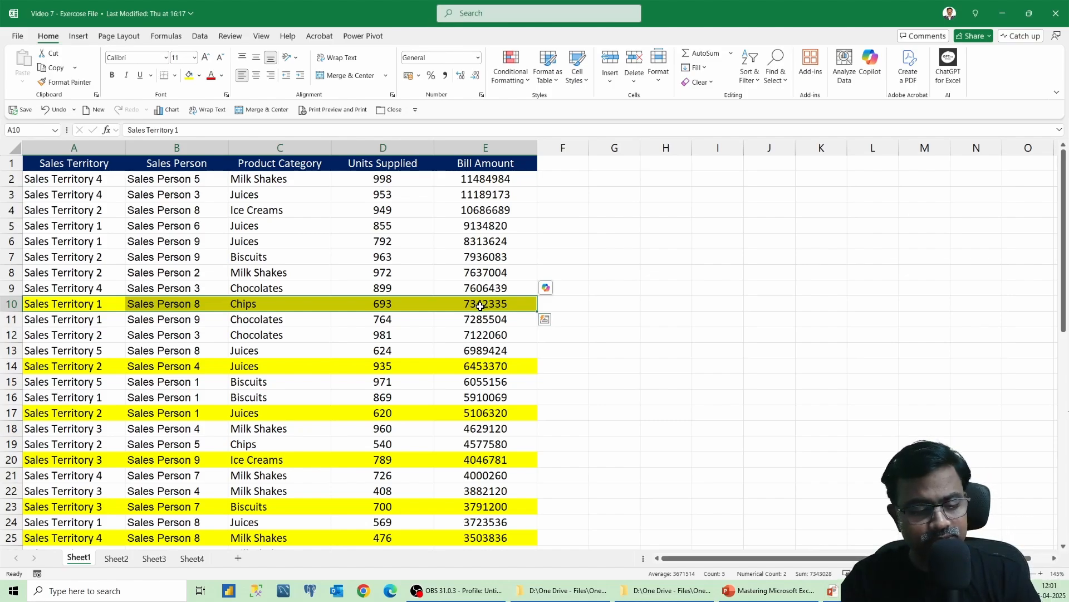
key(ctrl+z)
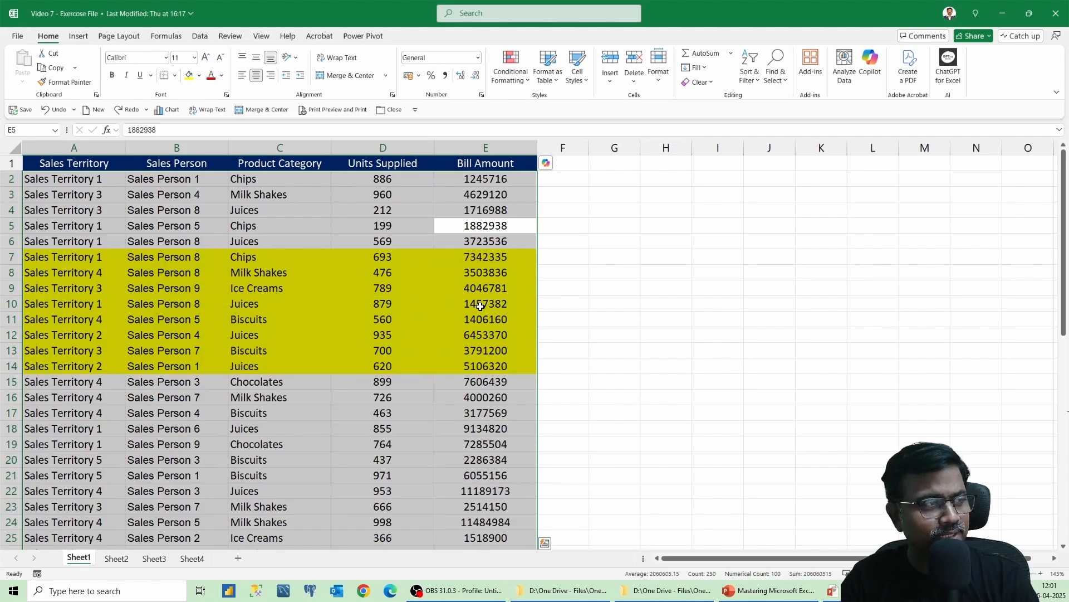
key(ctrl+z)
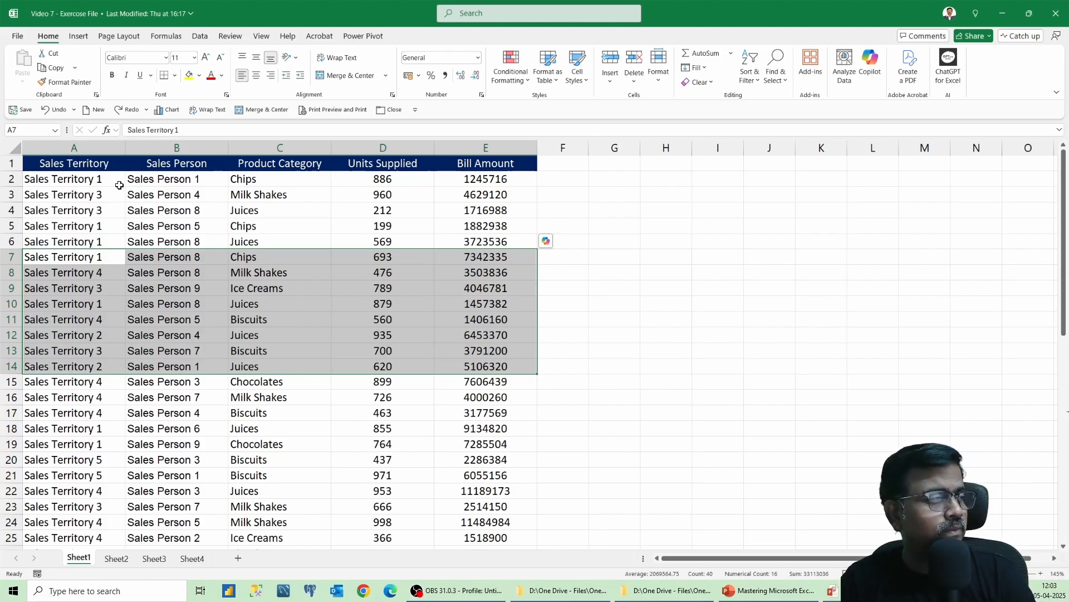
Insert a blank column before Sales Territory and enter S.No as its header in A1
click(98, 179)
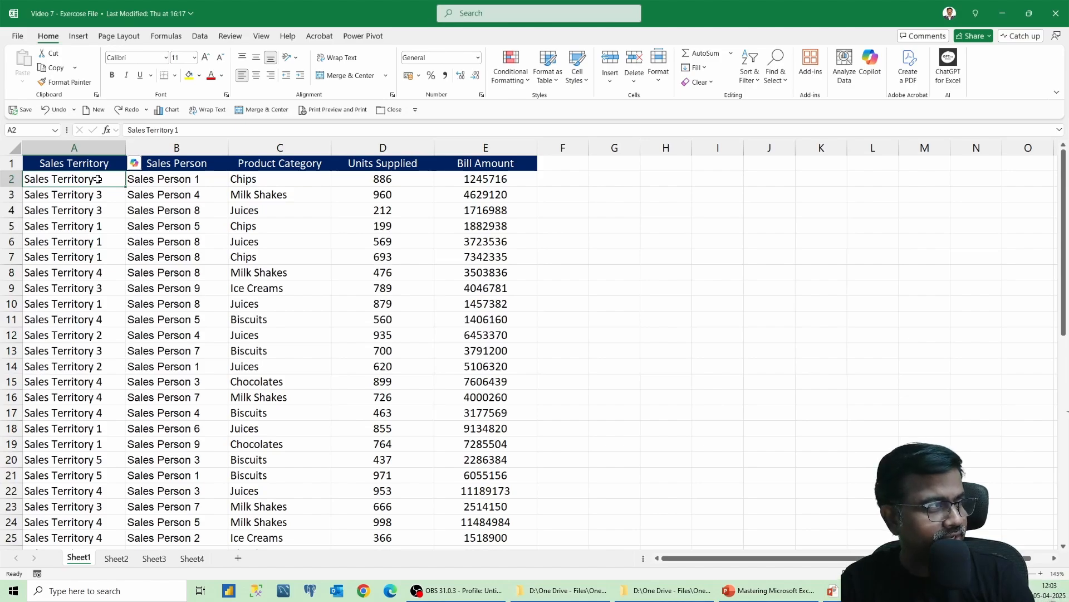
click(84, 148)
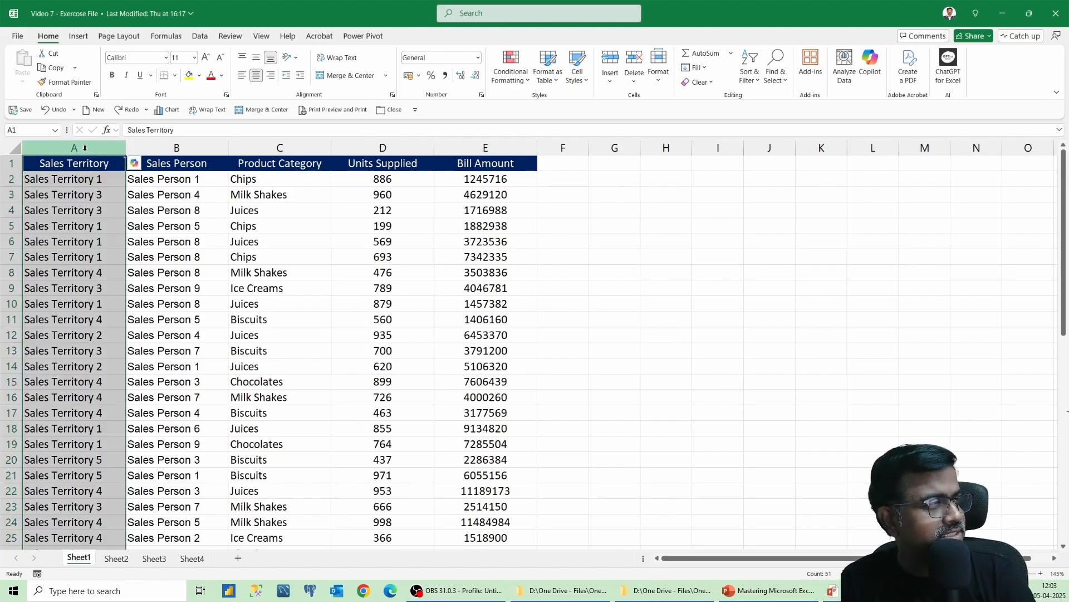
right_click(84, 148)
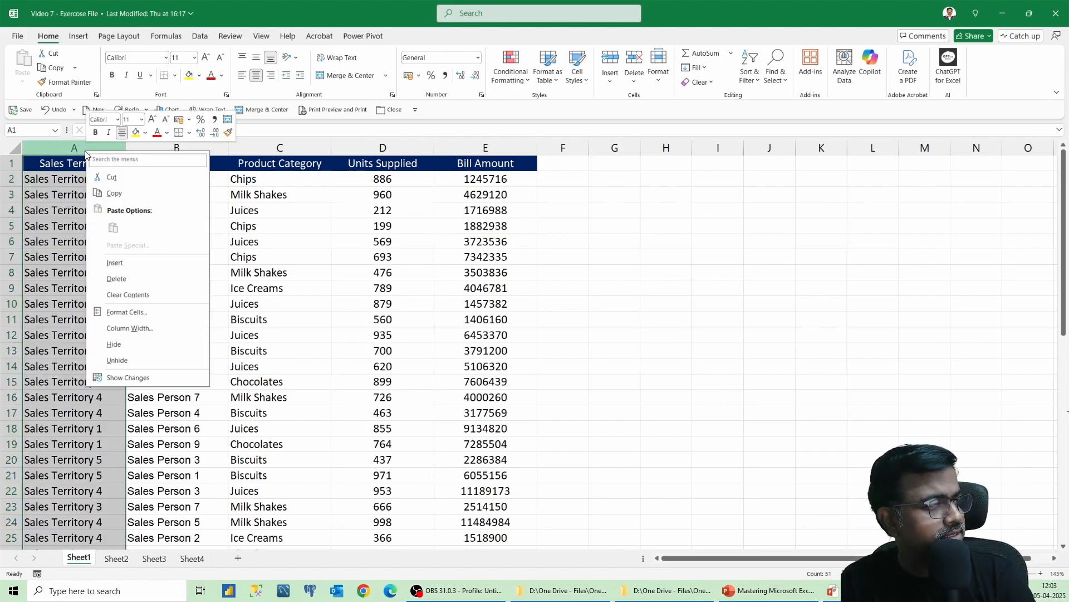
click(141, 266)
click(49, 161)
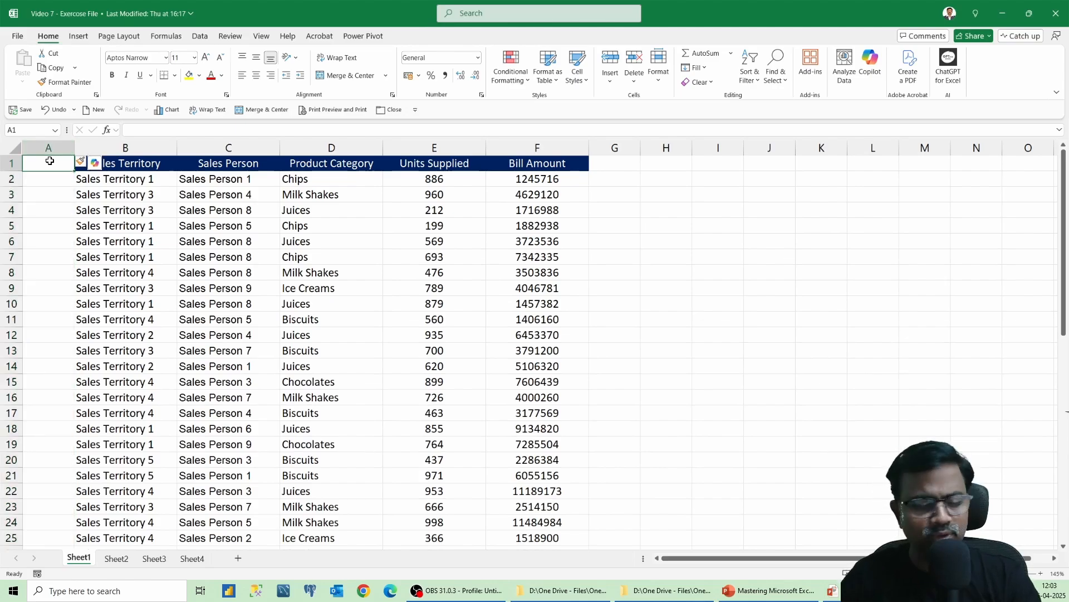
text(S.N)
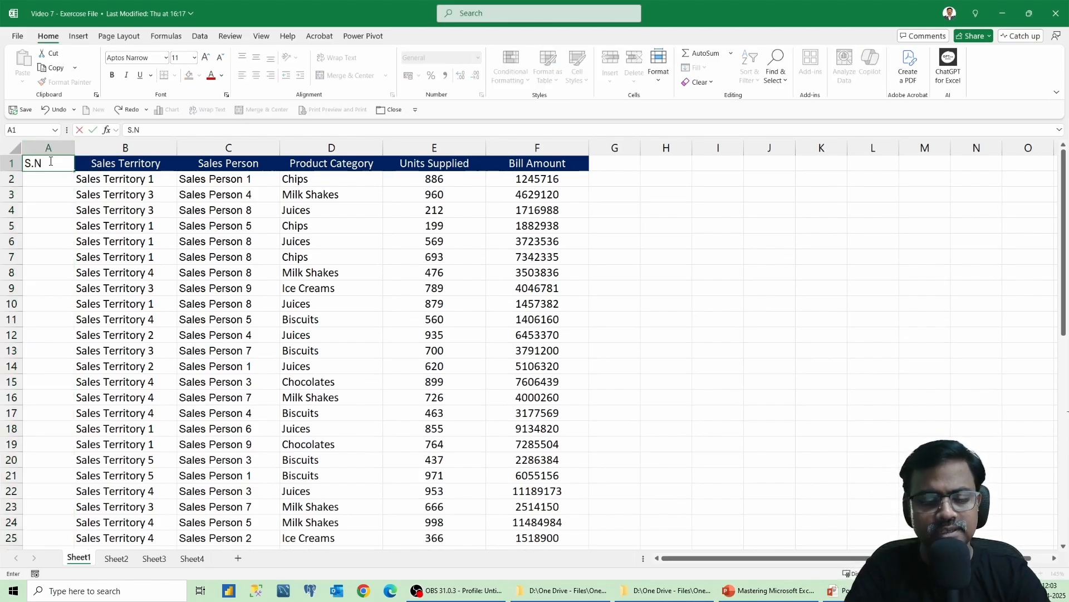
text(o)
key(Return)
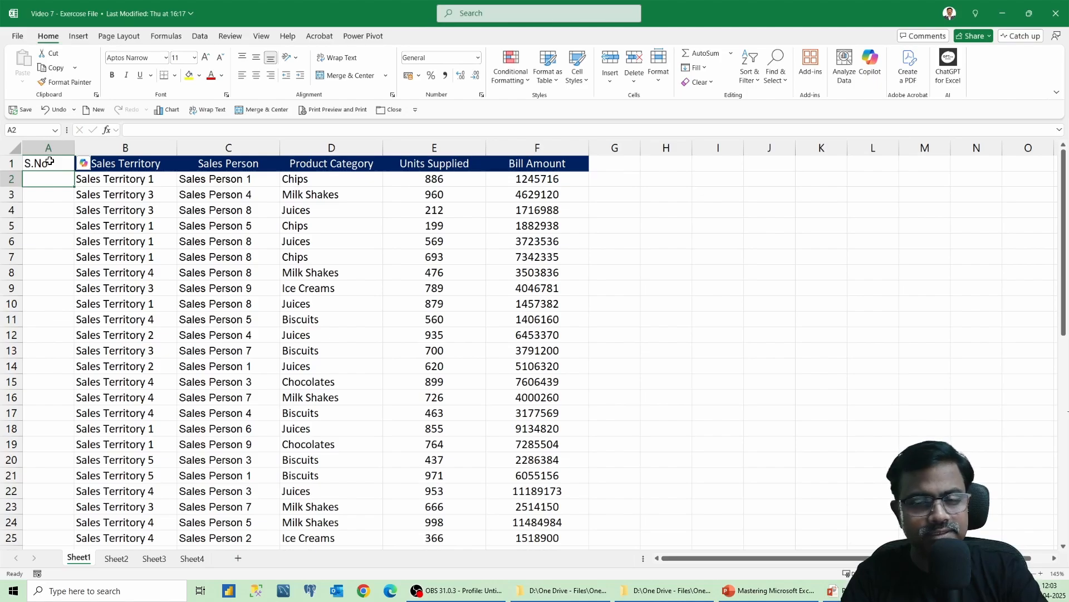
Enter the serial numbers 1 and 2 in cells A2 and A3
text(1)
key(Return)
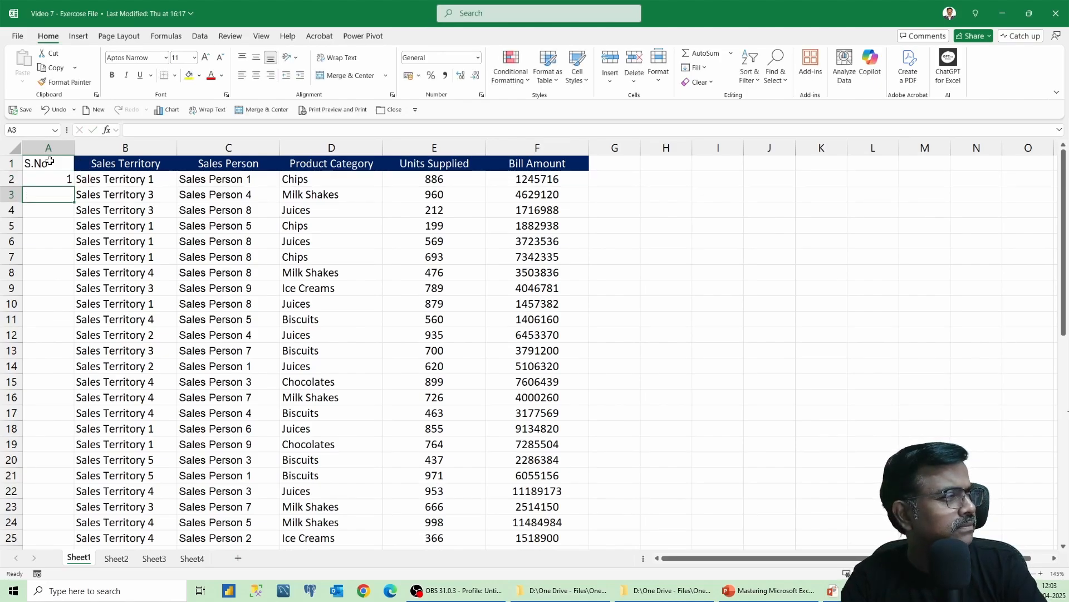
text(2)
key(Return)
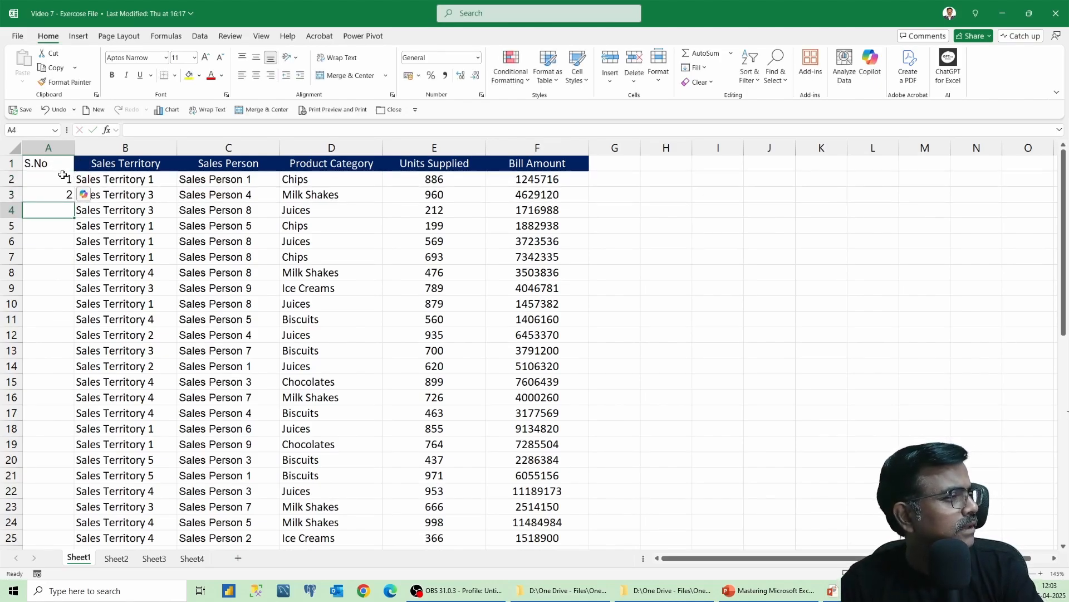
Fill the serial number series from A2:A3 down column A to the last record and check the end of the list
click(60, 178)
drag(58, 190, 58, 198)
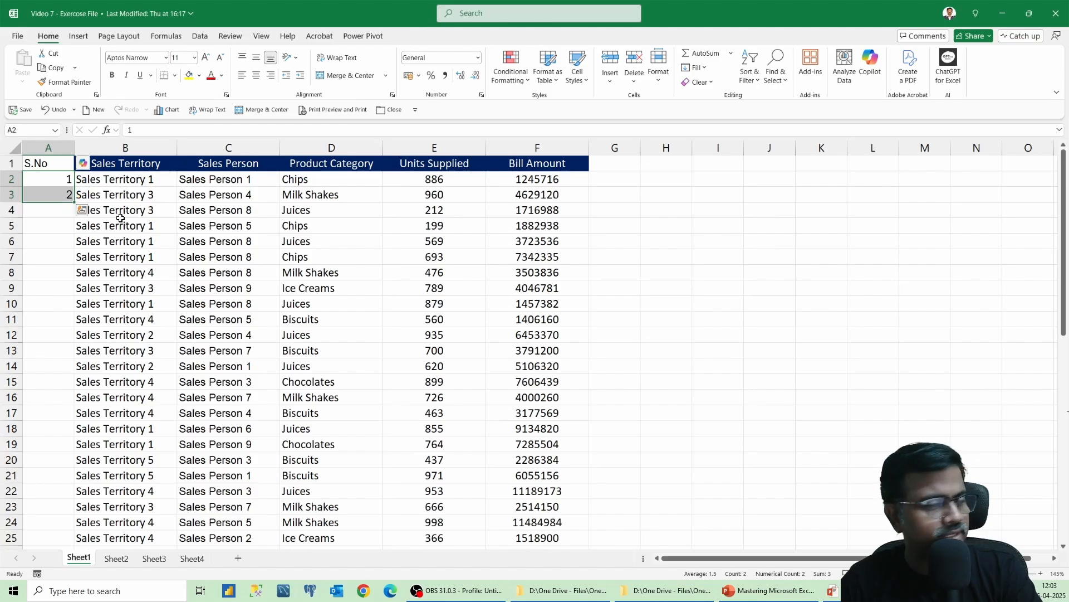
double_click(74, 202)
click(49, 243)
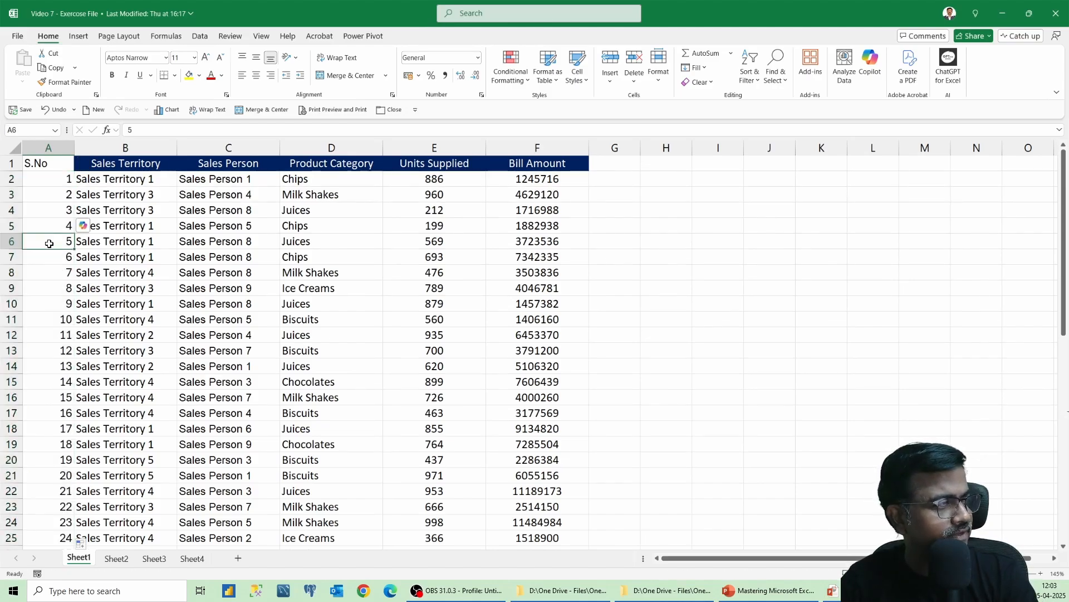
key(ctrl+Down)
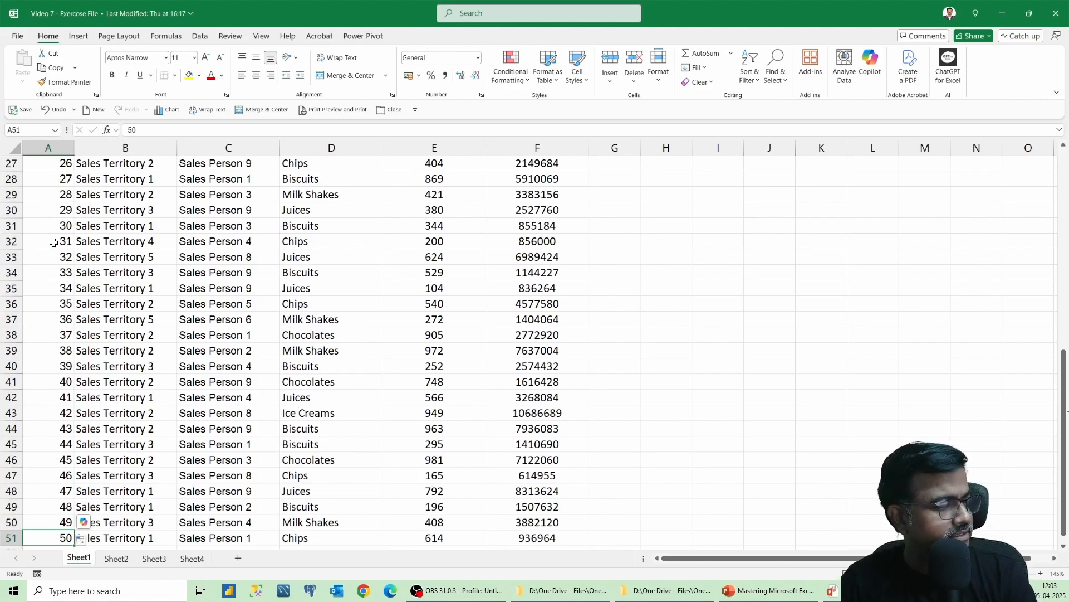
scroll(62, 251, down, 2)
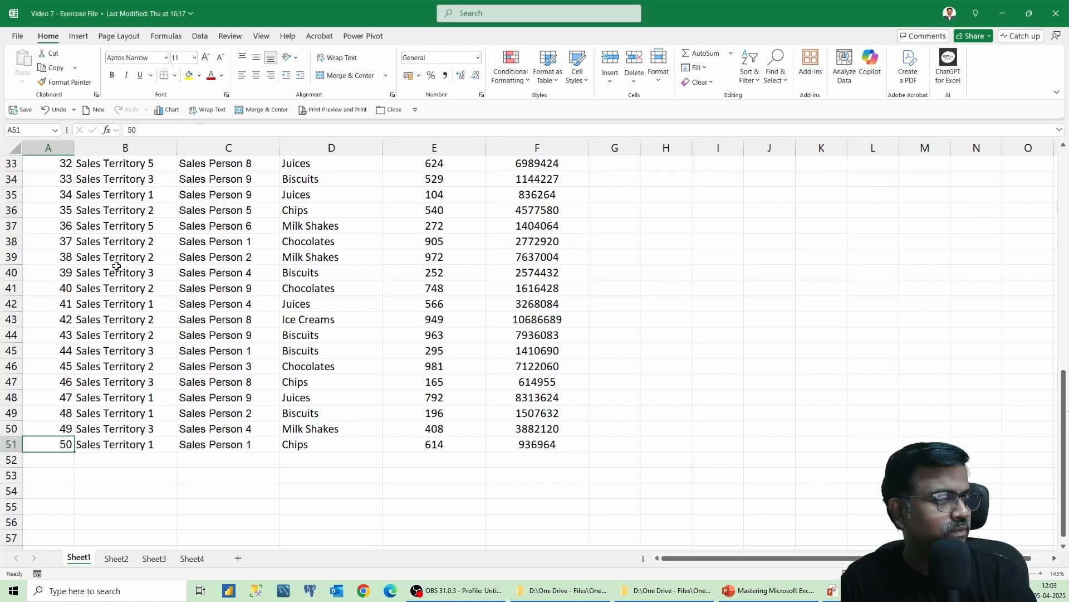
scroll(115, 268, up, 1)
scroll(114, 271, up, 10)
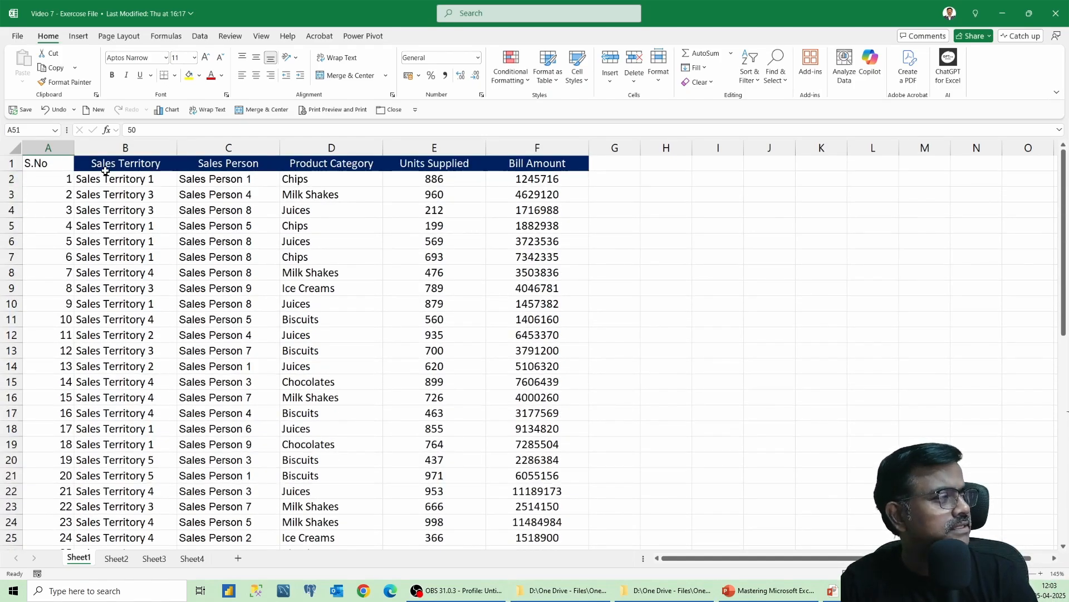
Copy the formatting of the Sales Territory header onto the S.No header in A1
click(110, 167)
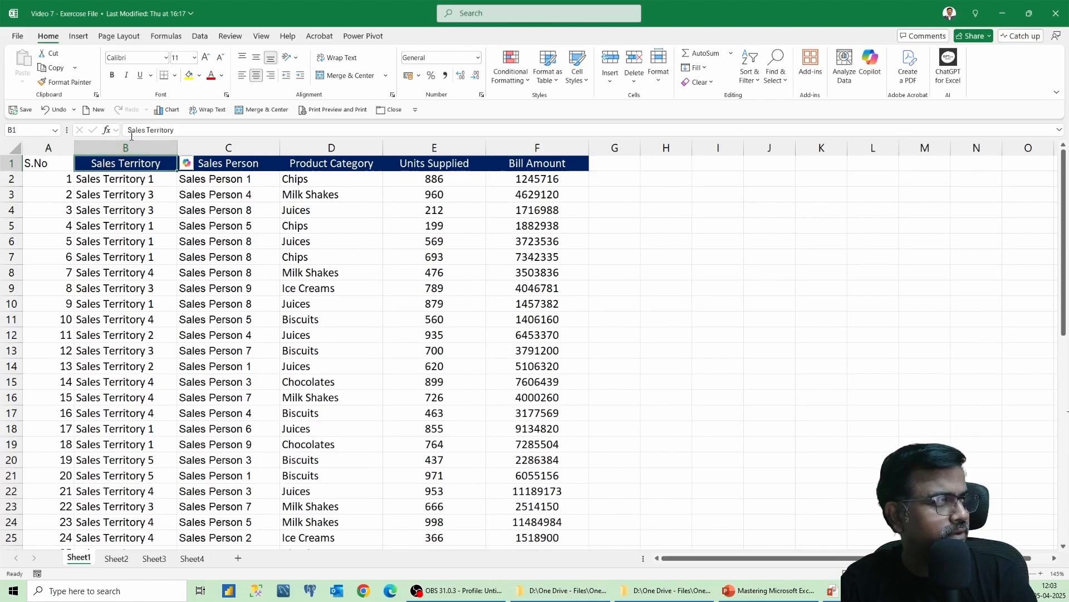
click(64, 81)
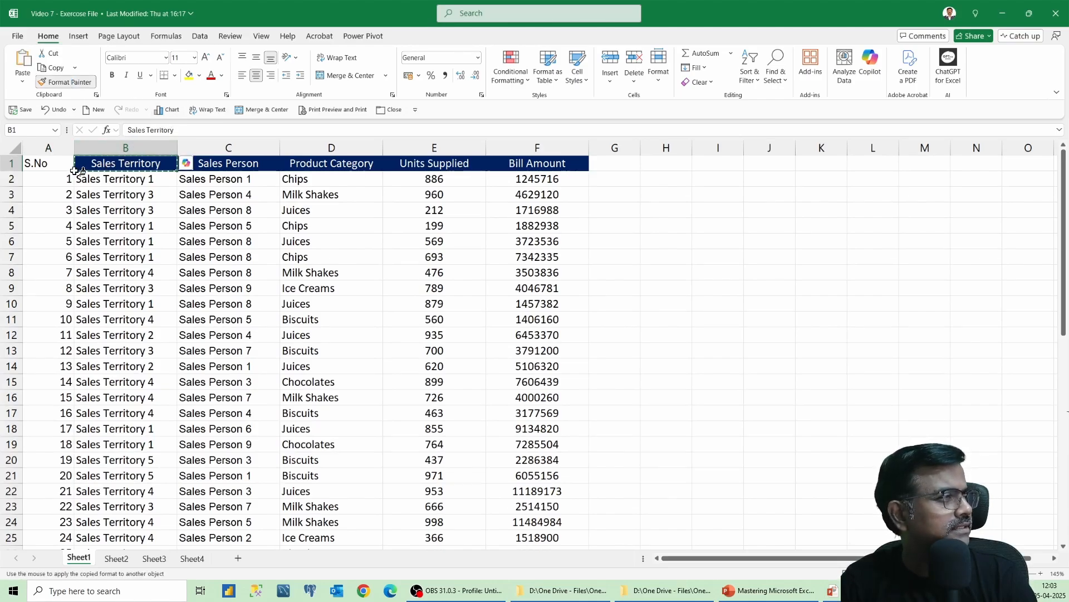
click(61, 166)
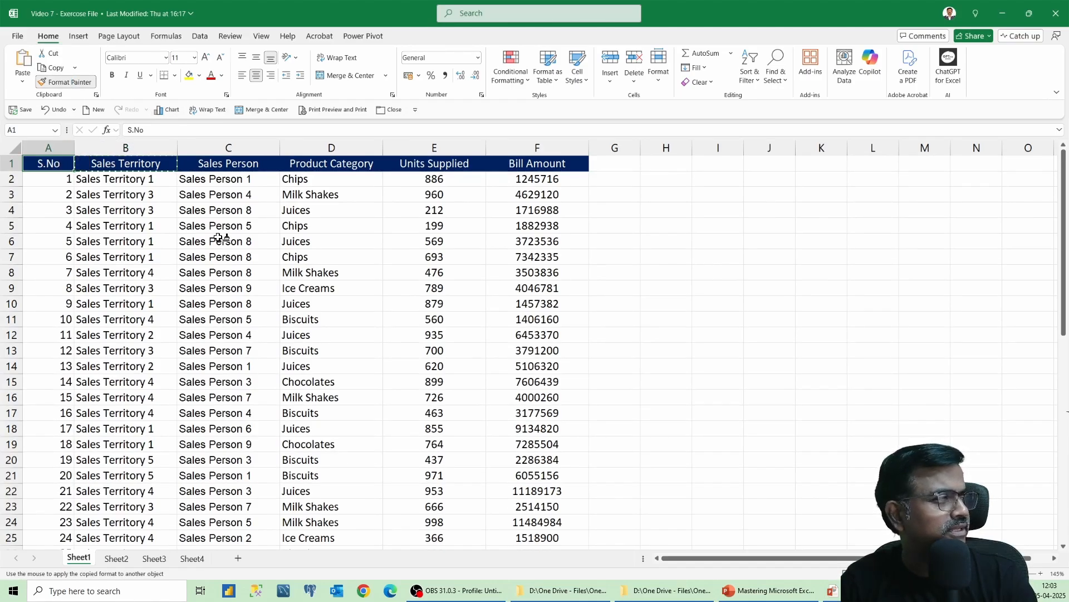
click(155, 194)
Sort the table by Bill Amount from largest to smallest
click(554, 198)
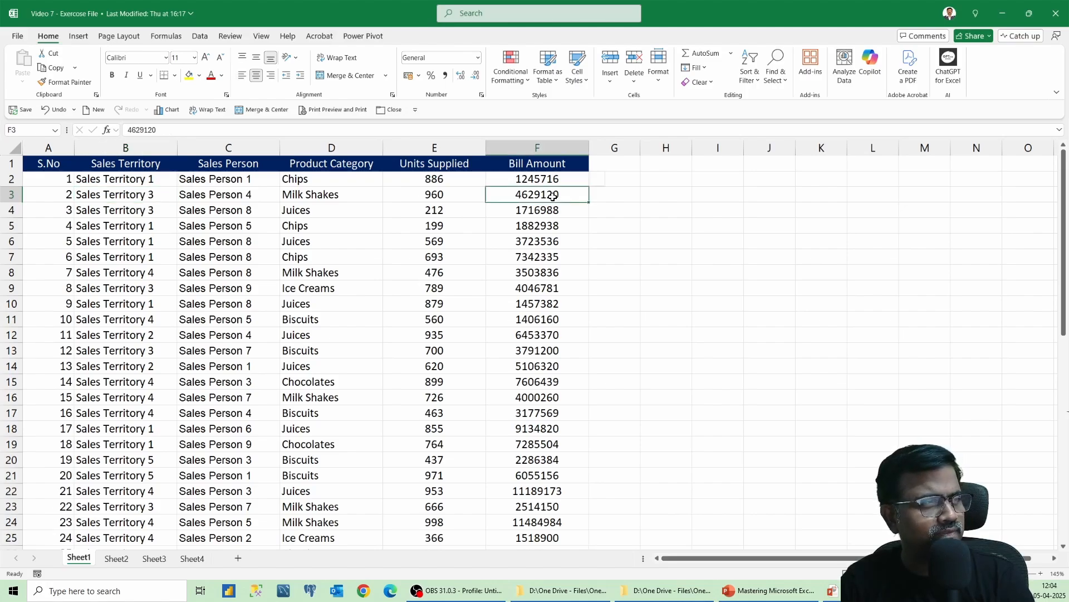
right_click(553, 196)
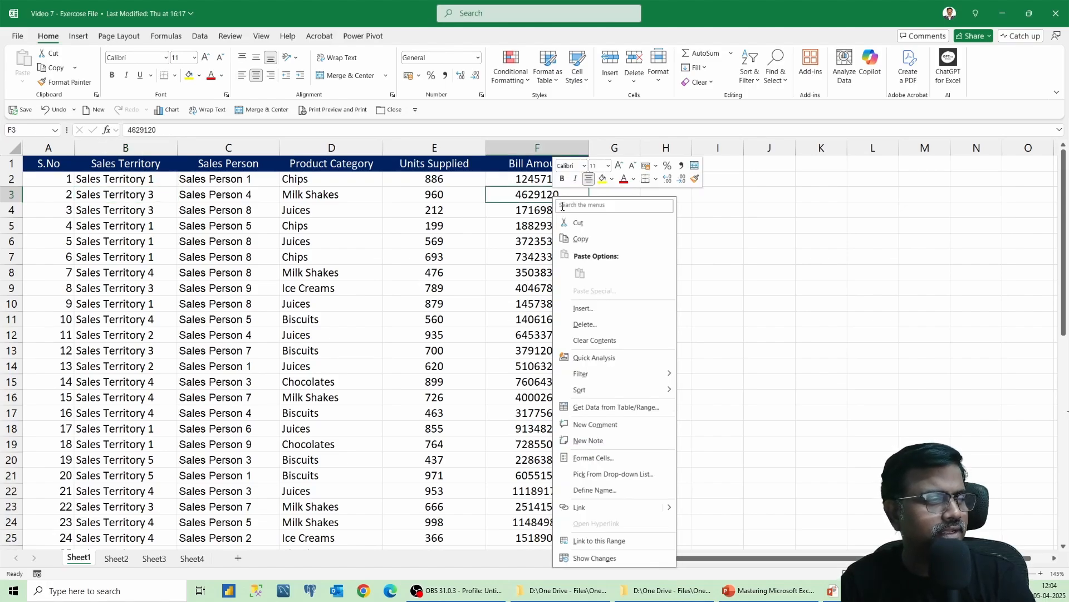
mouse_move(602, 390)
click(751, 407)
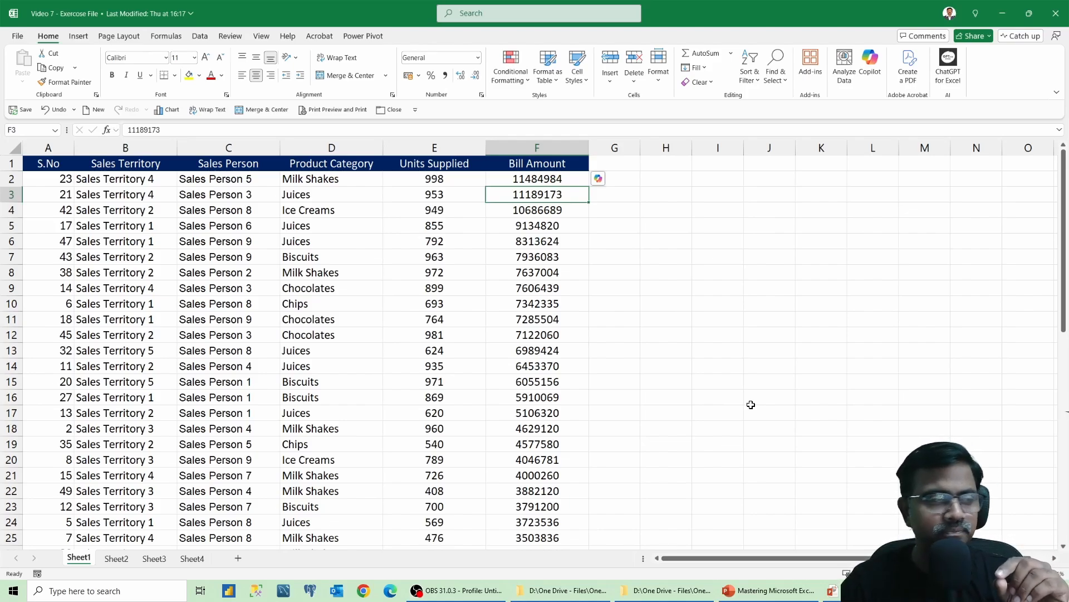
Restore the original row order by sorting the table by S.No from smallest to largest
click(40, 266)
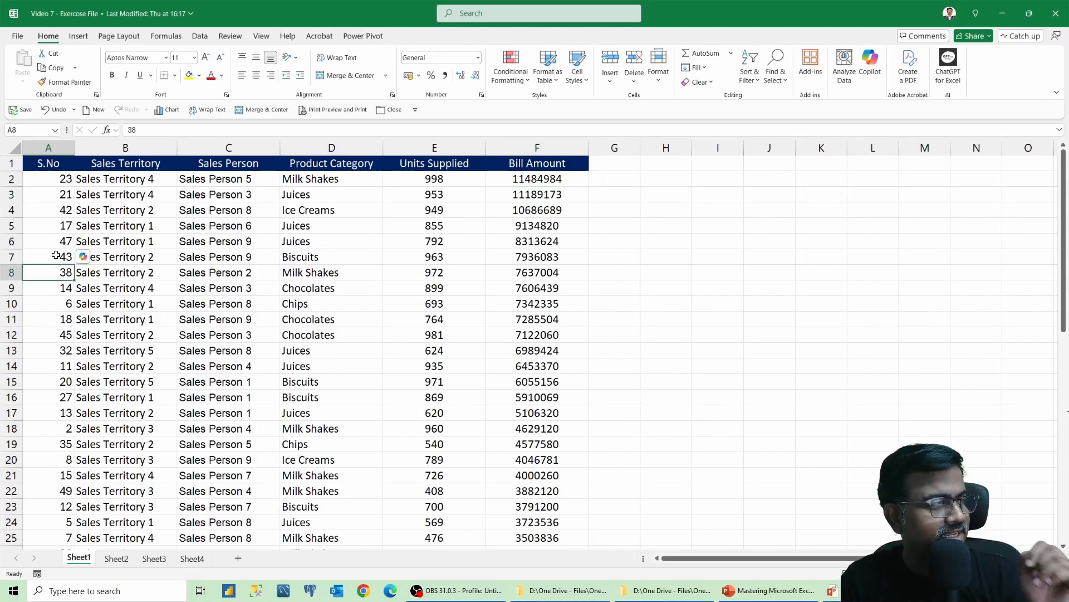
right_click(56, 255)
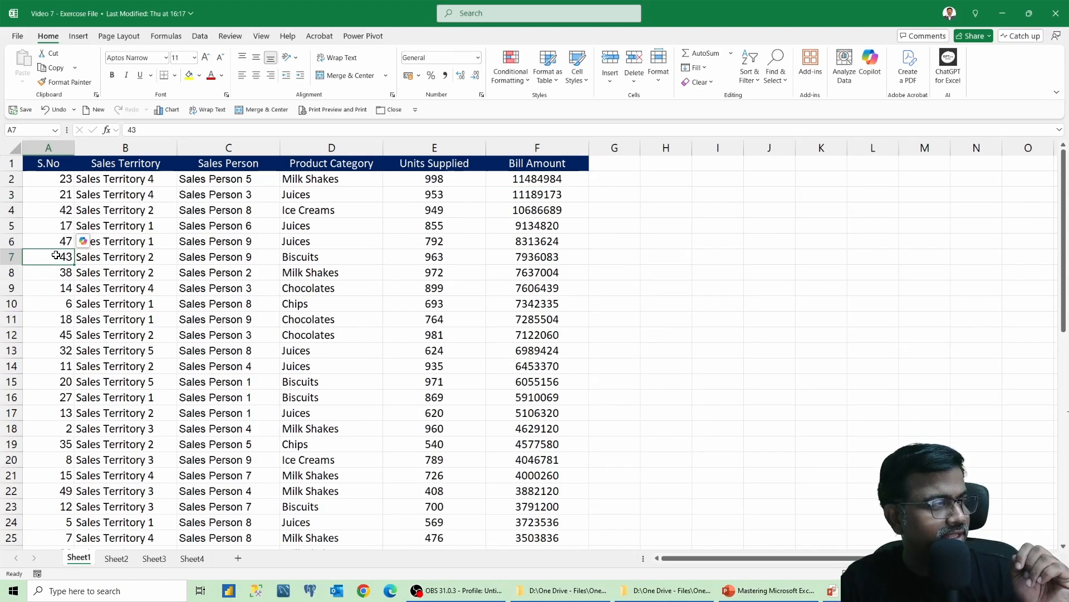
mouse_move(103, 400)
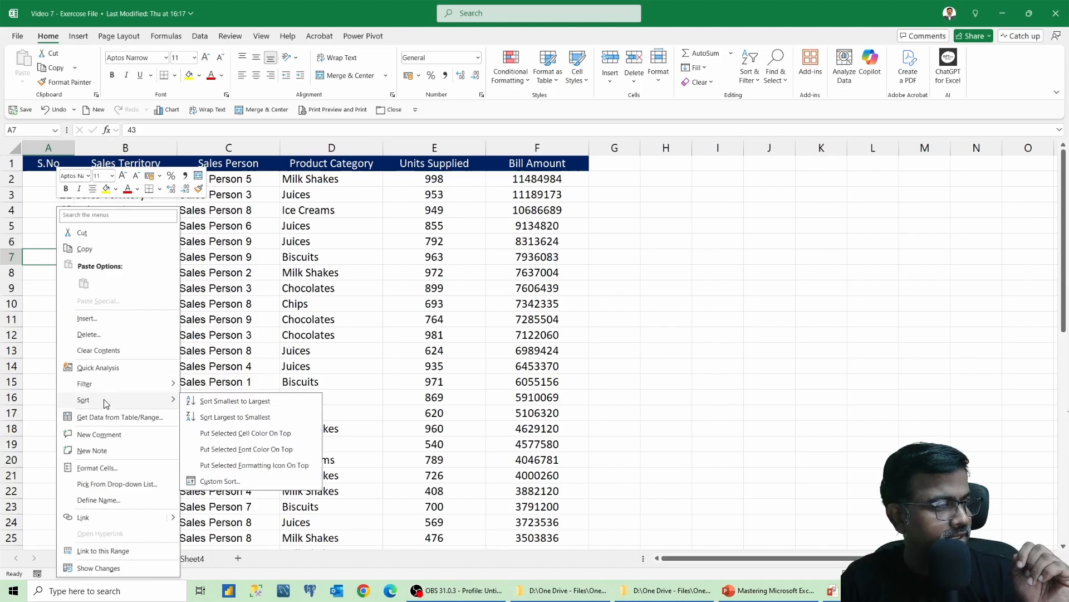
click(234, 401)
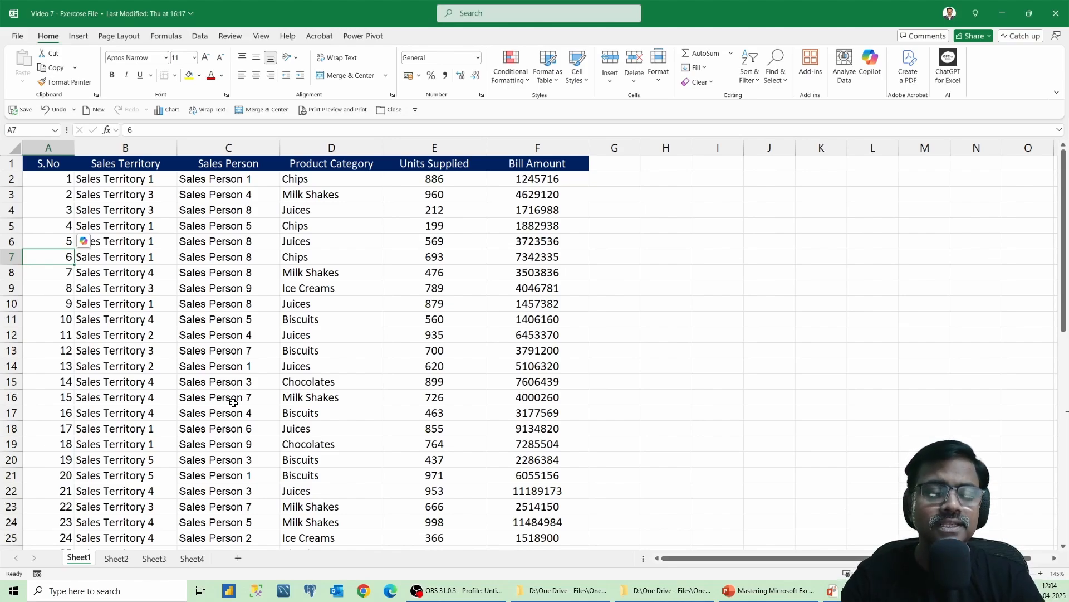
Hide the S.No column, then undo the hiding
click(47, 150)
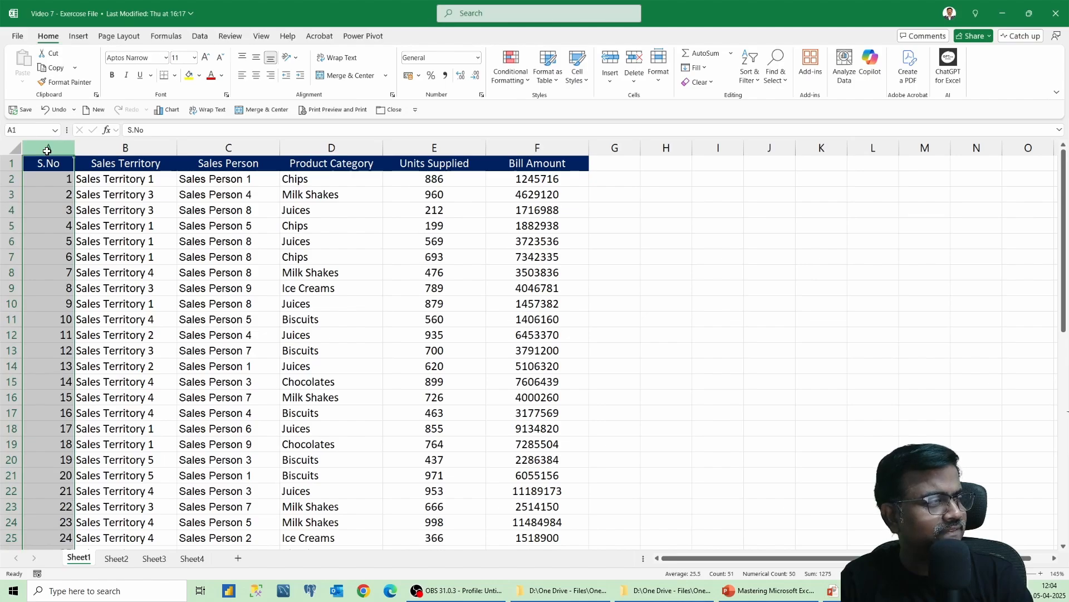
right_click(48, 151)
click(100, 344)
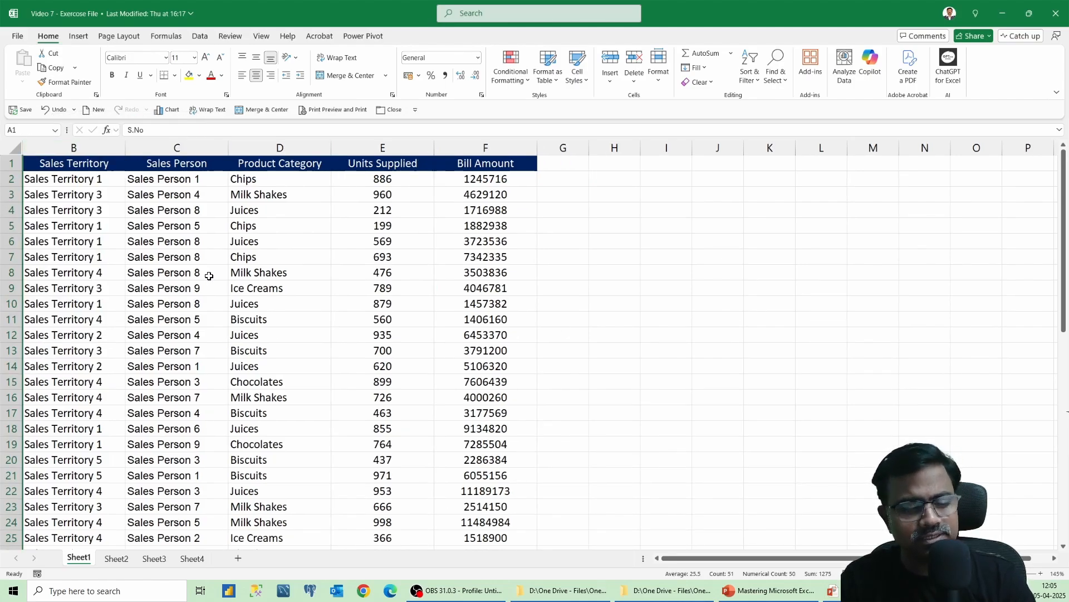
key(ctrl+z)
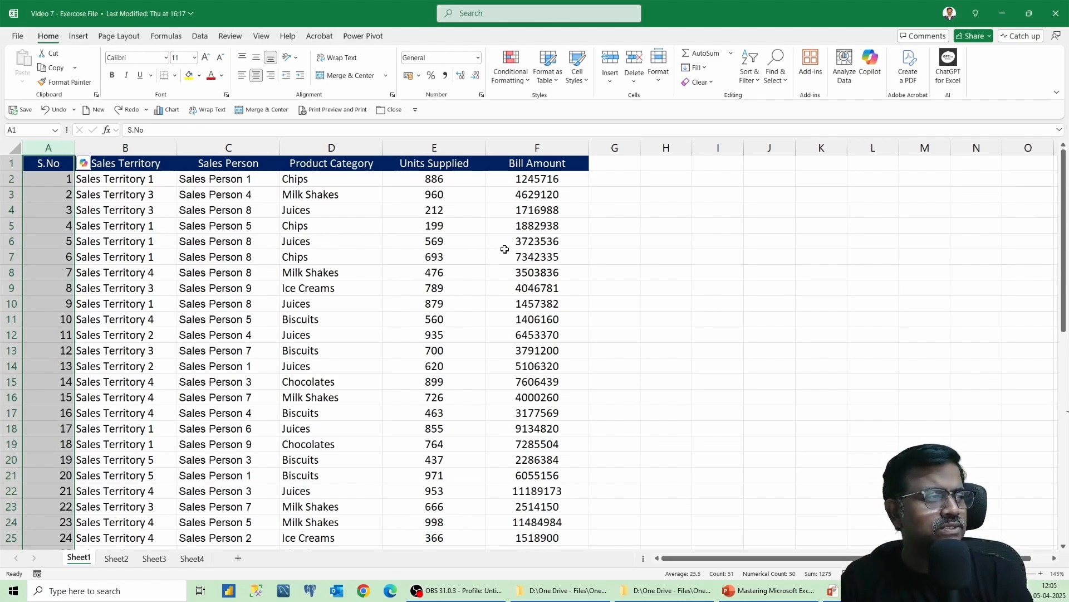
Sort the table by Units Supplied from smallest to largest
click(556, 207)
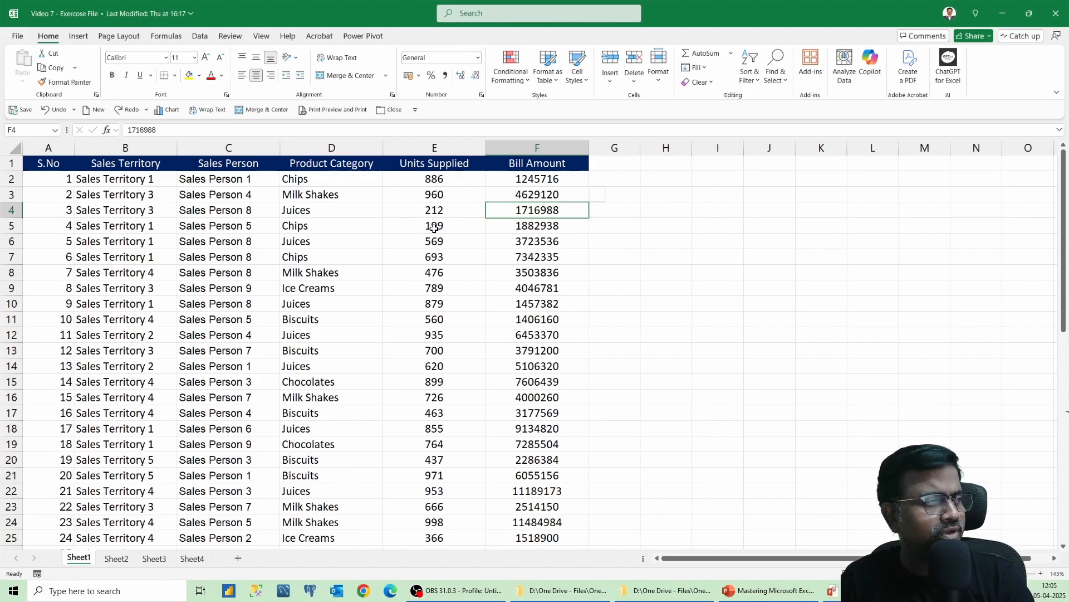
click(444, 211)
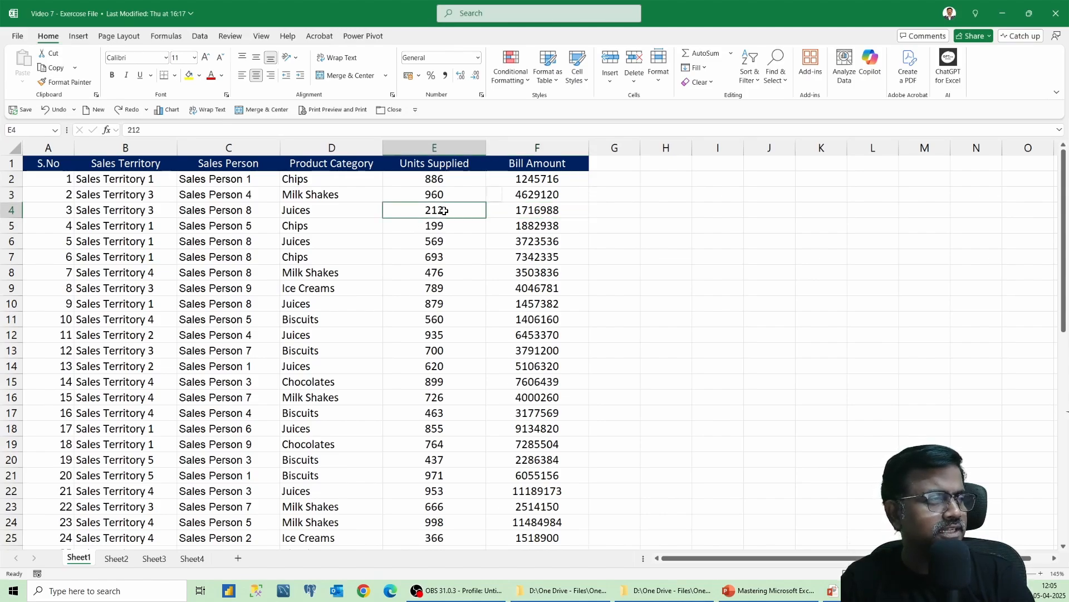
right_click(443, 210)
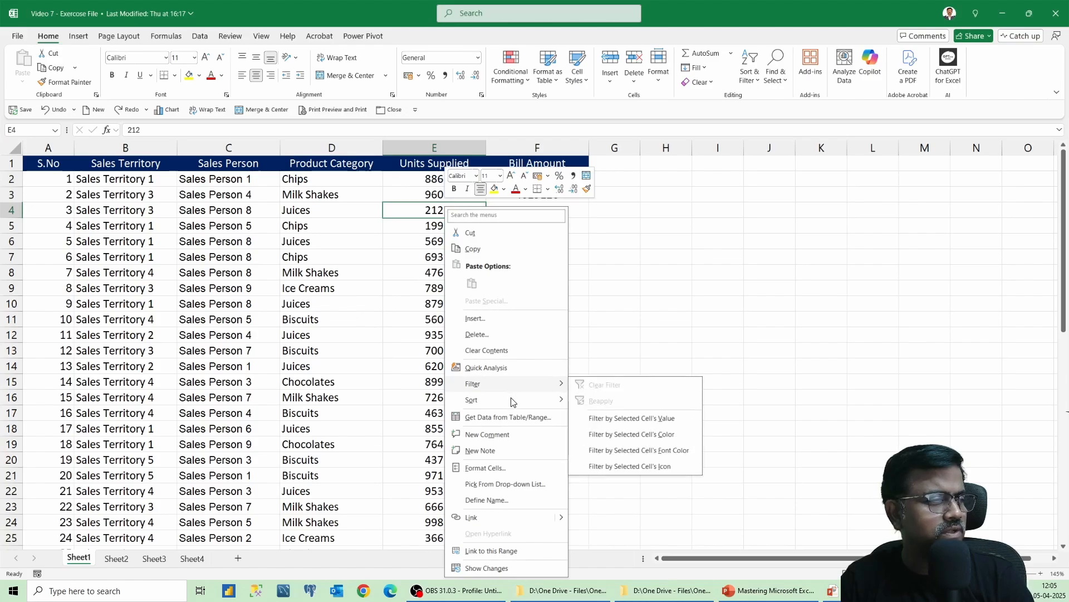
mouse_move(534, 400)
click(600, 401)
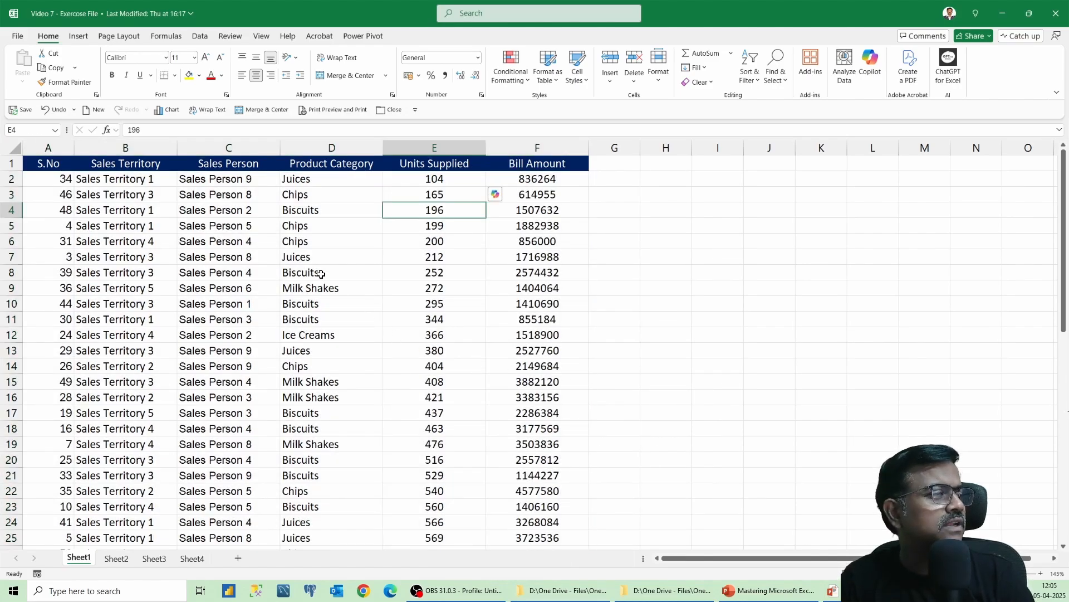
Sort the table by Product Category from A to Z
click(318, 255)
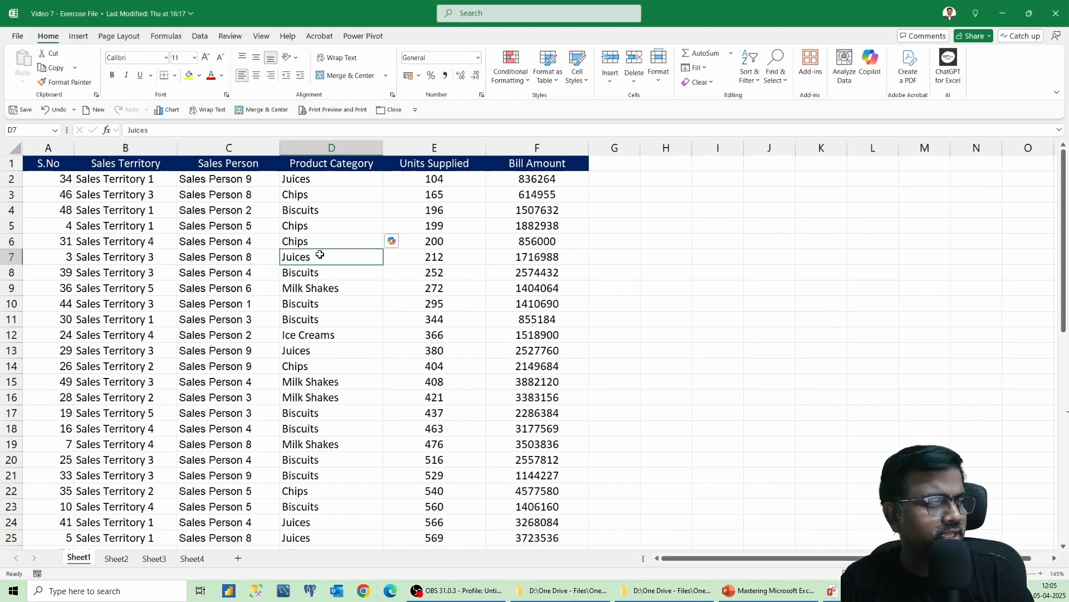
right_click(319, 254)
mouse_move(428, 402)
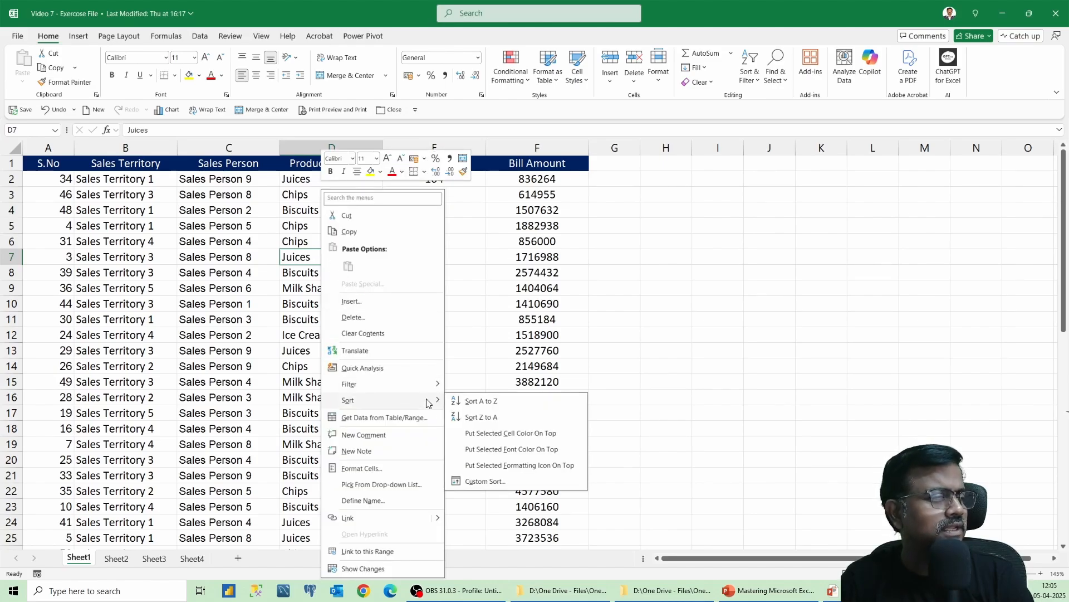
click(481, 401)
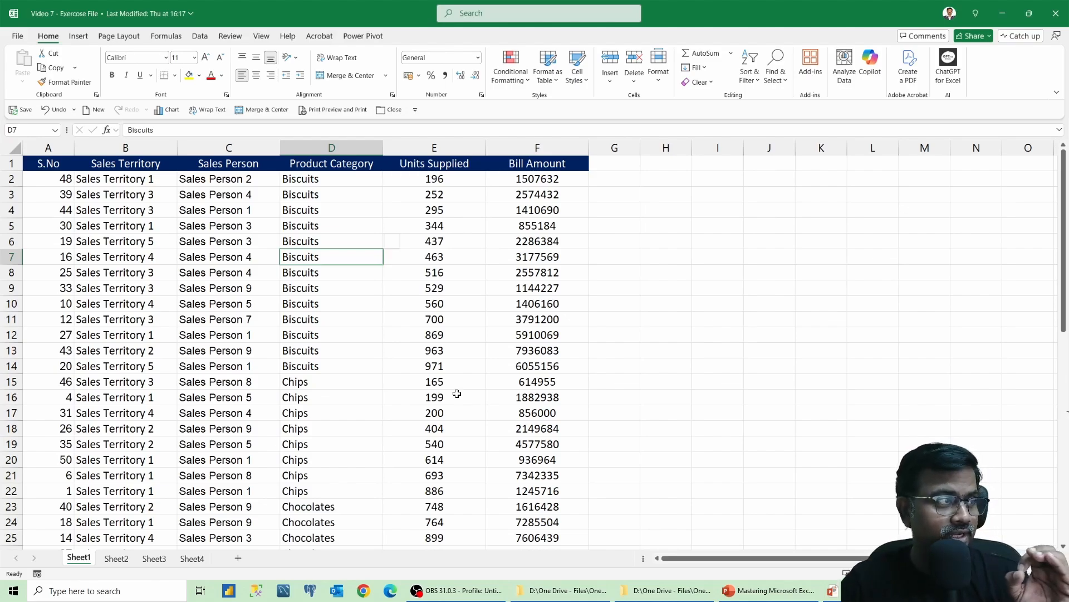
Insert two blank rows above row 11 to split the table into two blocks
drag(10, 319, 10, 334)
right_click(16, 322)
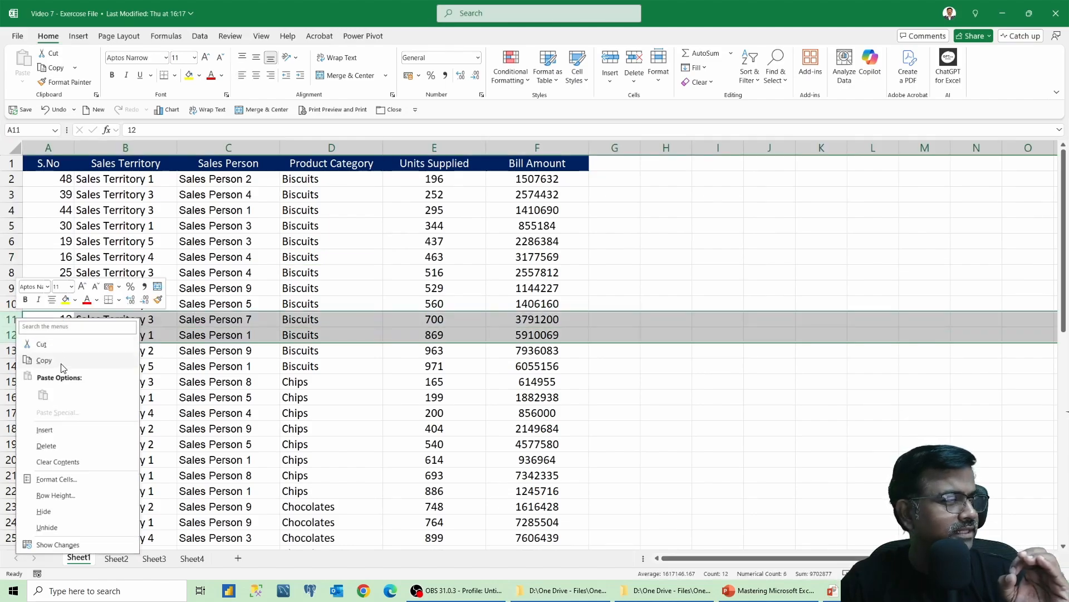
click(44, 429)
click(223, 243)
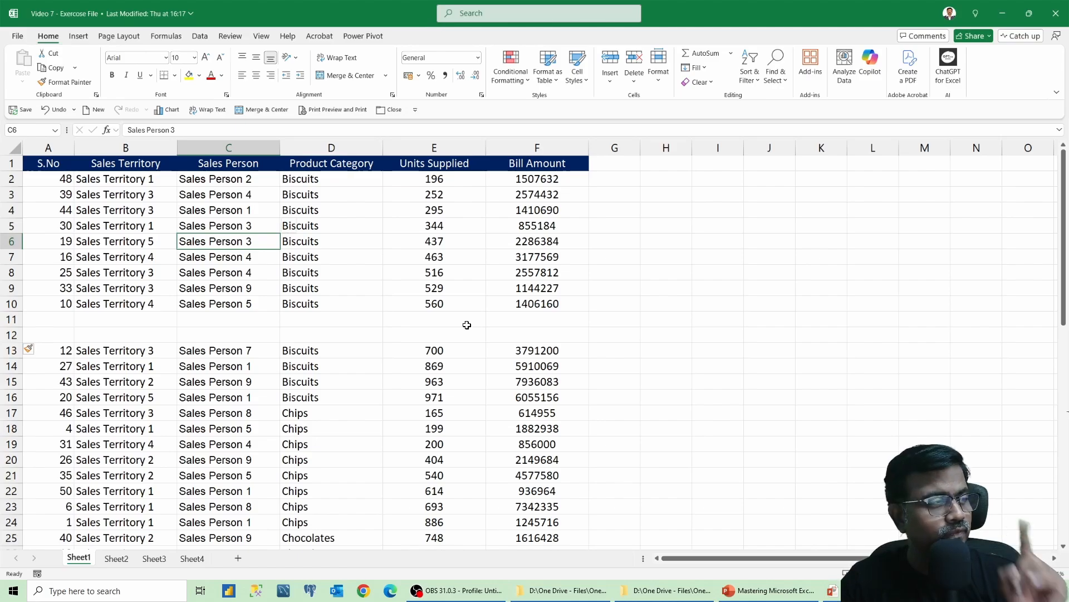
Sort by Bill Amount from smallest to largest, starting from a cell in the block above the blank rows
click(546, 211)
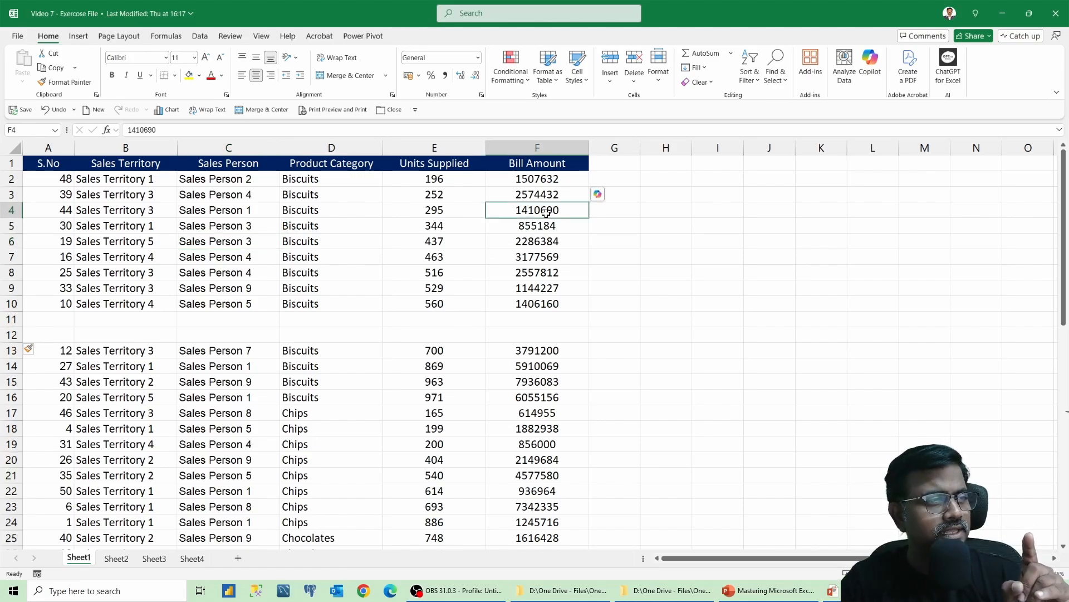
right_click(546, 212)
mouse_move(620, 405)
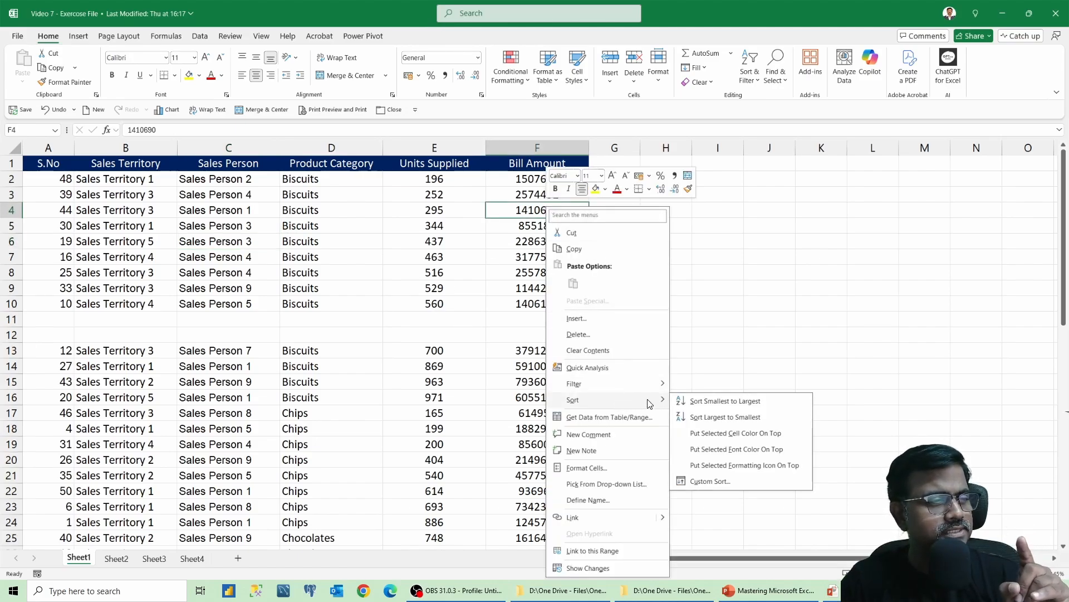
click(700, 402)
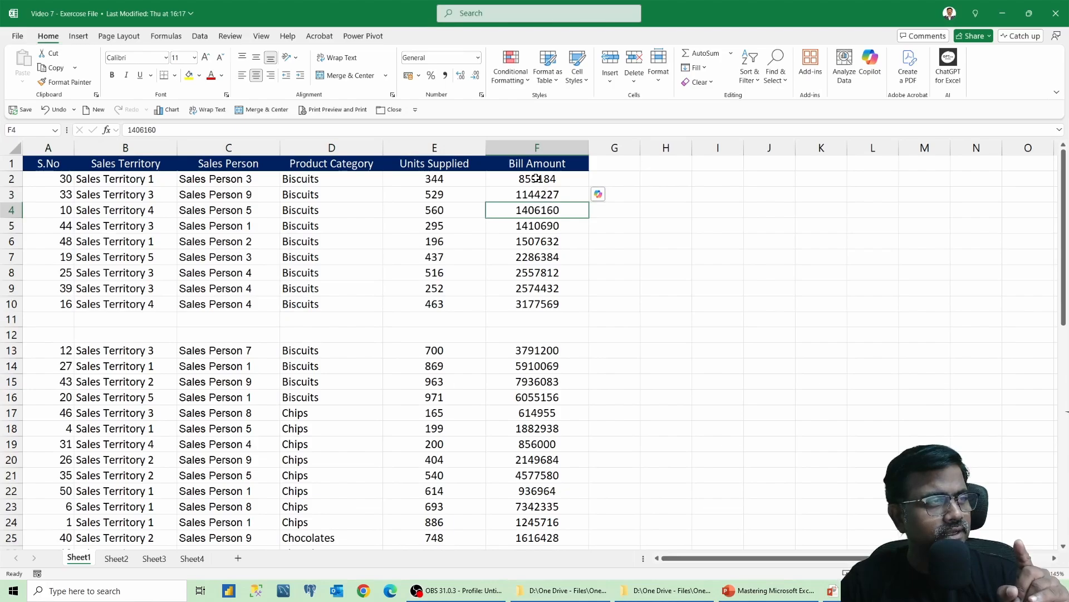
Compare the Bill Amount values above and below the blank rows, then undo the sort and the row insertion
drag(537, 178, 554, 304)
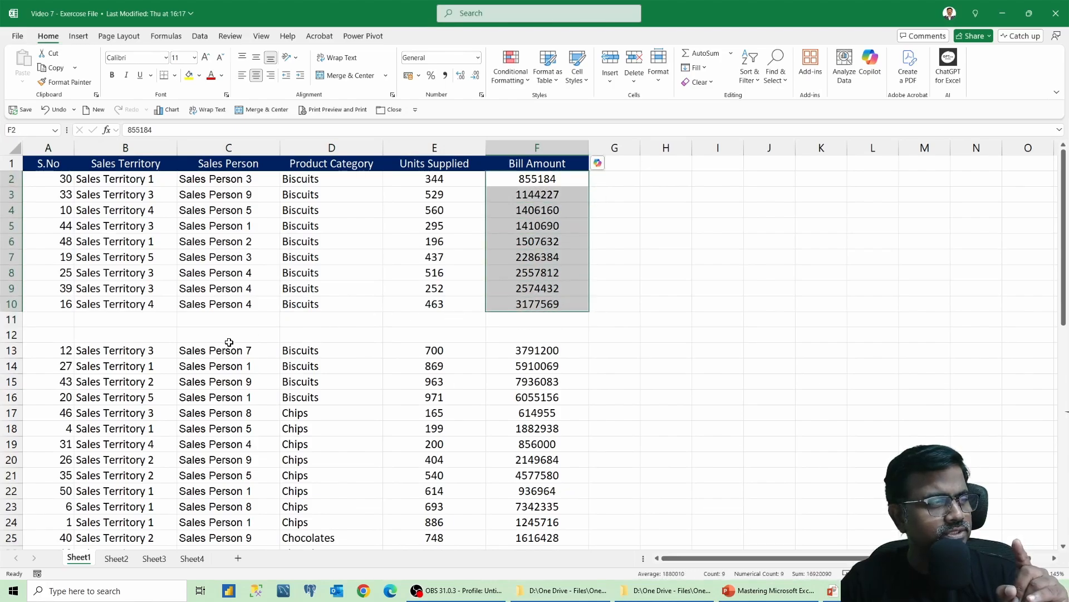
drag(516, 349, 532, 506)
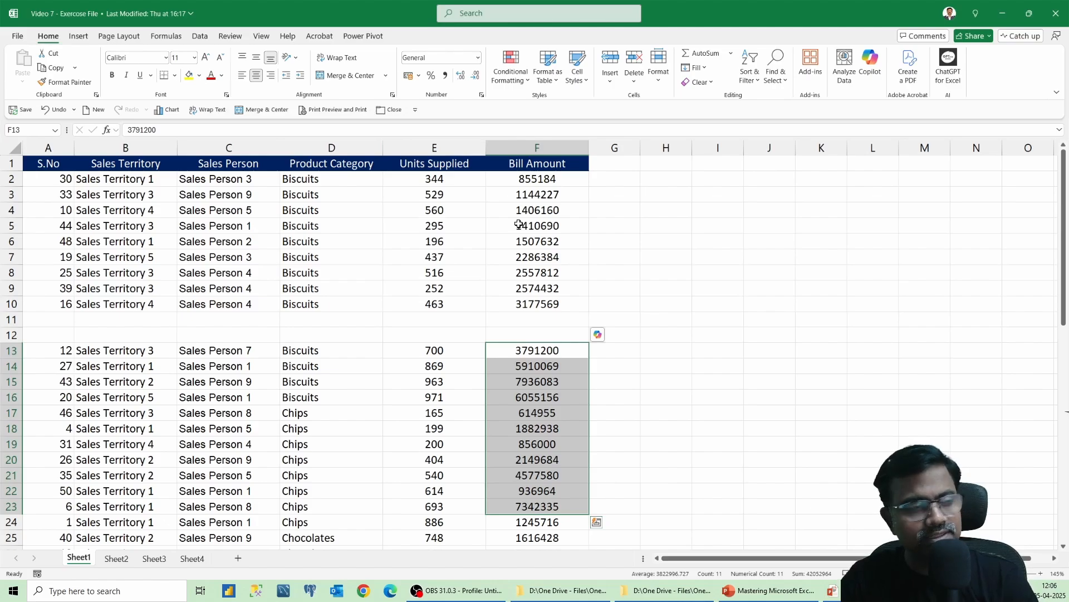
key(ctrl+z)
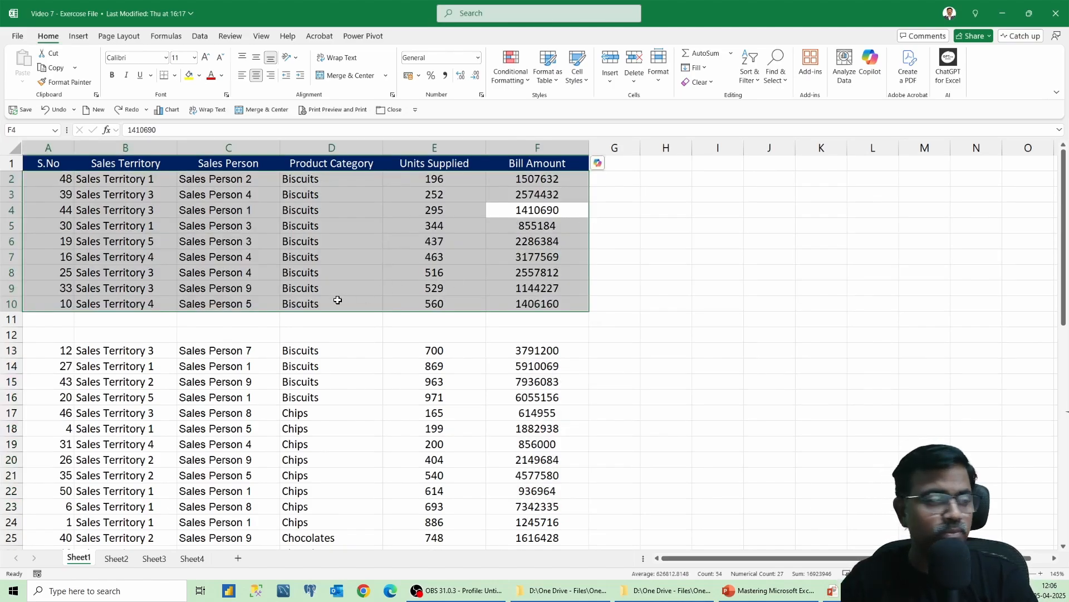
click(84, 322)
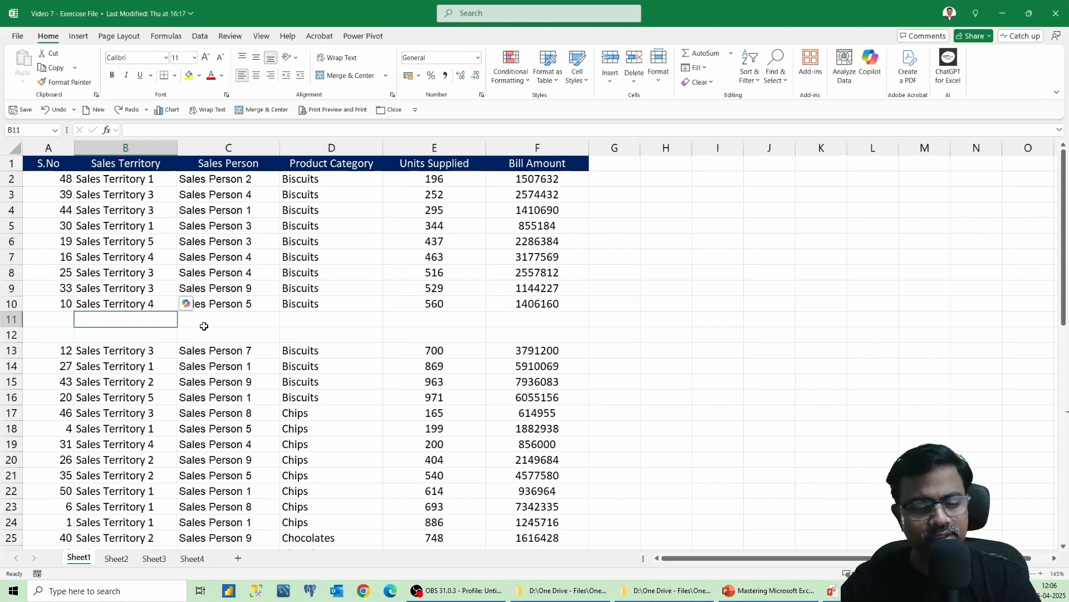
key(ctrl+z)
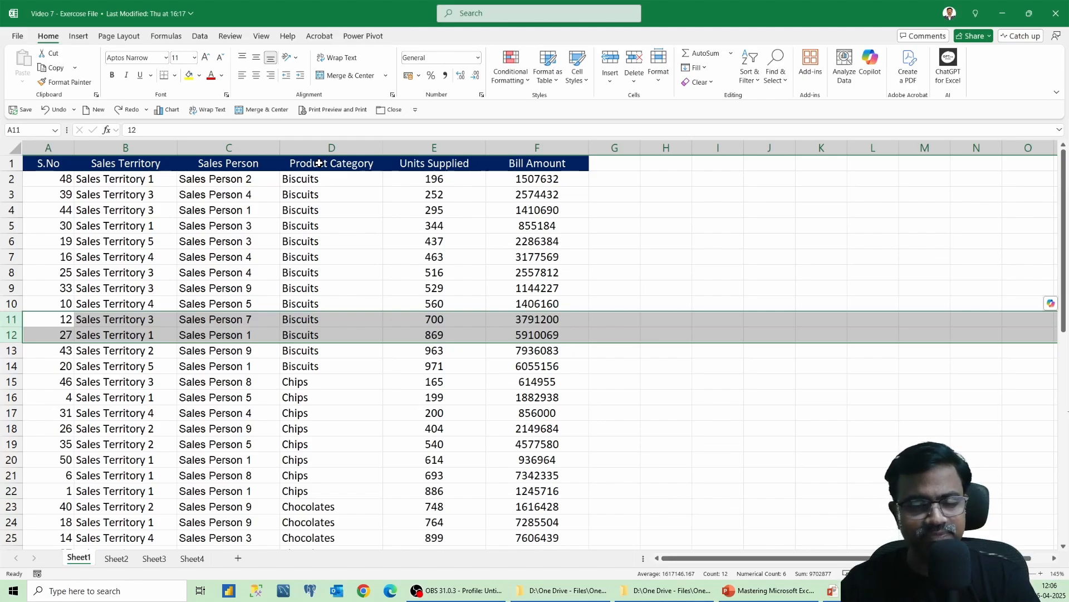
click(268, 256)
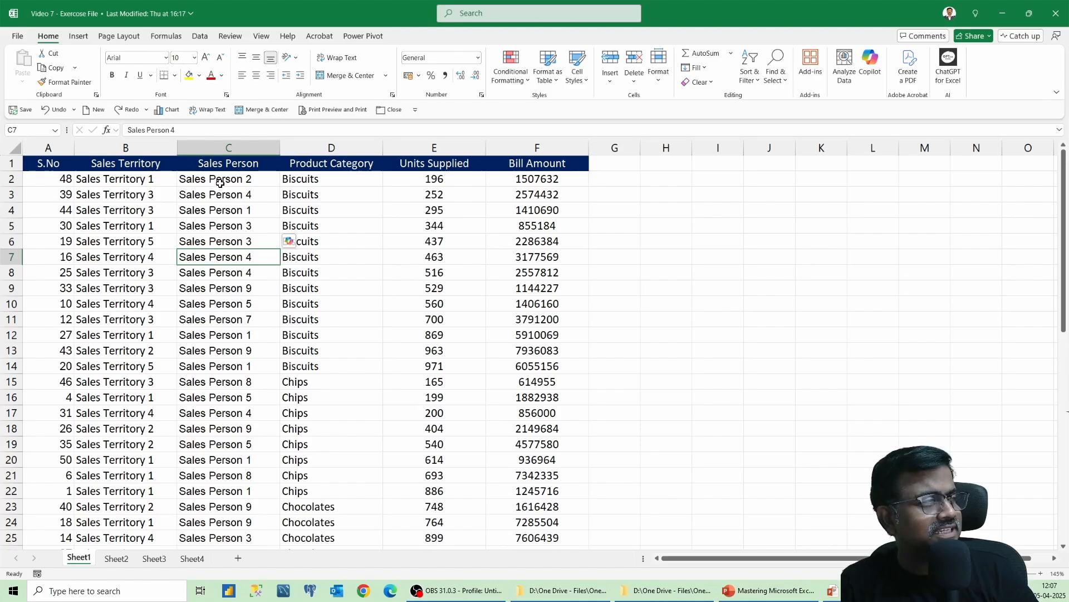
click(230, 163)
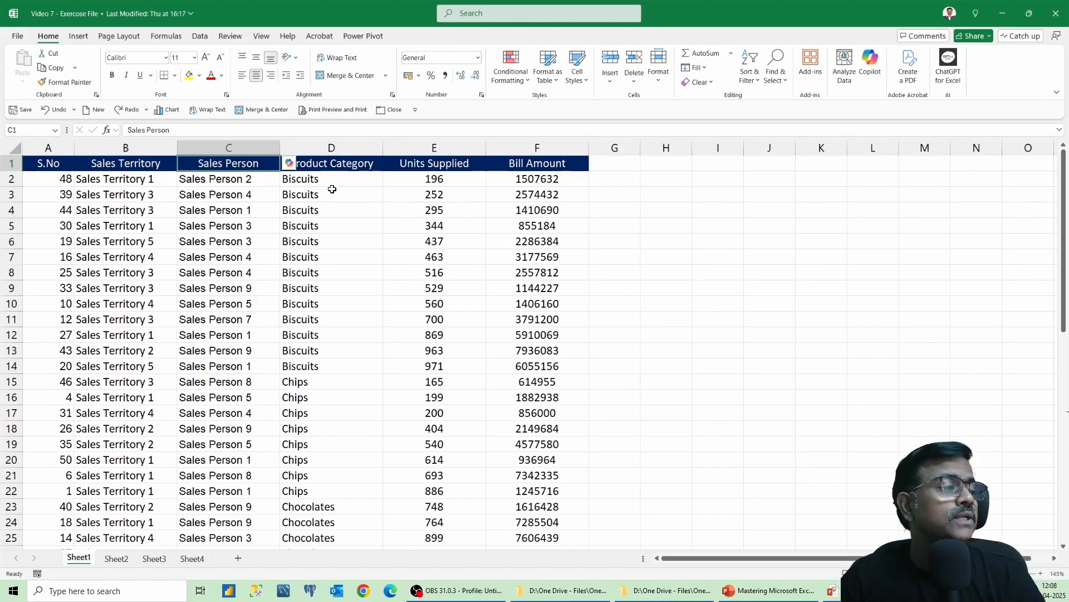
click(129, 220)
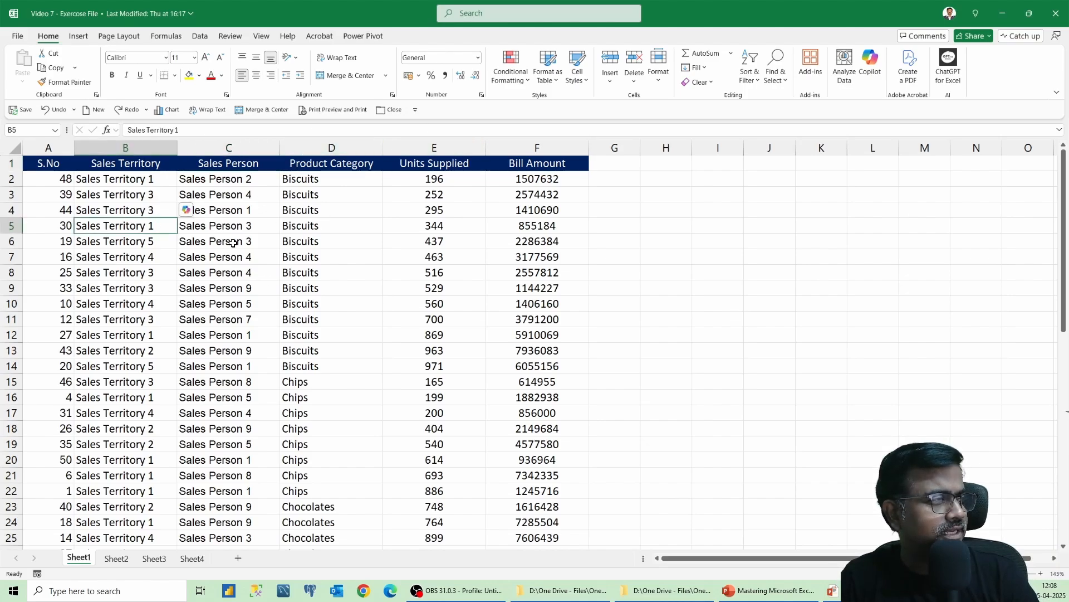
Sort the table by S.No from smallest to largest to restore the original row order
click(67, 197)
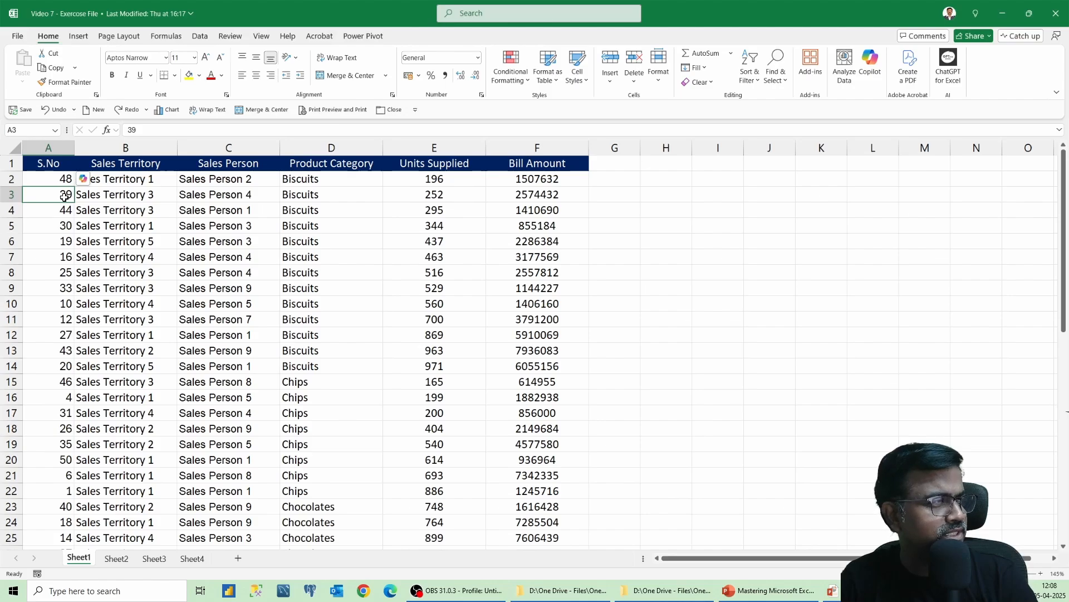
right_click(65, 196)
mouse_move(151, 392)
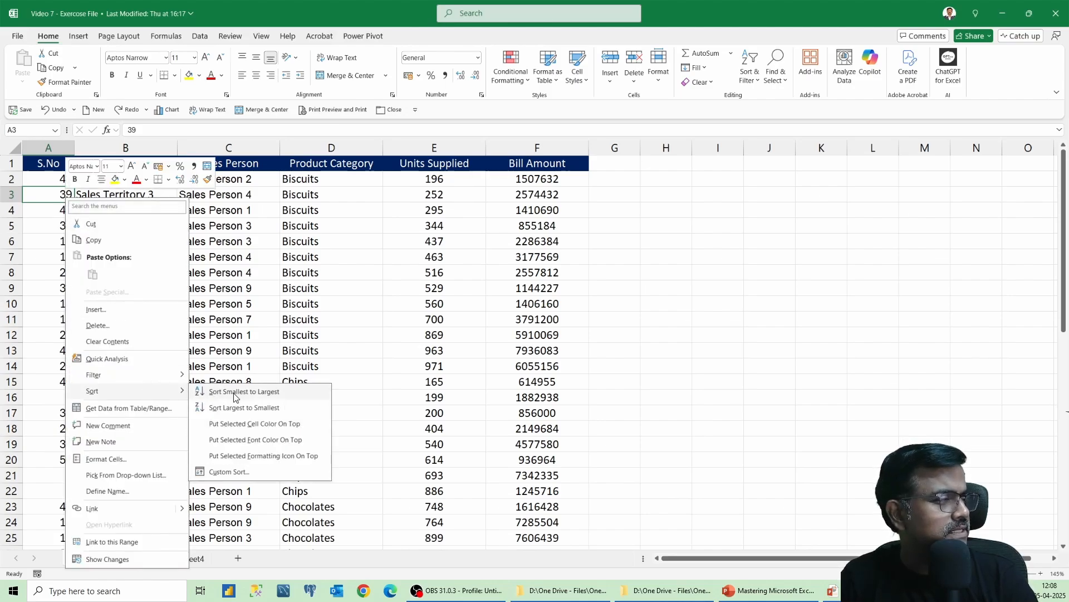
click(243, 392)
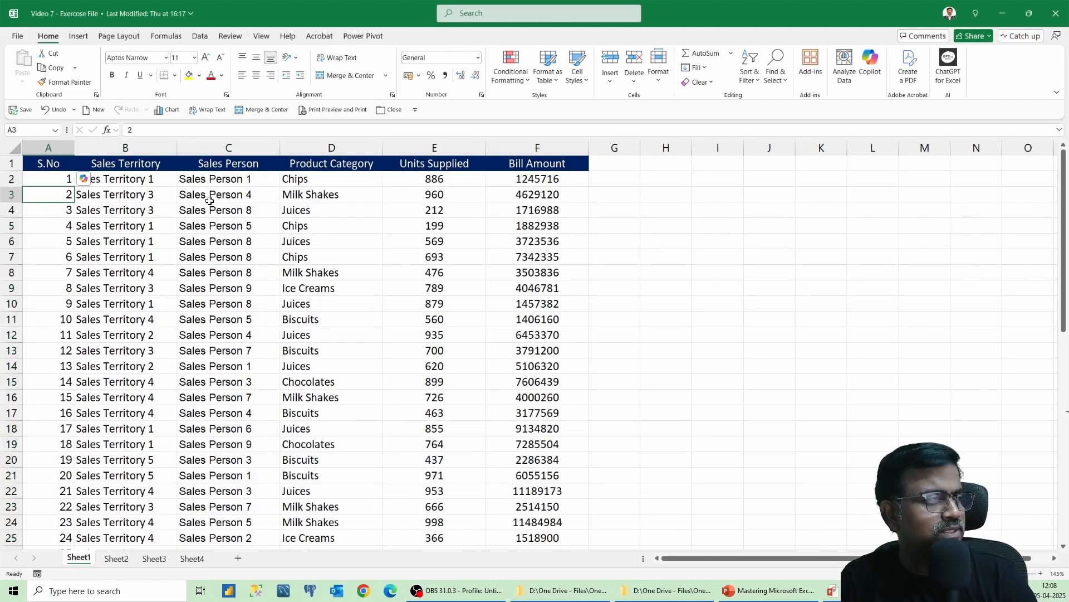
click(198, 228)
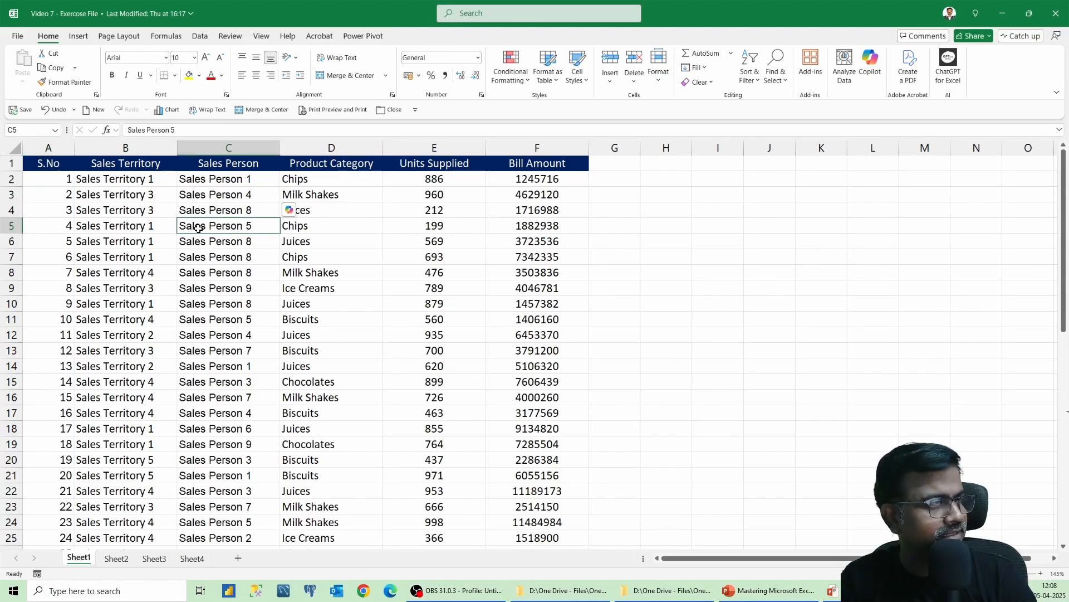
right_click(199, 228)
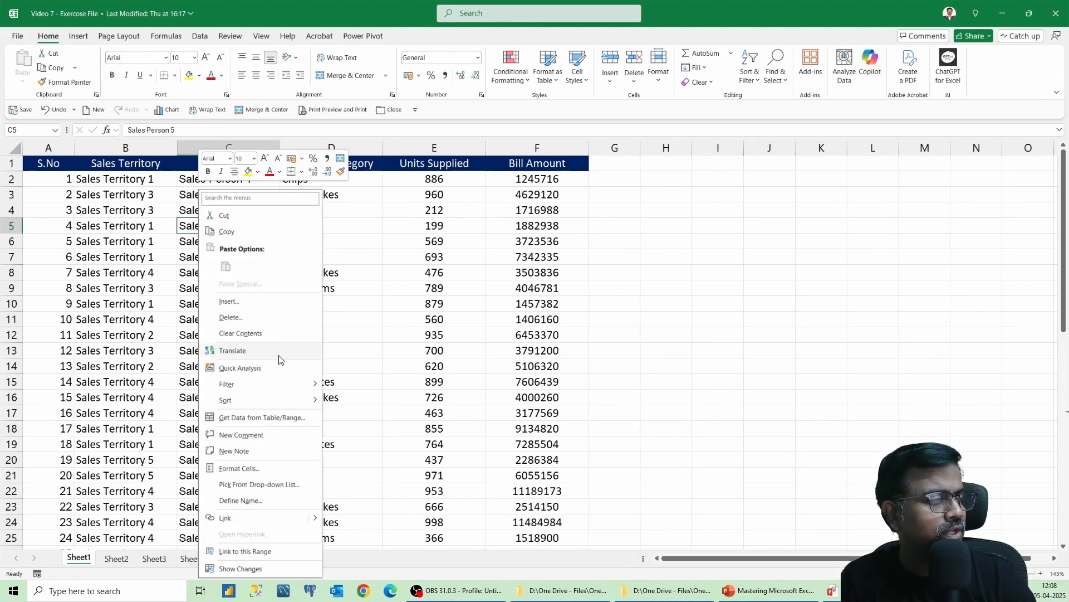
mouse_move(280, 402)
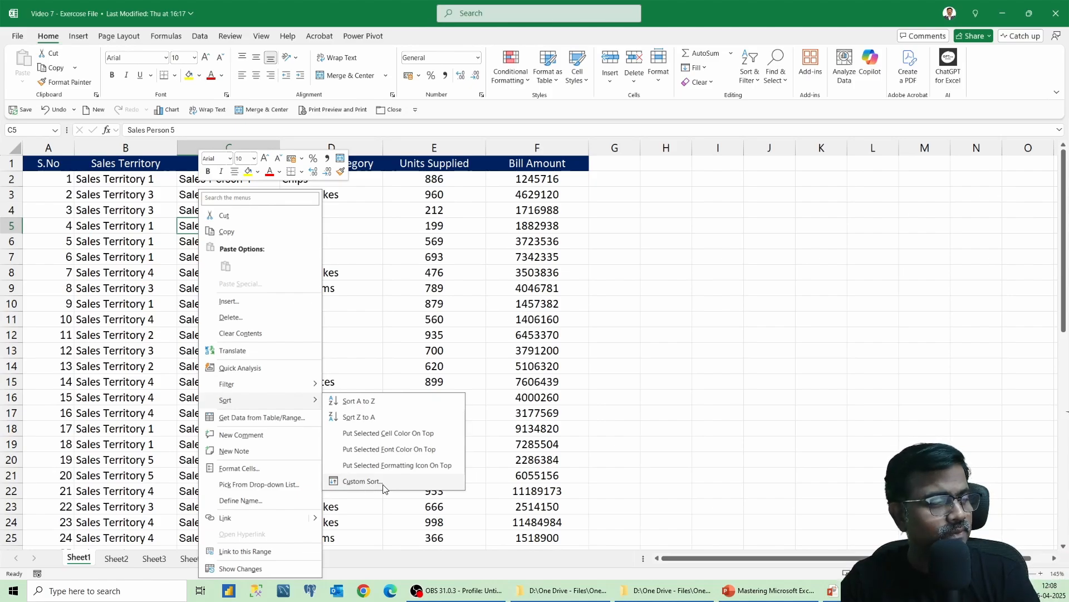
click(362, 481)
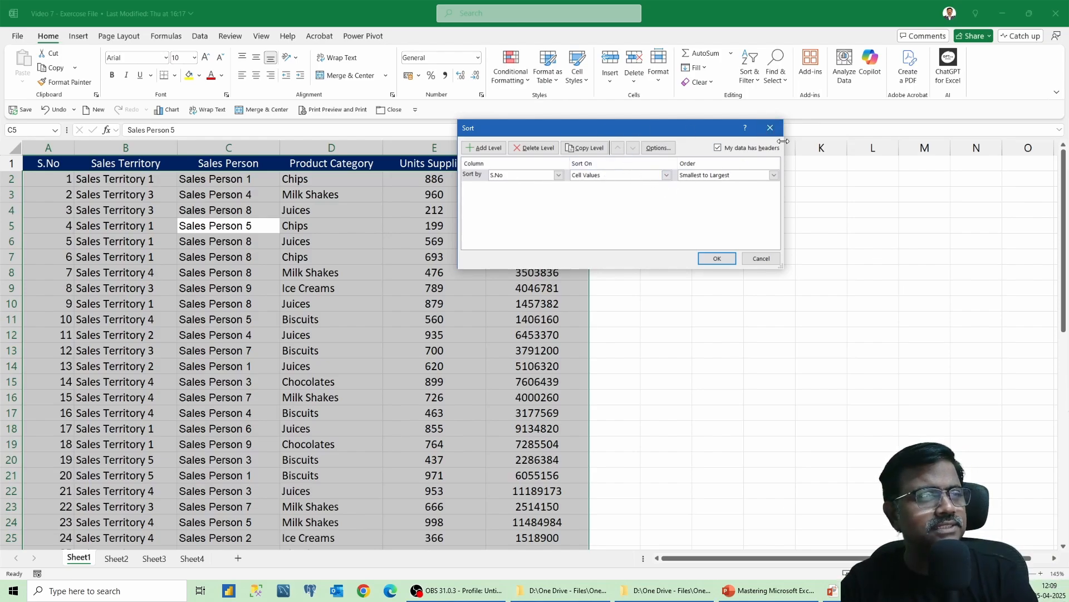
click(772, 129)
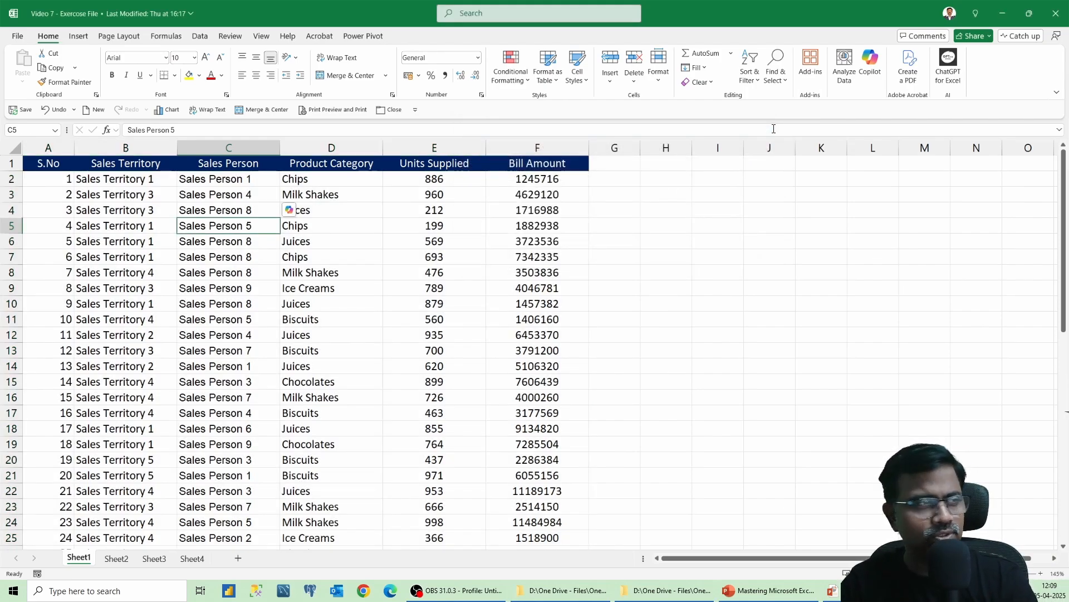
Start a custom sort of the sales table with Sales Person as the first level, on cell values in A to Z order
click(237, 288)
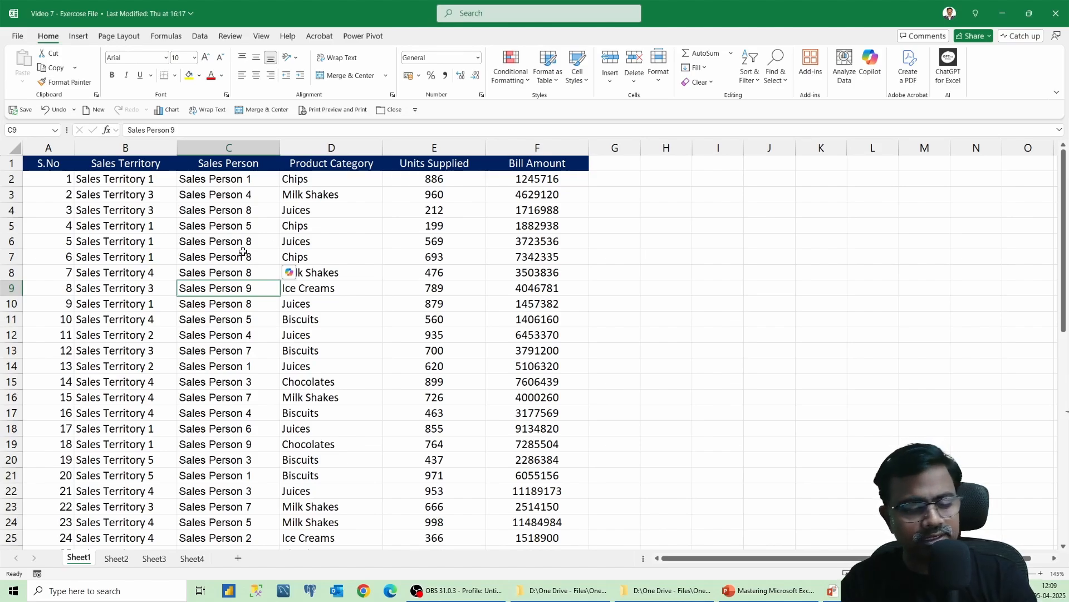
key(alt)
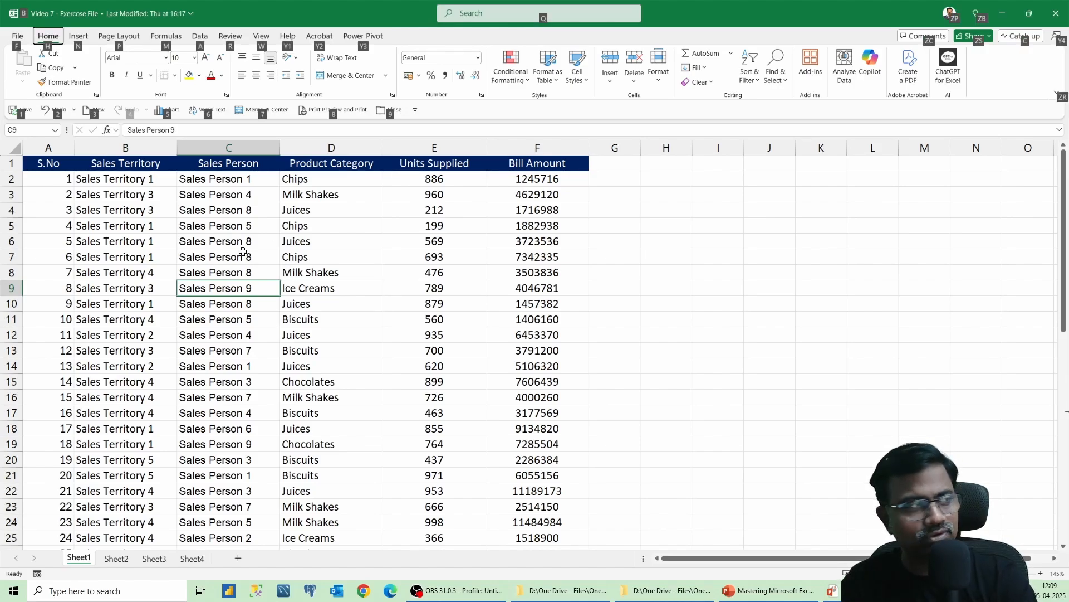
key(d)
key(s)
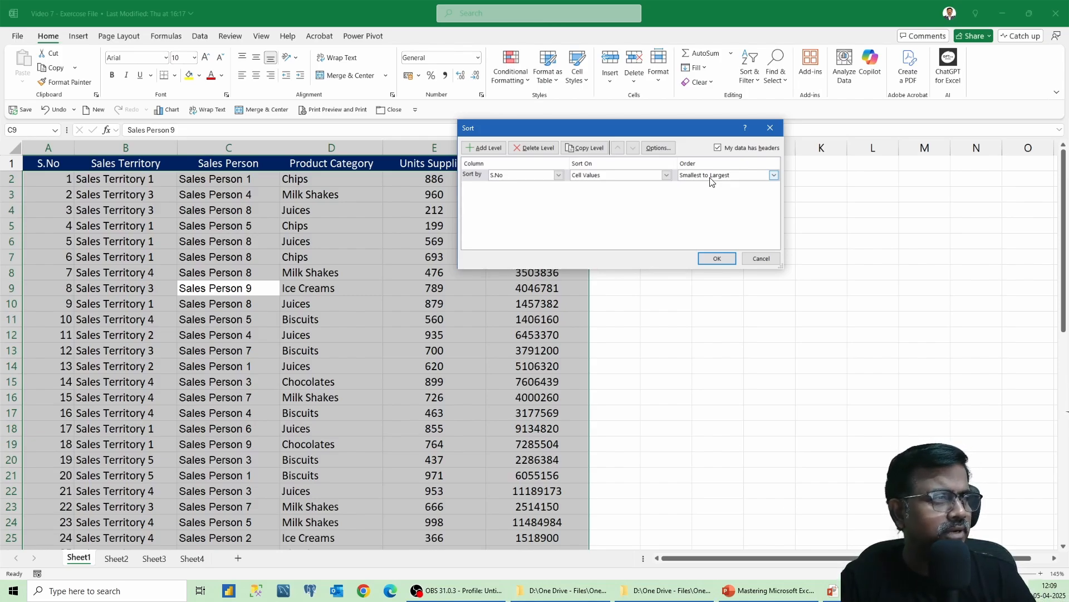
click(542, 176)
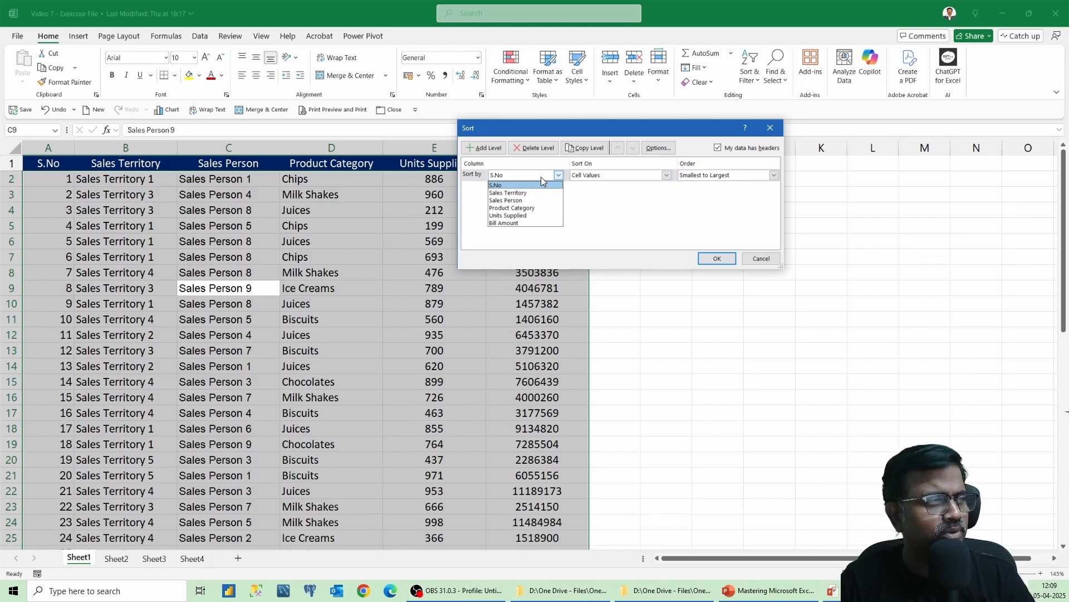
click(517, 200)
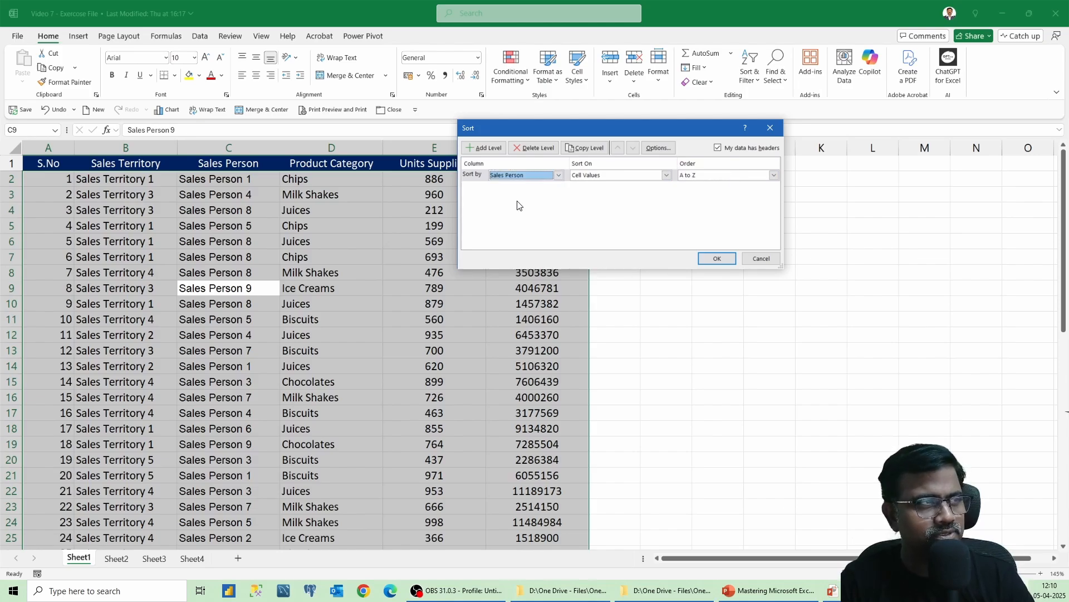
click(693, 179)
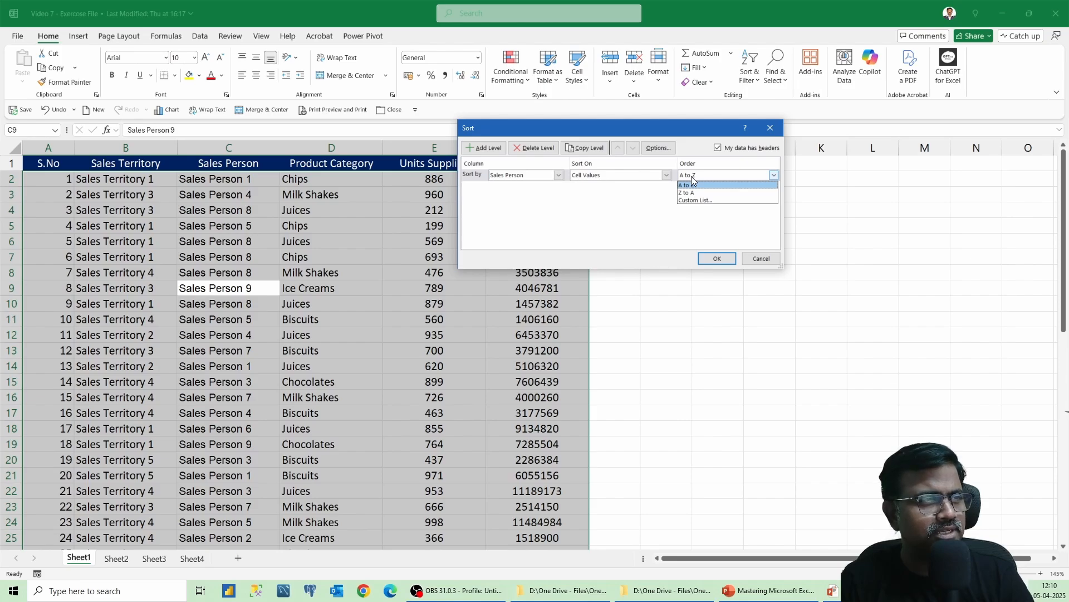
click(692, 179)
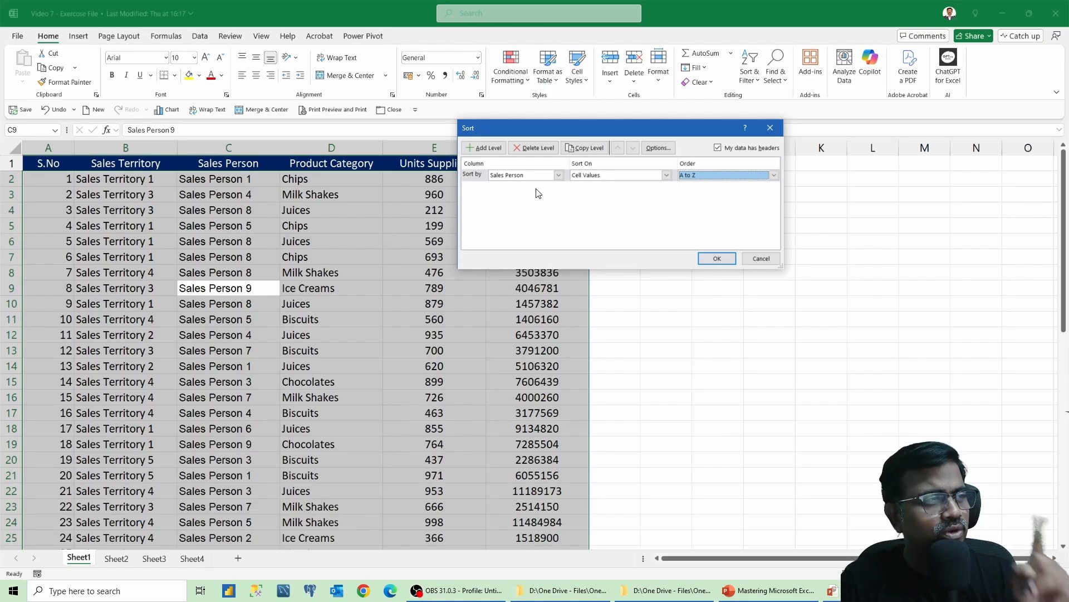
Add a second sort level on Bill Amount, ordered from largest to smallest
click(482, 149)
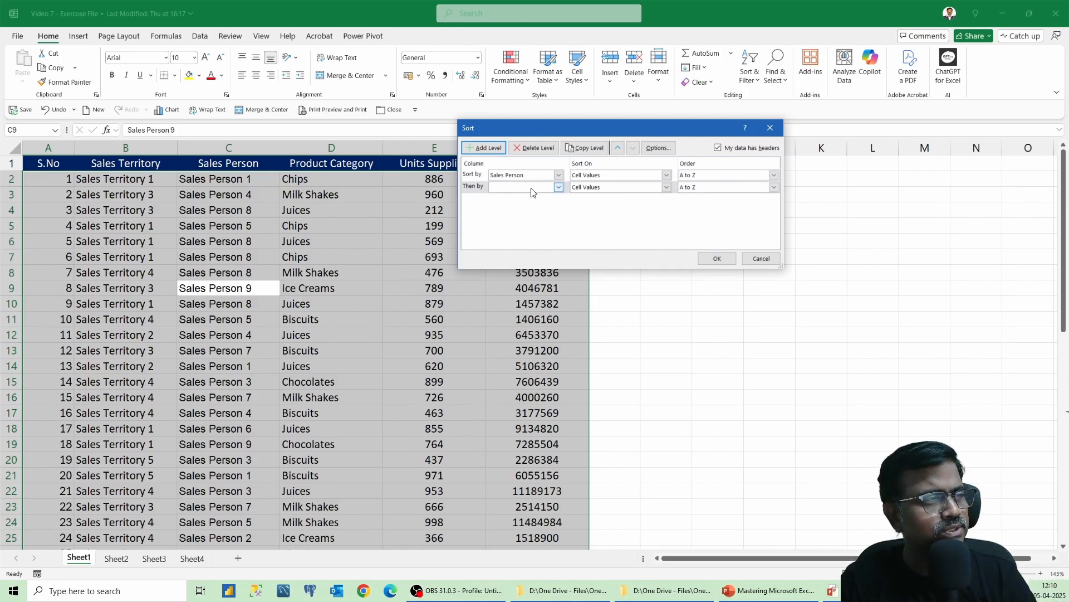
click(532, 188)
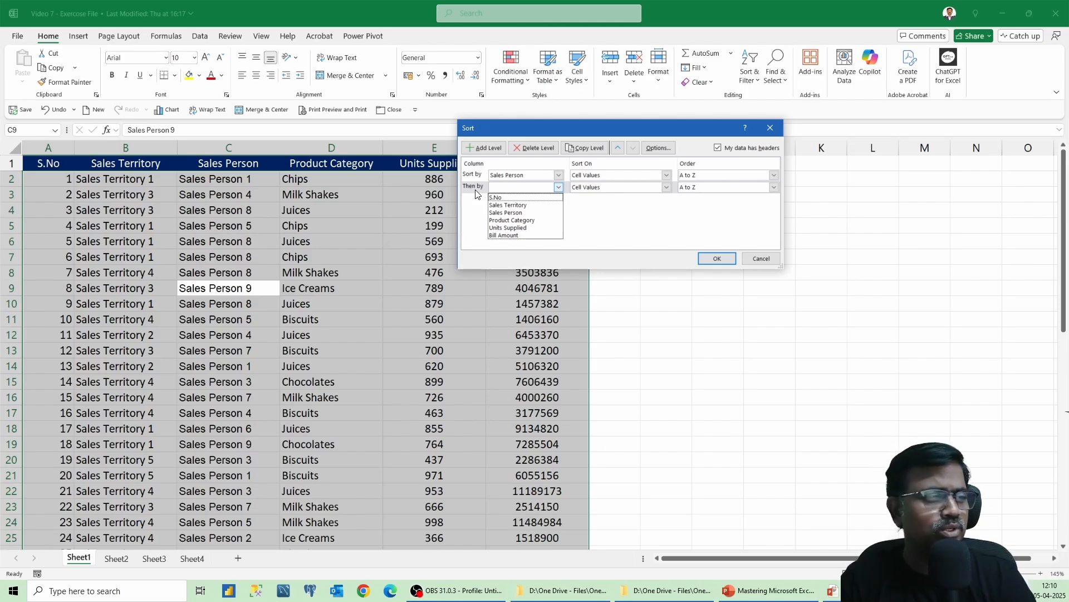
click(506, 236)
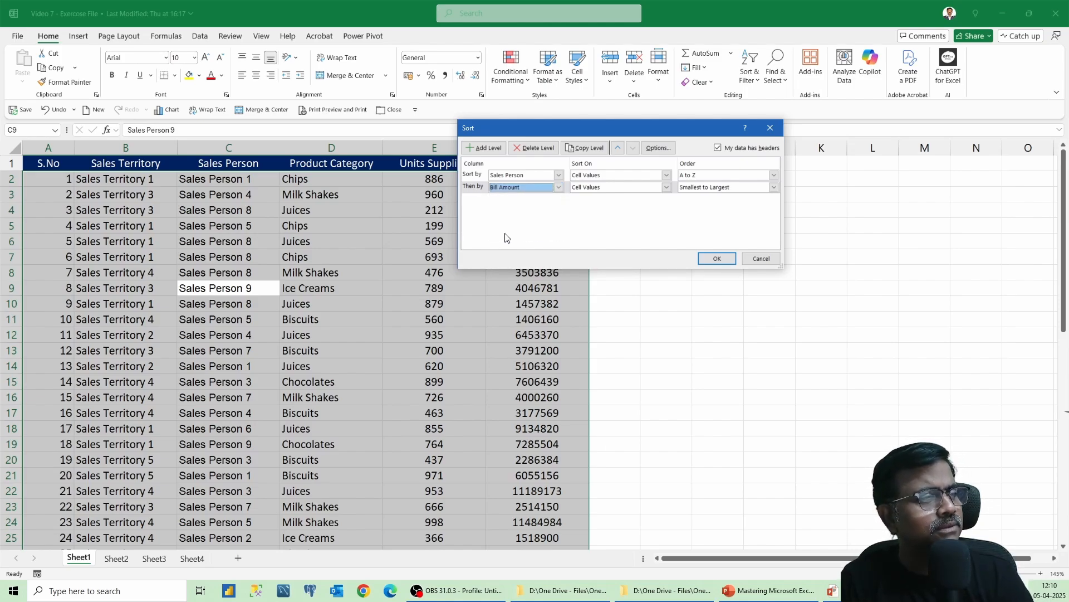
click(712, 189)
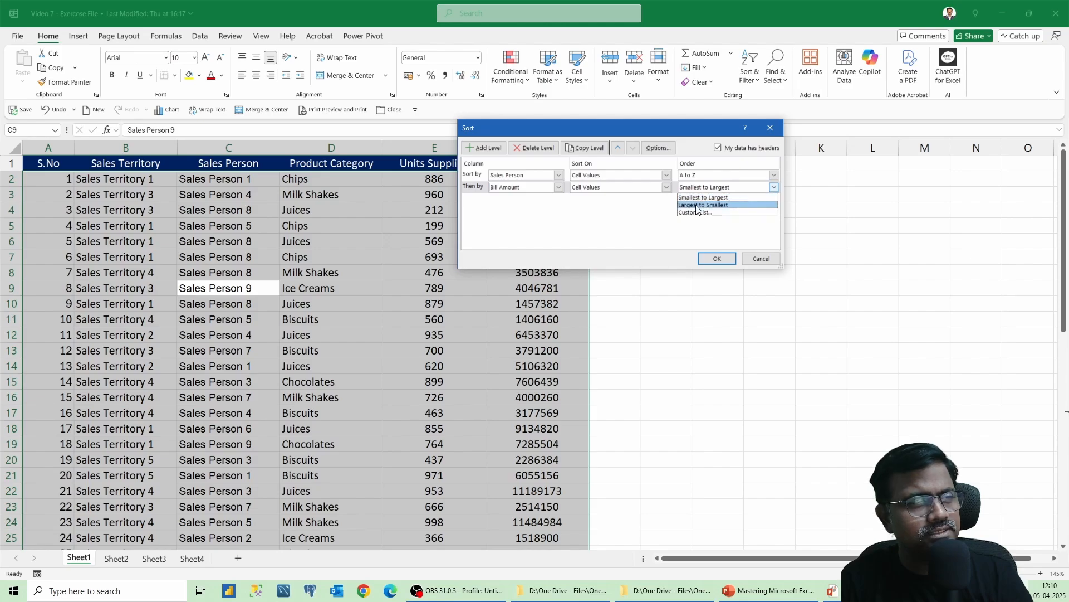
click(697, 205)
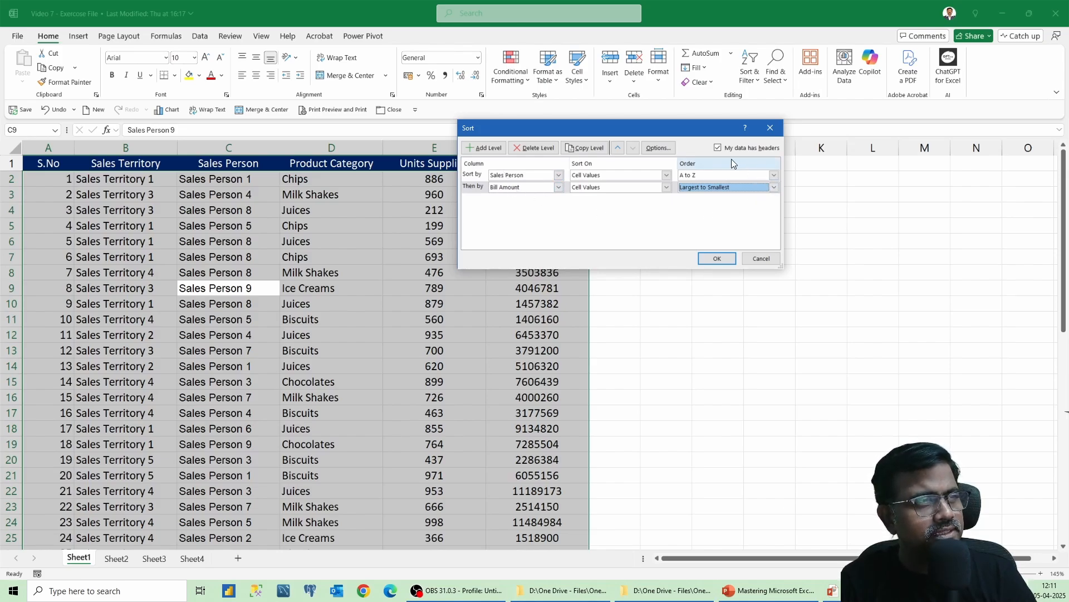
Turn off the option that the data has headers to compare the column names in the sort levels, and turn it back on
click(718, 148)
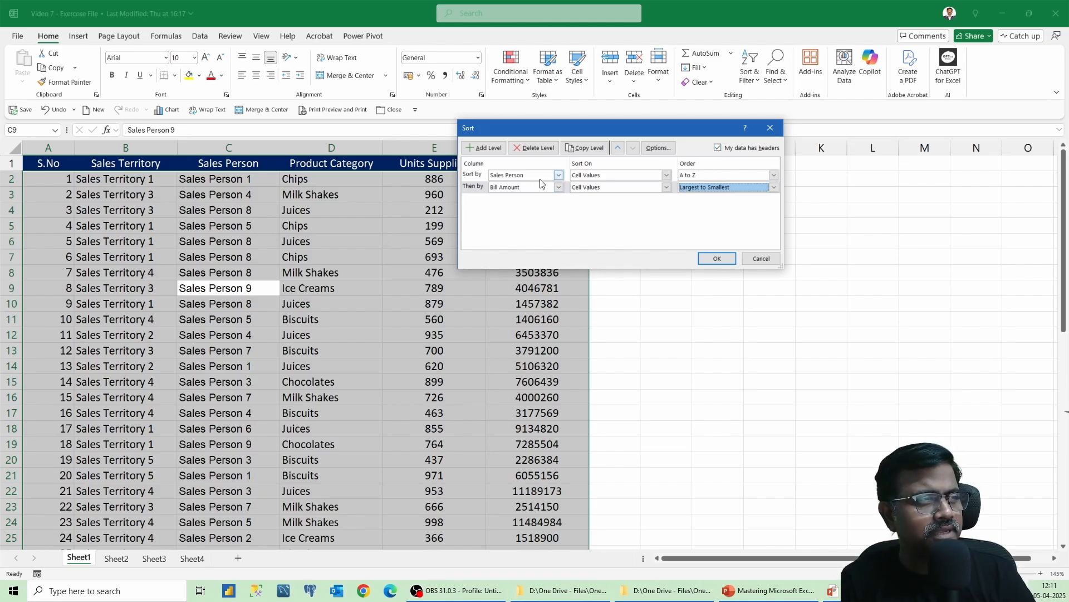
click(717, 149)
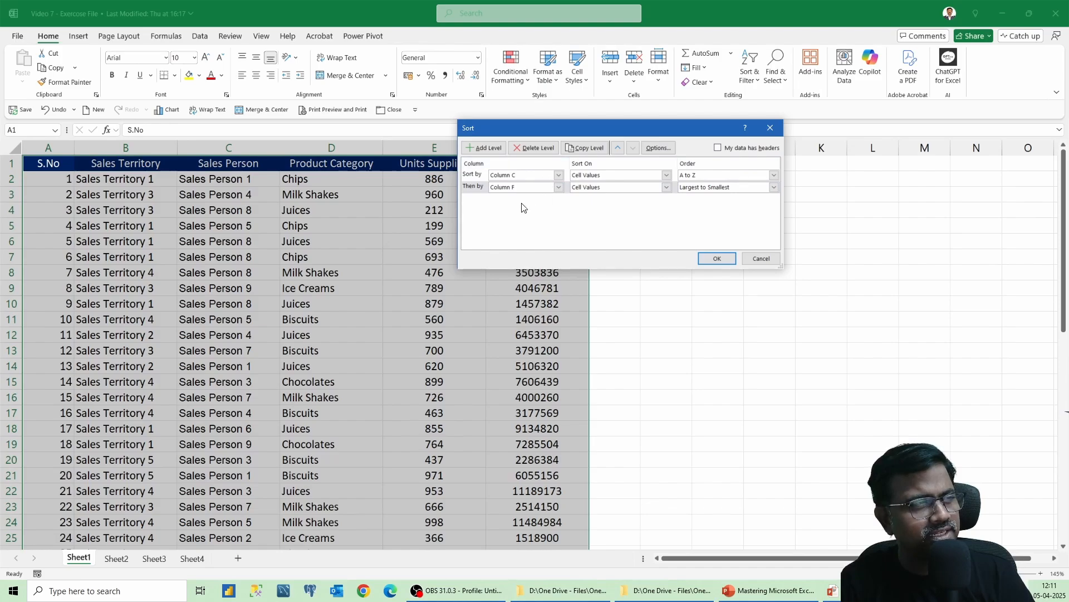
click(717, 148)
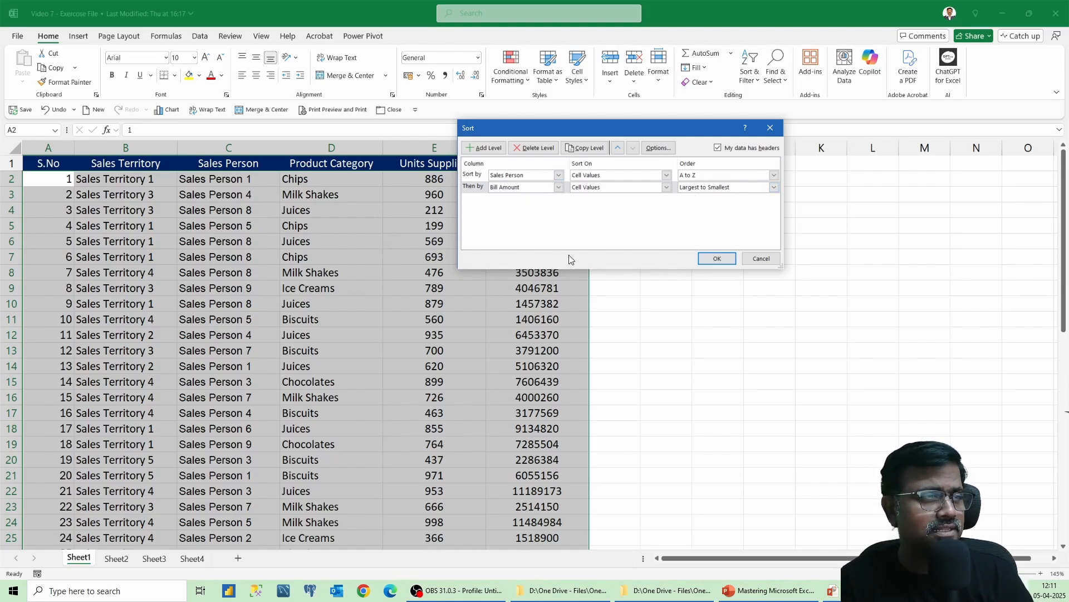
Apply the two-level sort and highlight the row groups of Sales Person 1, 2 and 3 in turn to review their order
click(708, 258)
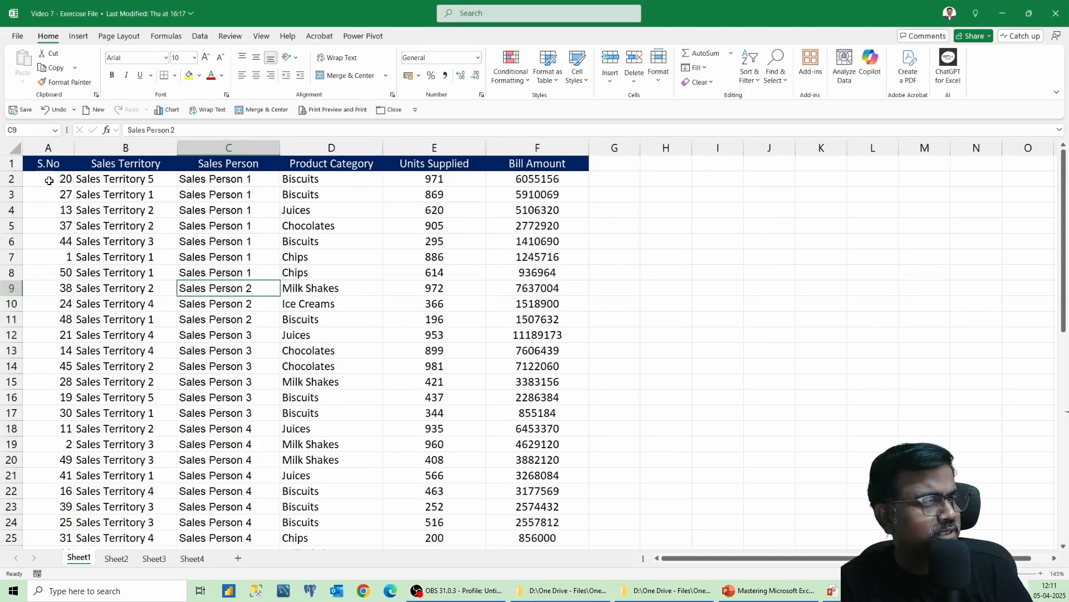
drag(49, 178, 535, 272)
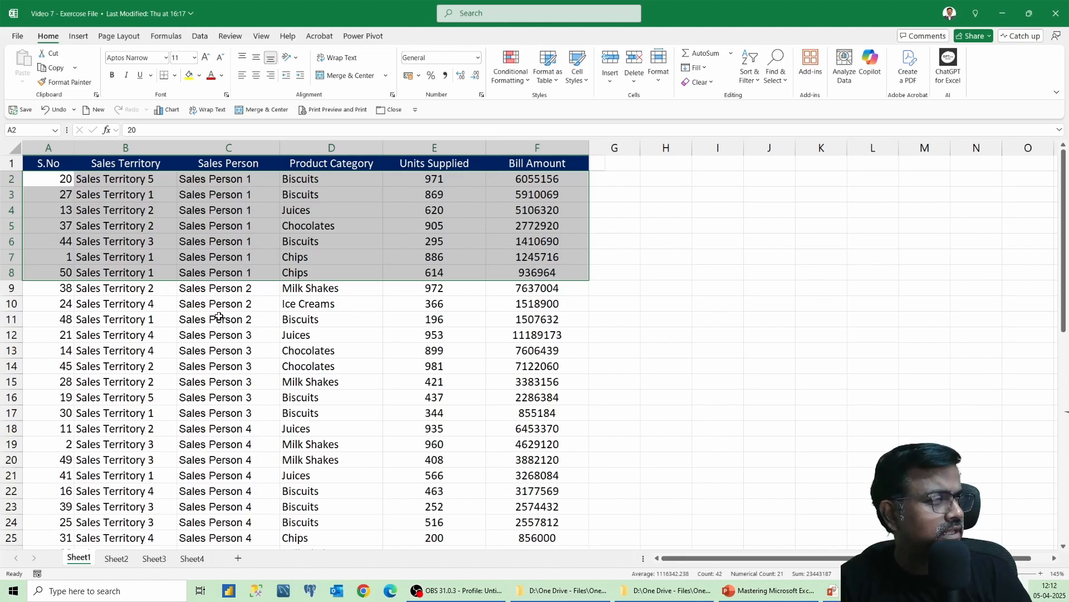
drag(64, 287, 525, 325)
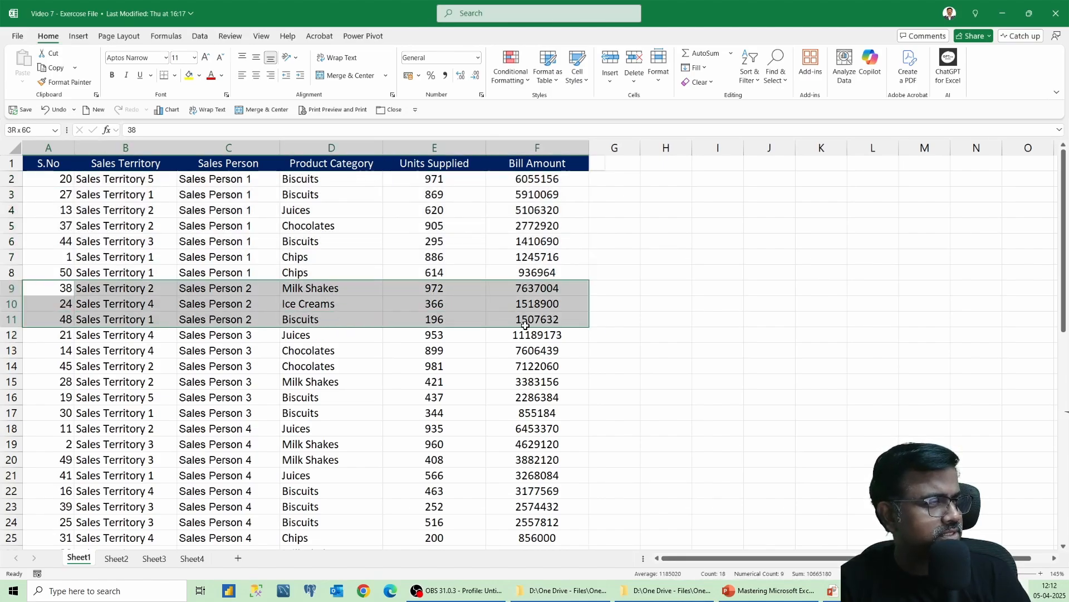
drag(58, 337, 494, 411)
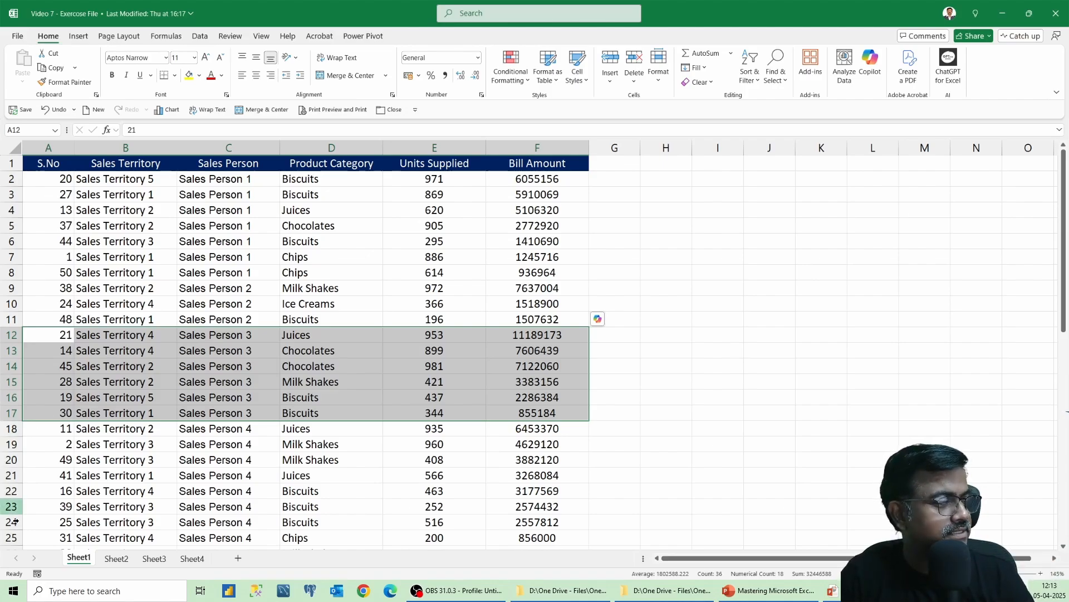
Switch to Sheet2 and examine the red, green and orange filled cells in the Units Supplied column
click(116, 558)
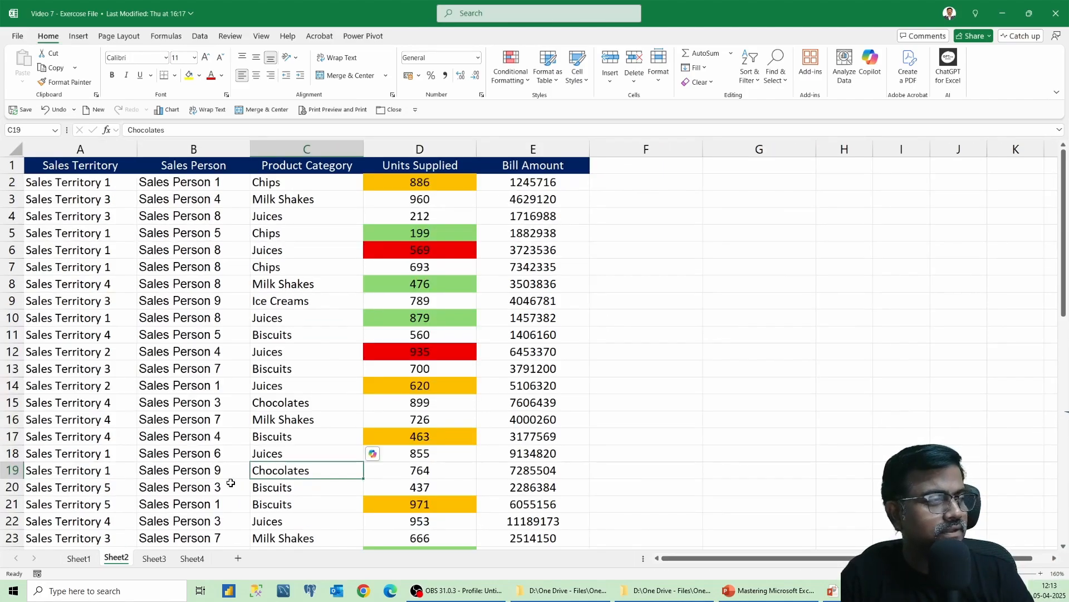
click(384, 337)
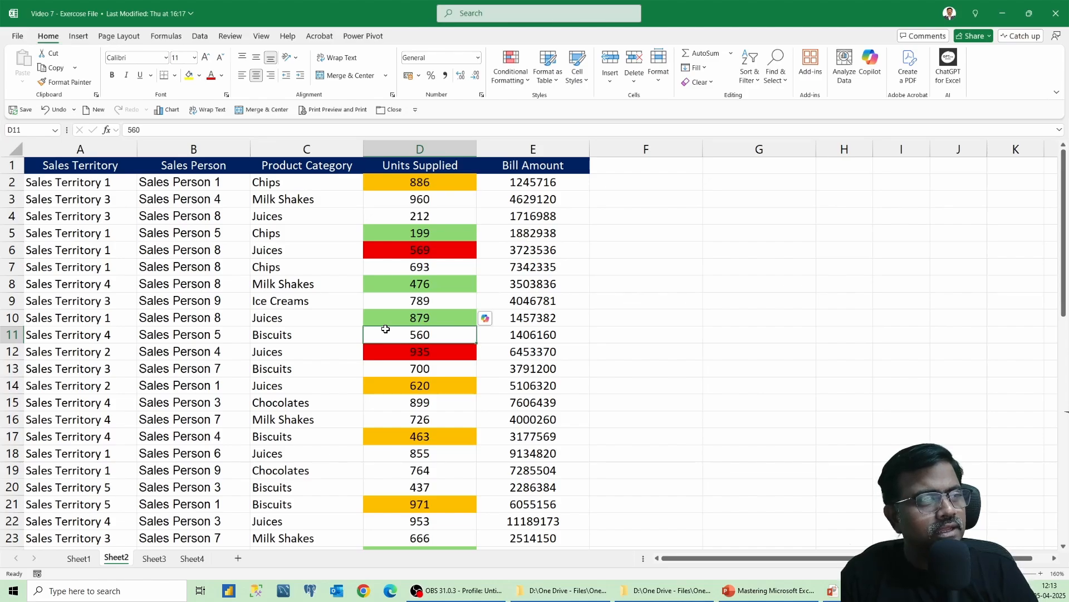
click(434, 247)
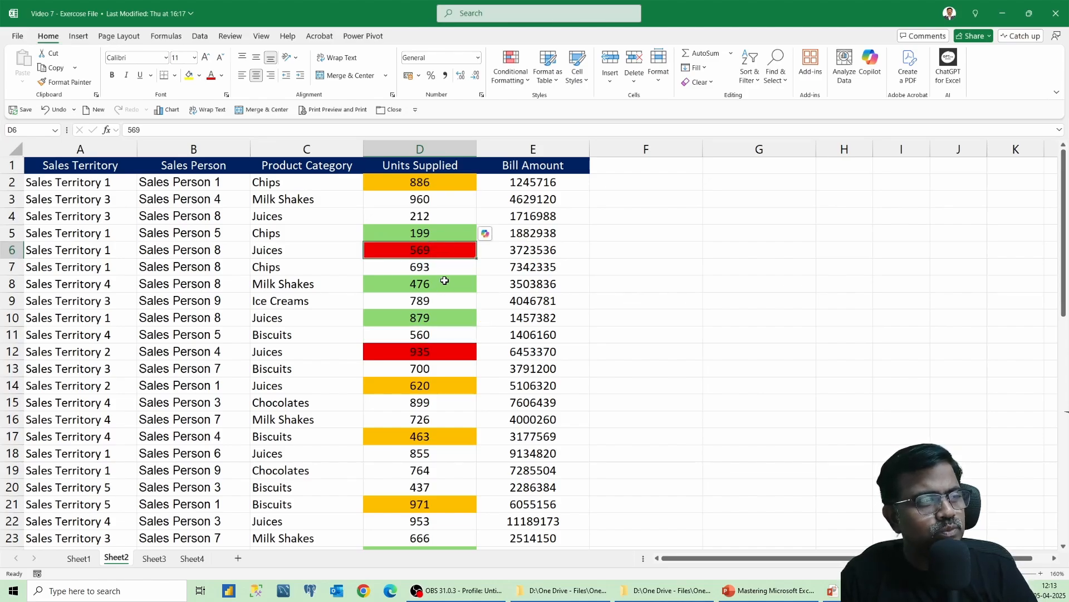
click(444, 280)
click(456, 313)
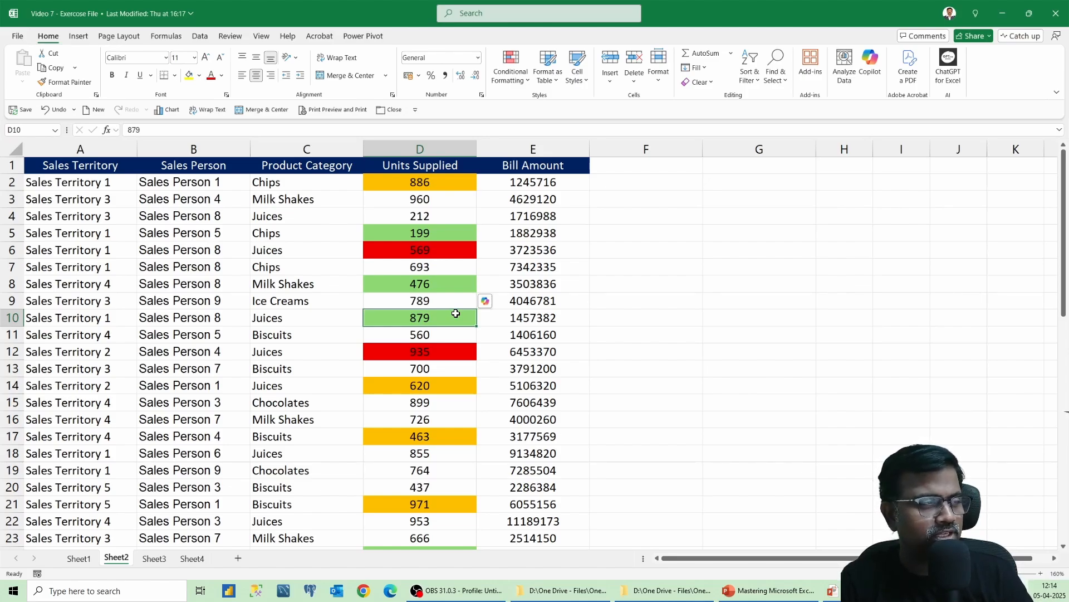
click(446, 385)
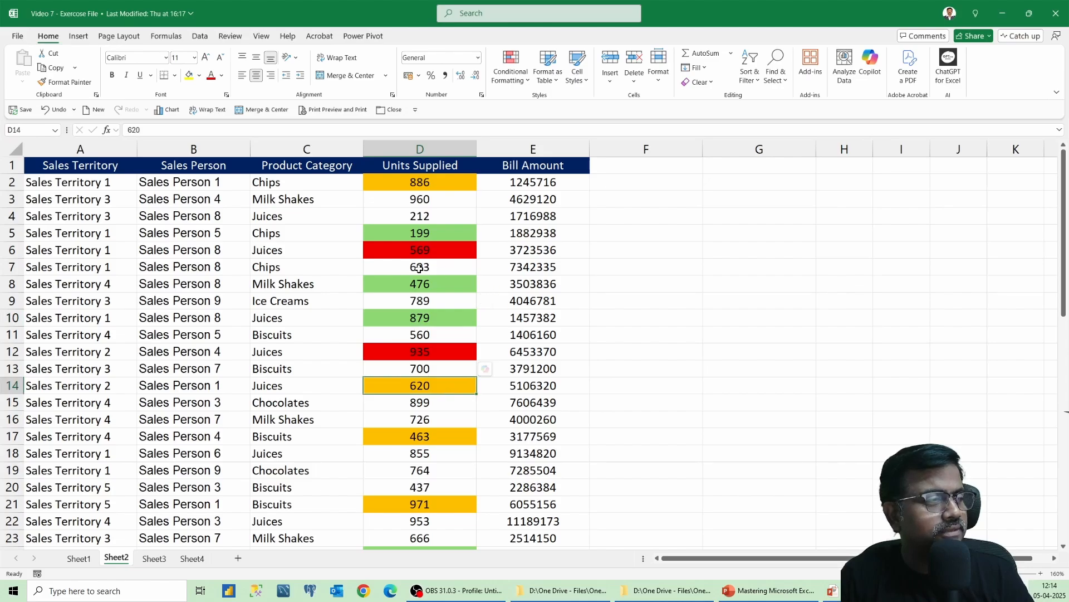
Sort the Units Supplied column on Sheet2 so that the green filled cells are on top
click(425, 287)
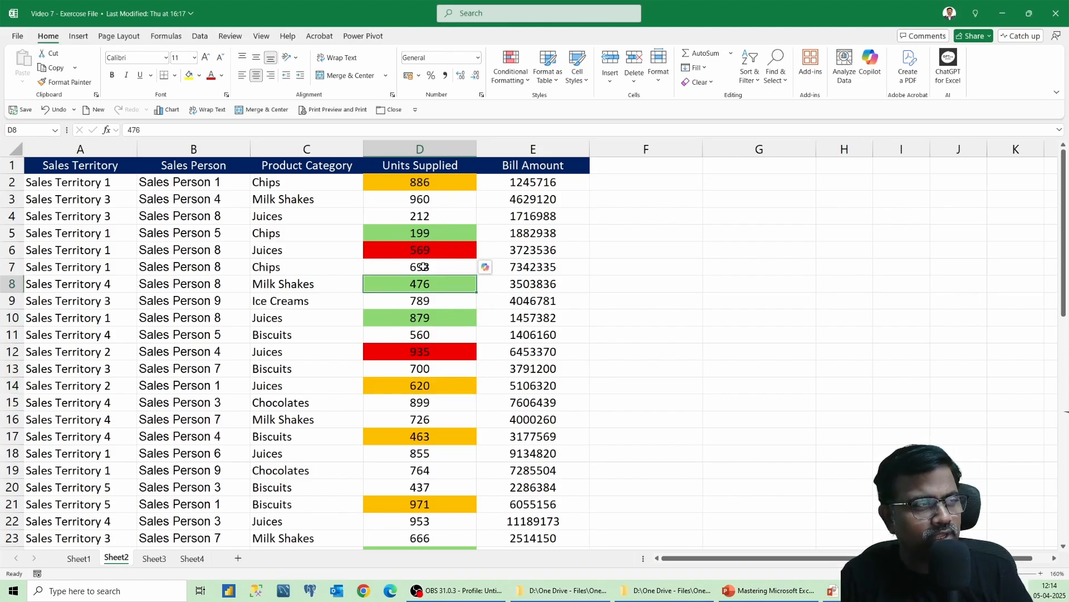
click(436, 386)
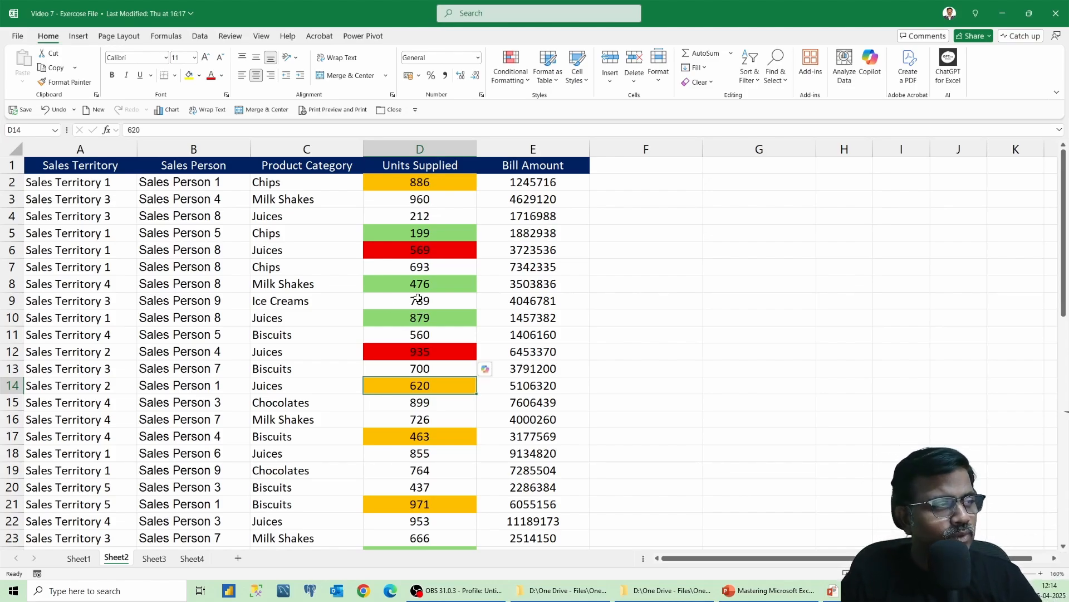
click(430, 235)
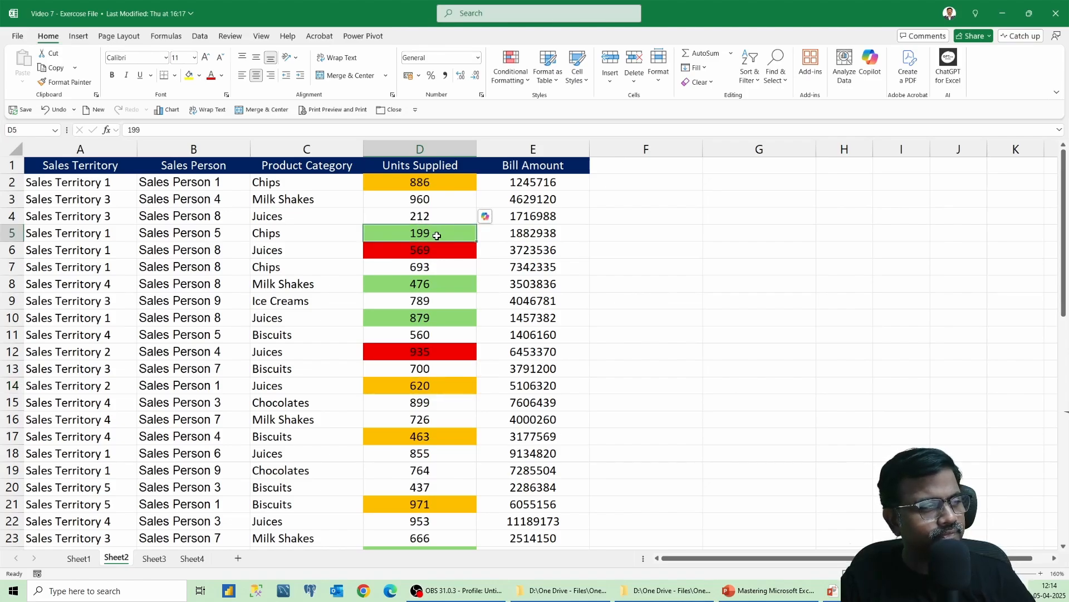
right_click(437, 235)
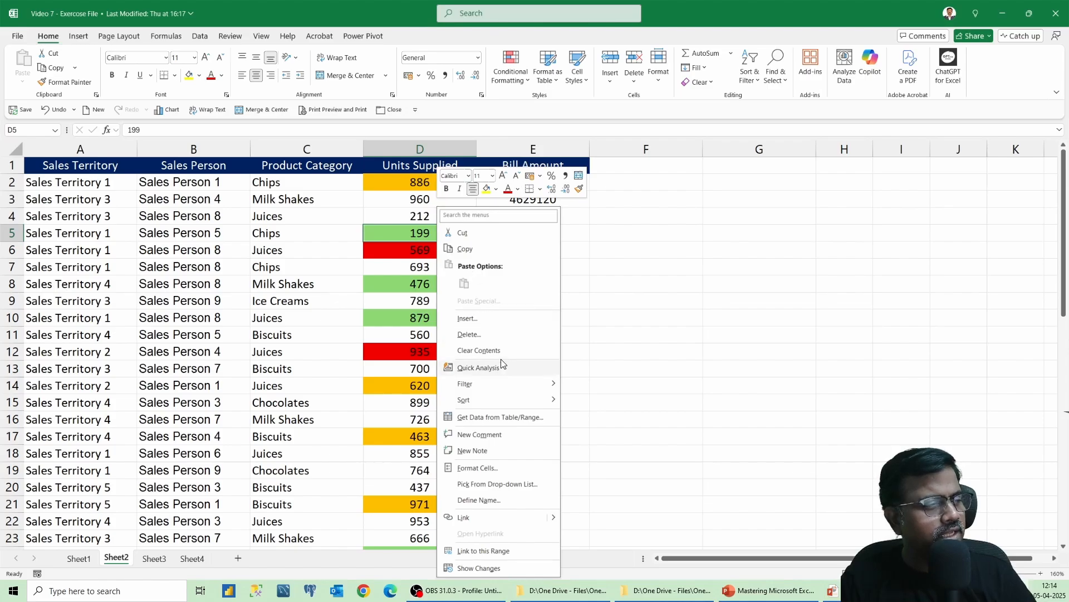
mouse_move(509, 399)
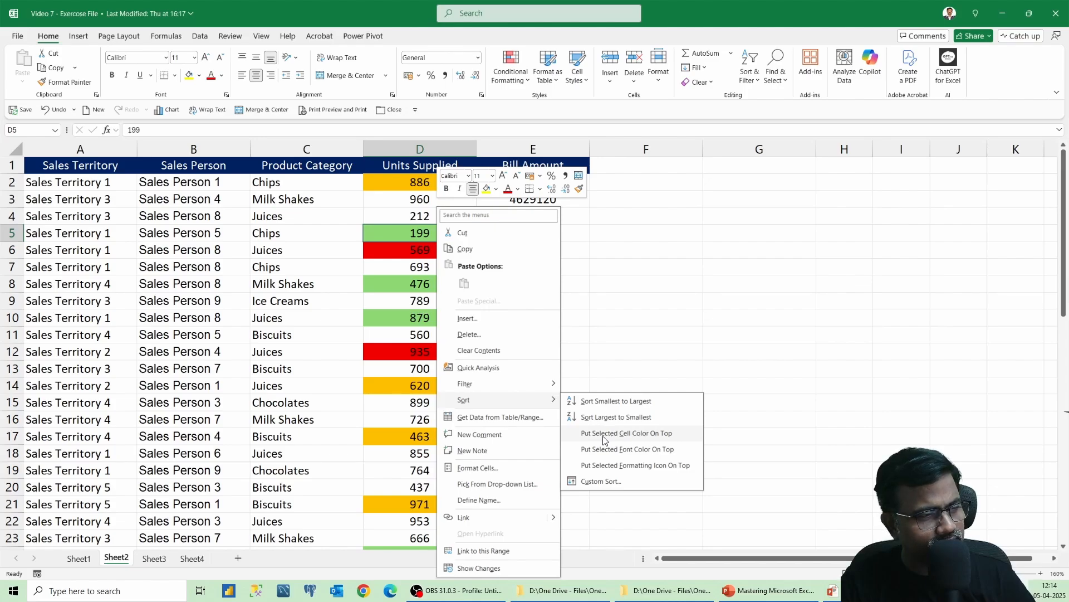
click(619, 439)
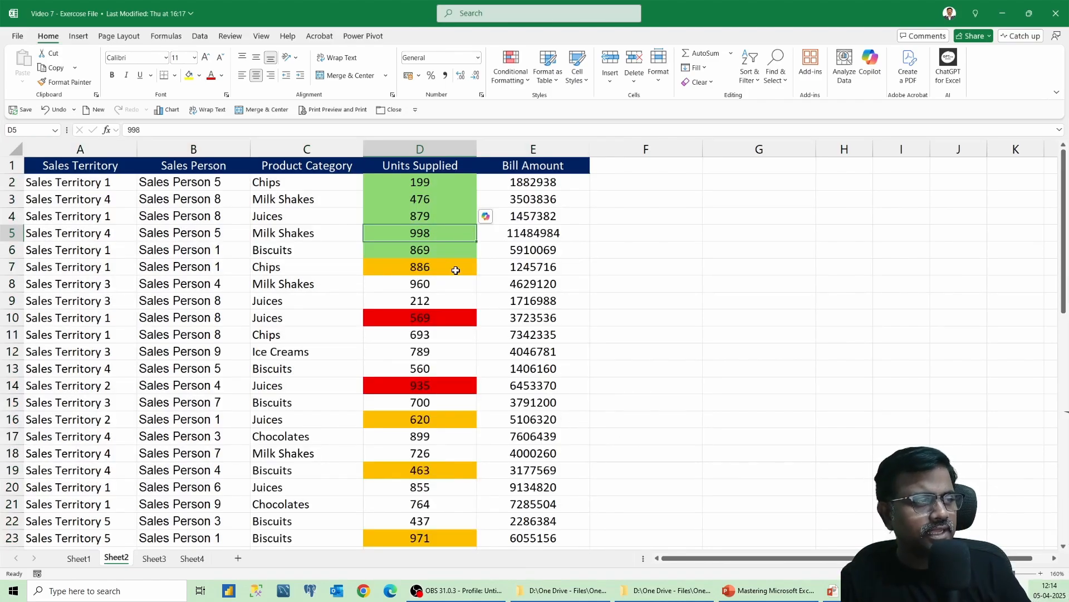
Sort the Units Supplied column so that the orange filled cells are on top
click(456, 270)
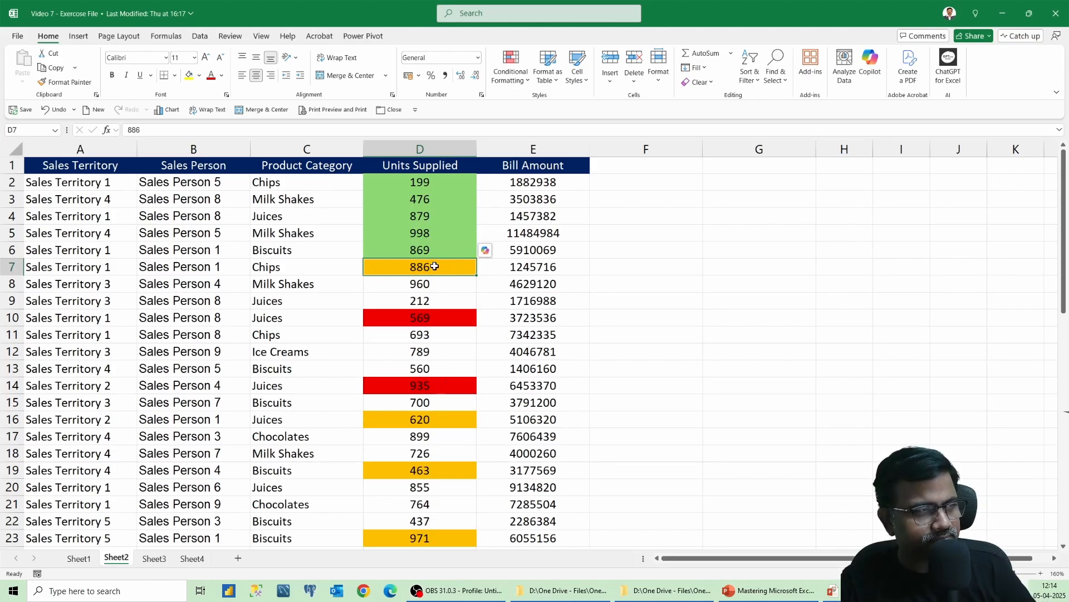
right_click(435, 266)
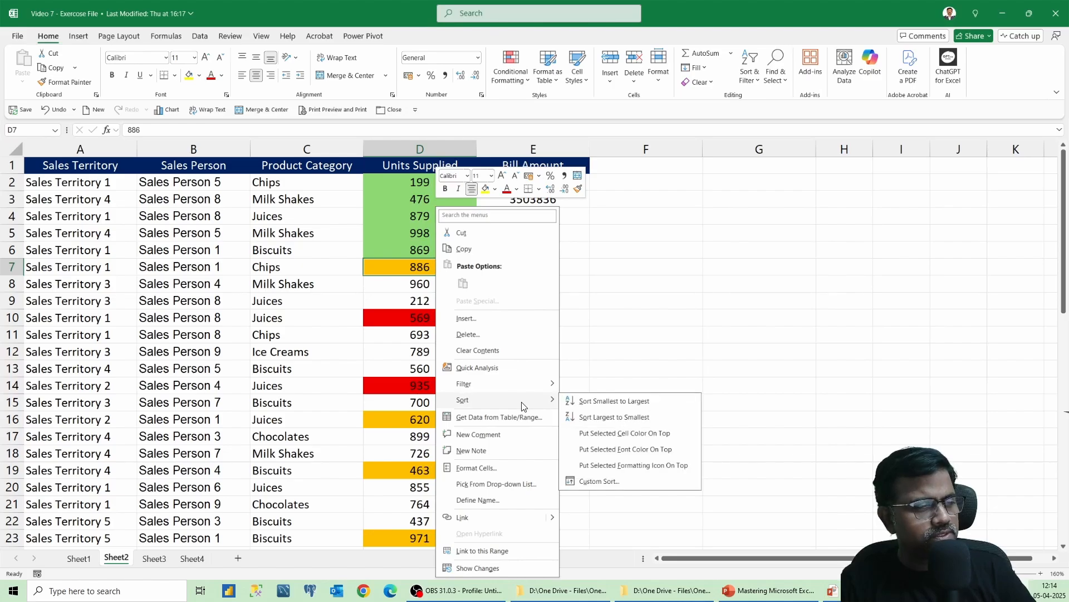
click(625, 435)
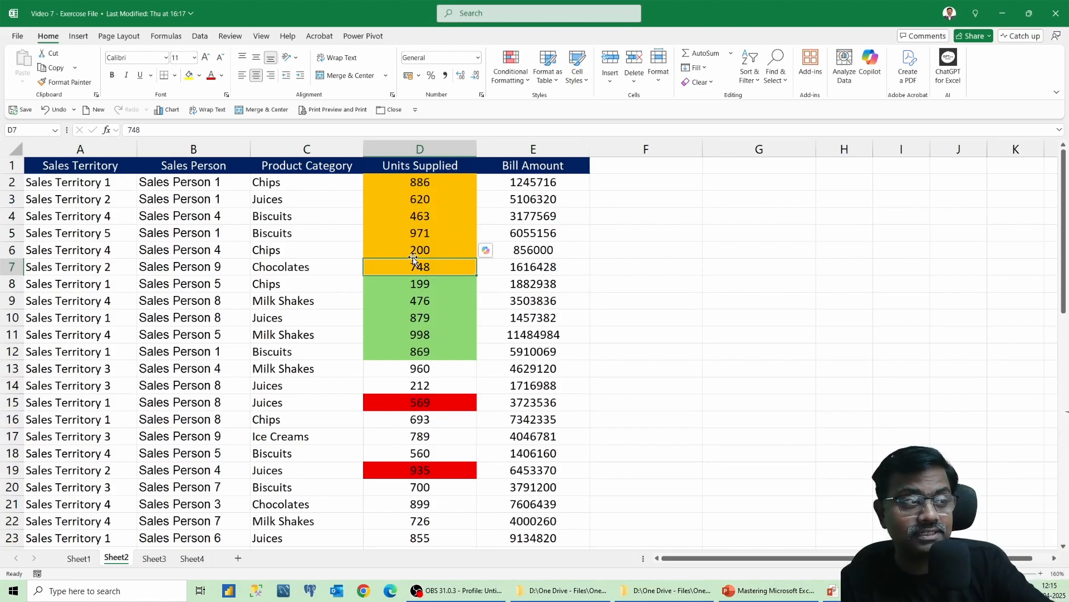
Sort the Units Supplied column so that the red filled cells are on top, and review the colour groups
click(450, 405)
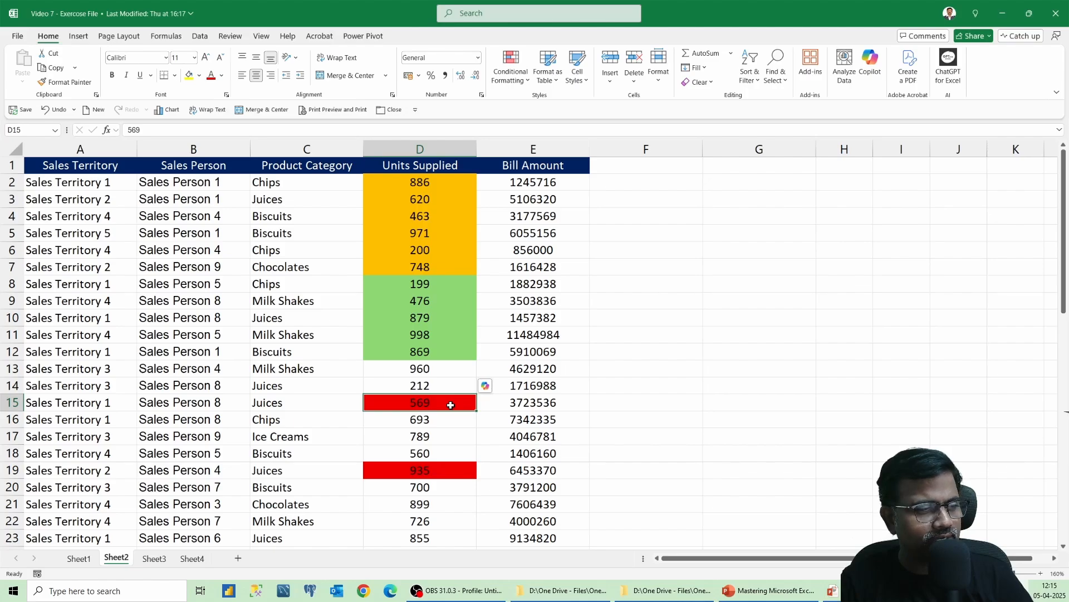
right_click(451, 405)
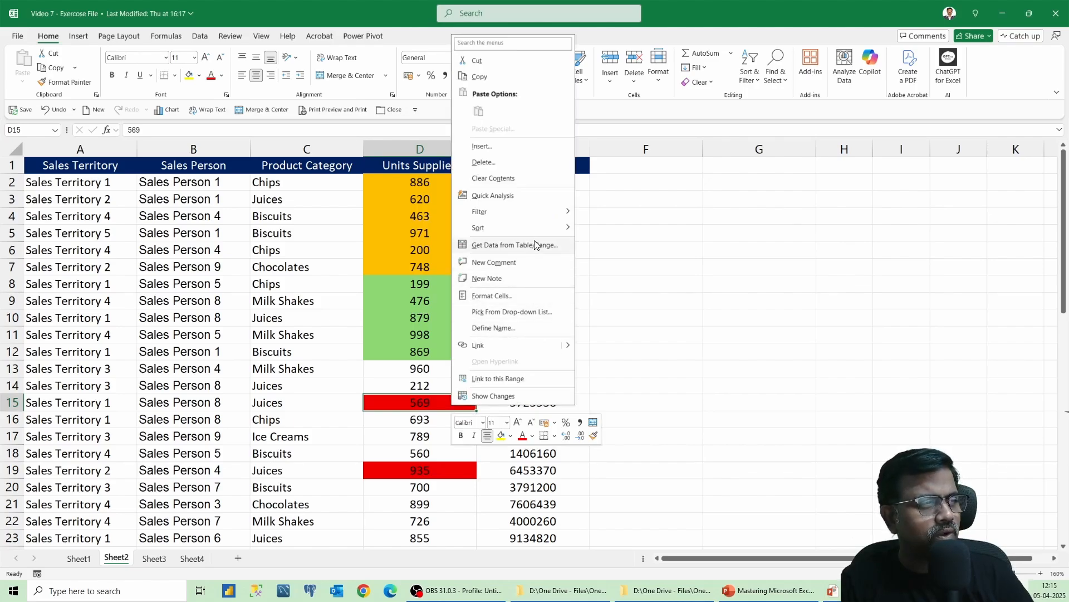
mouse_move(535, 225)
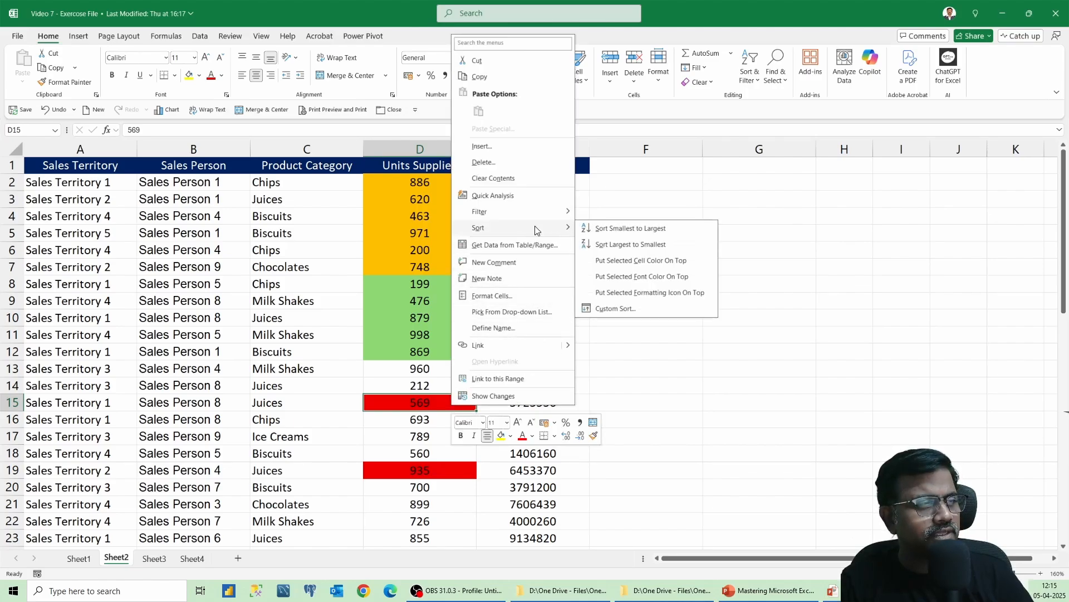
click(632, 267)
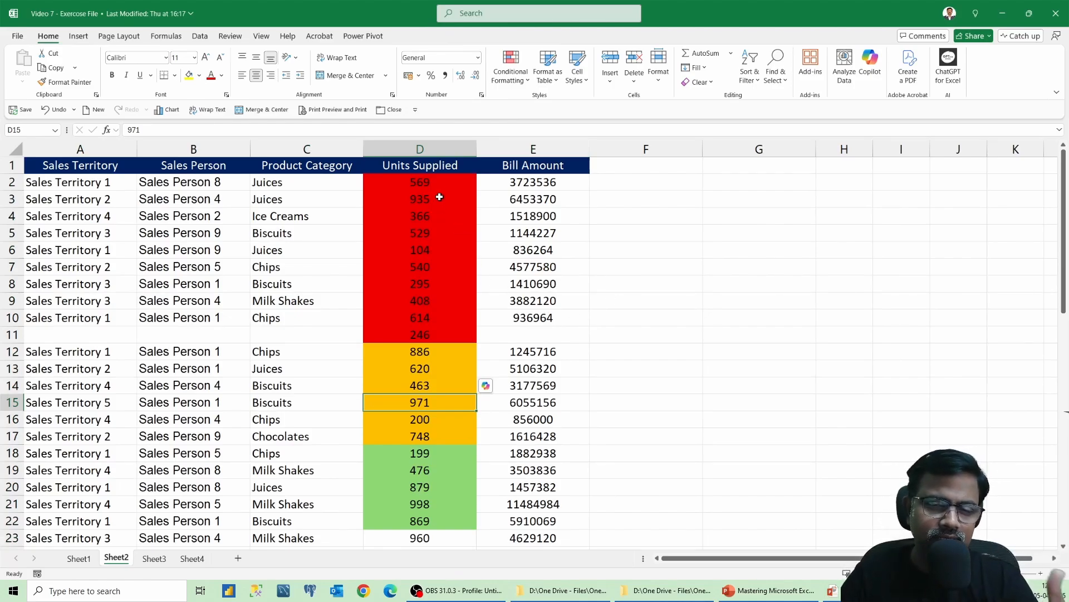
scroll(458, 478, down, 1)
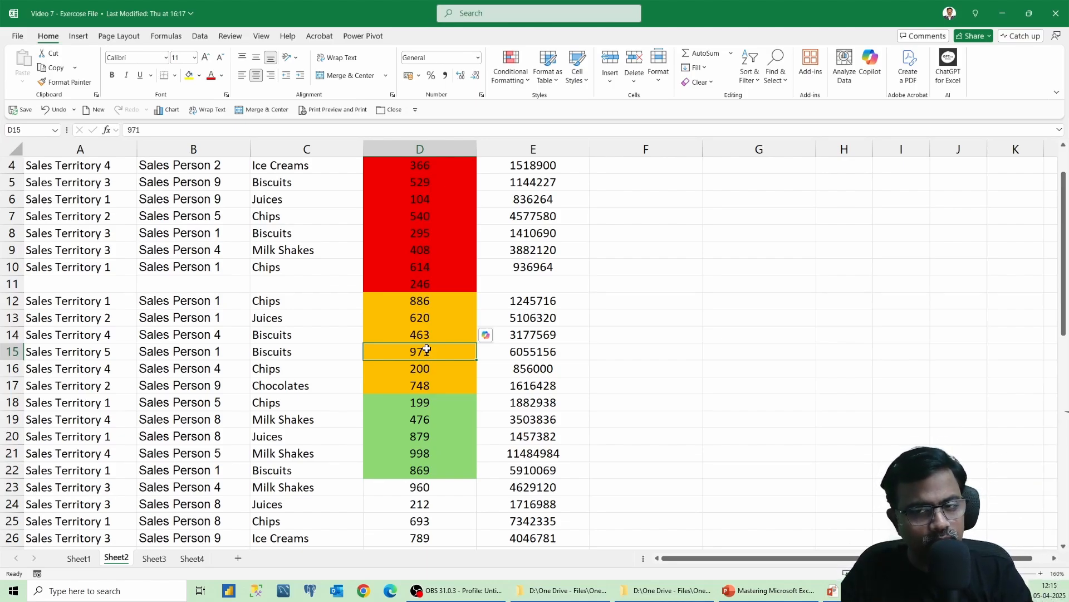
Undo the three cell colour sorts and return to the start of the data
key(ctrl+z)
key(ctrl+z)
key(ctrl+z)
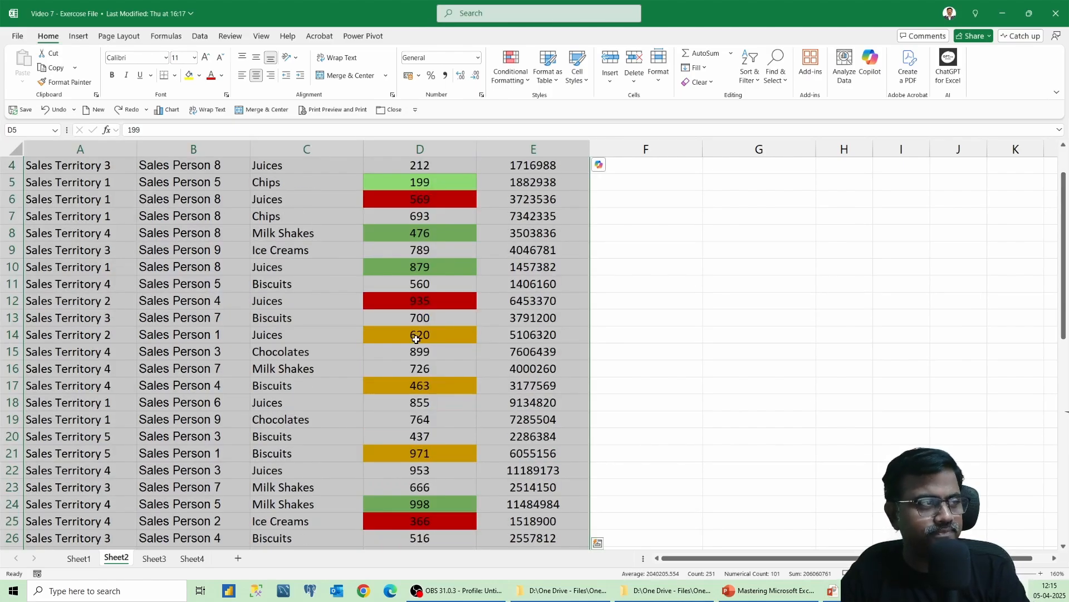
click(425, 315)
scroll(400, 315, up, 1)
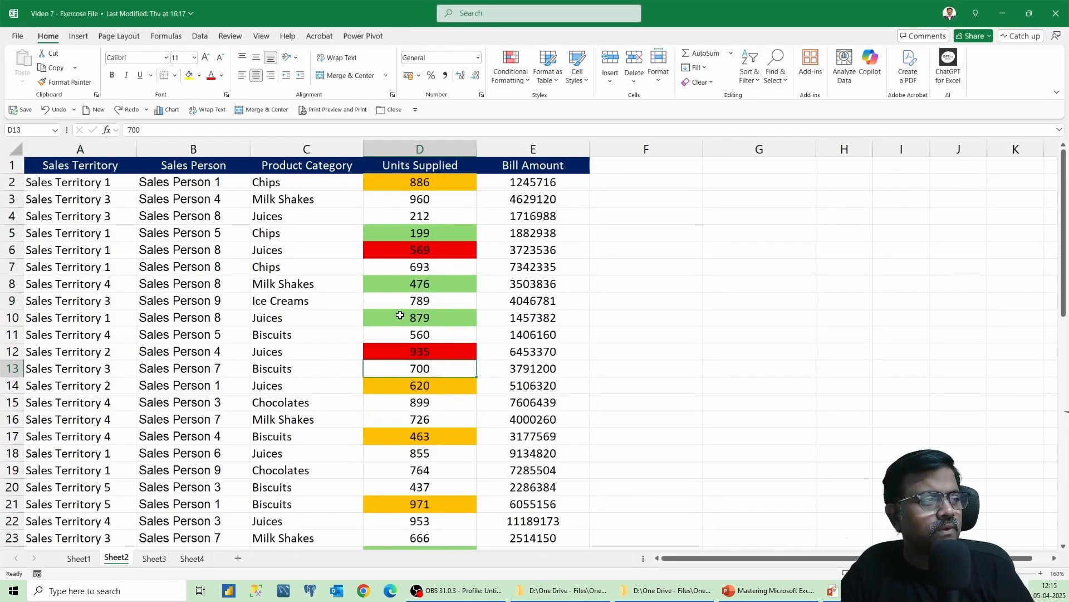
Start a custom sort of the data with a first level on Units Supplied by Cell Color, red on top
click(301, 223)
key(alt)
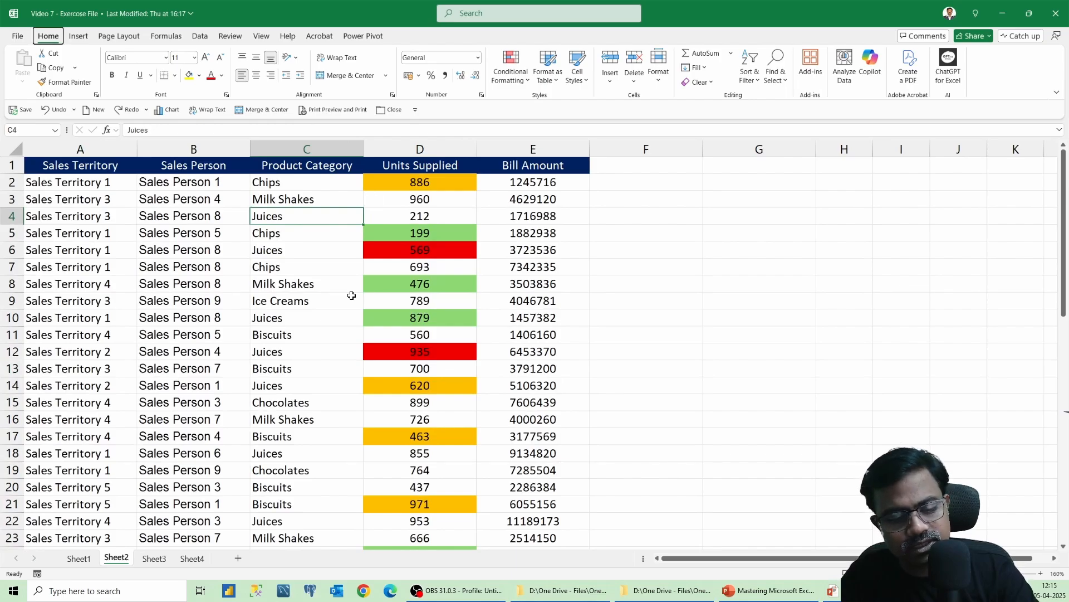
key(d)
key(s)
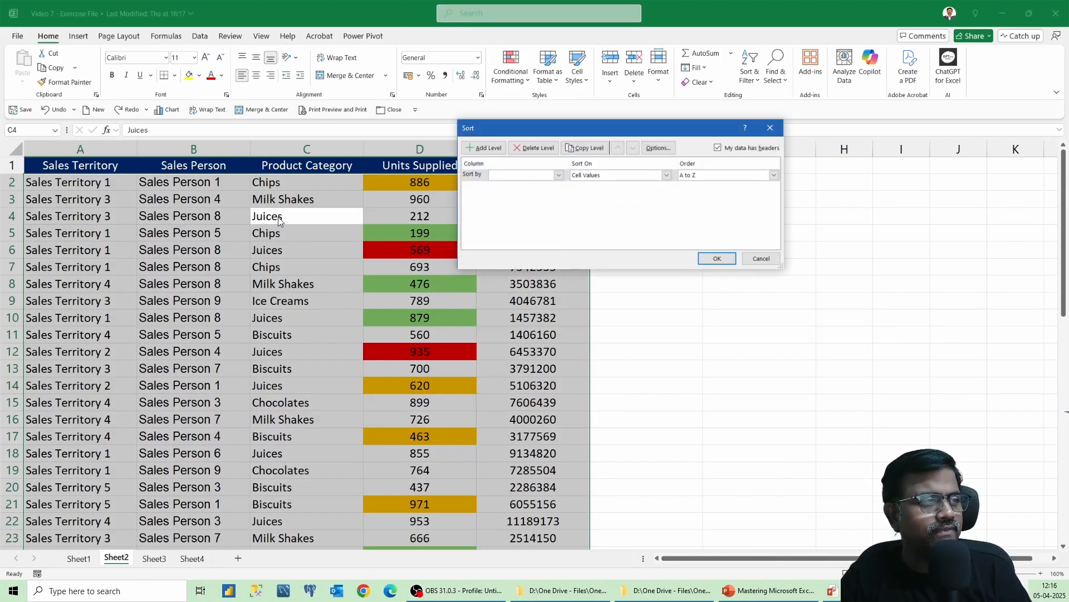
click(552, 176)
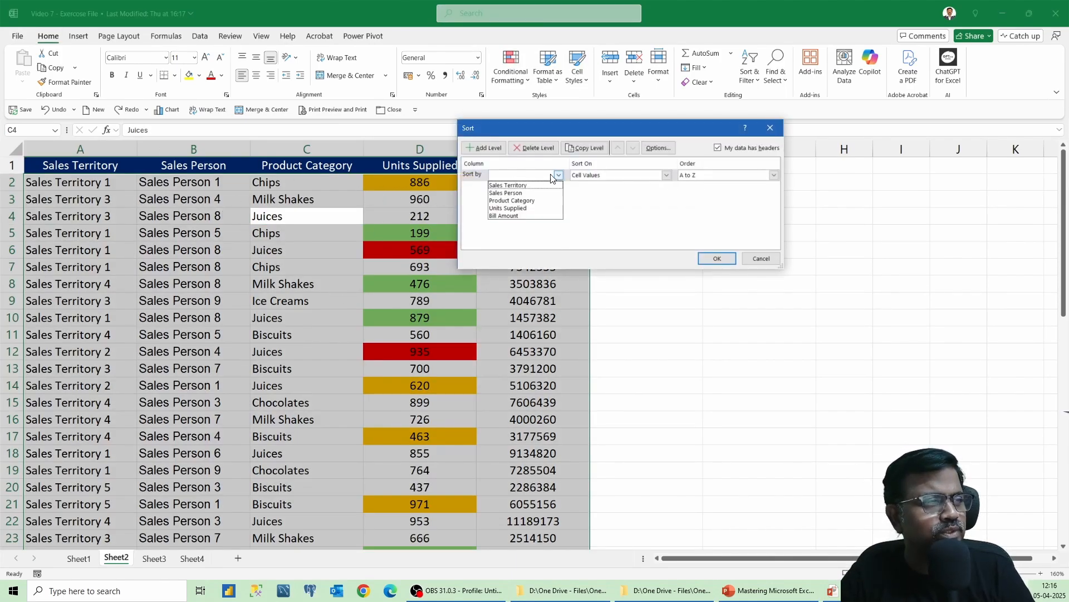
click(516, 209)
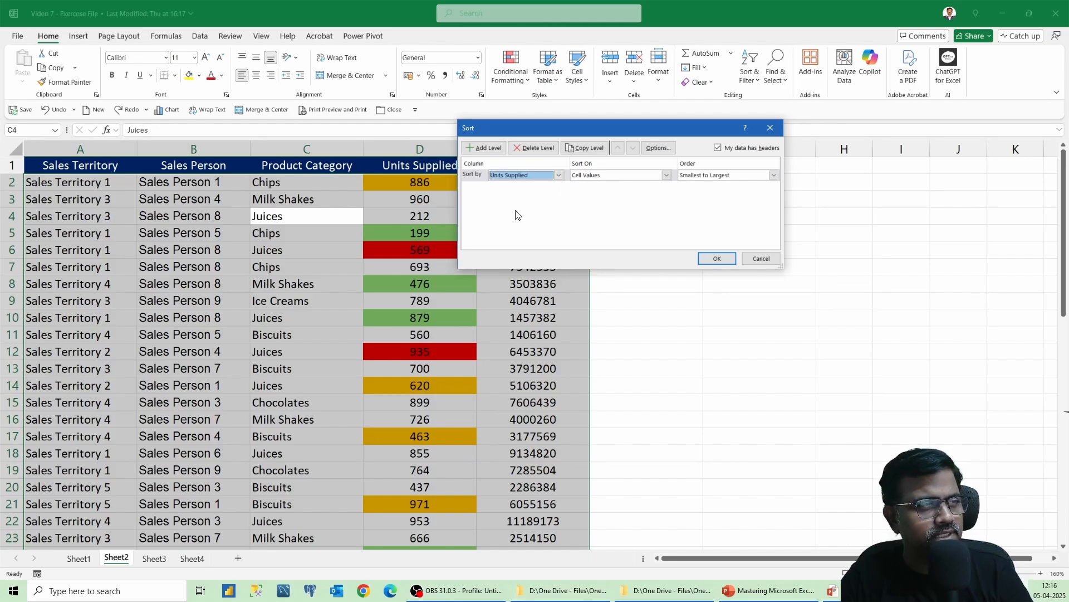
click(589, 177)
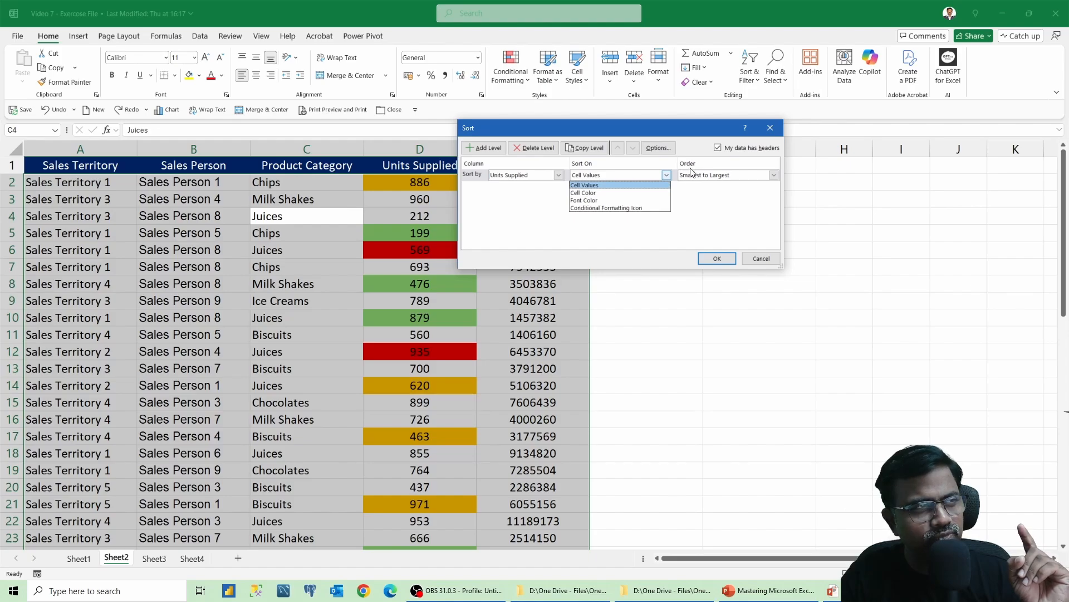
click(608, 195)
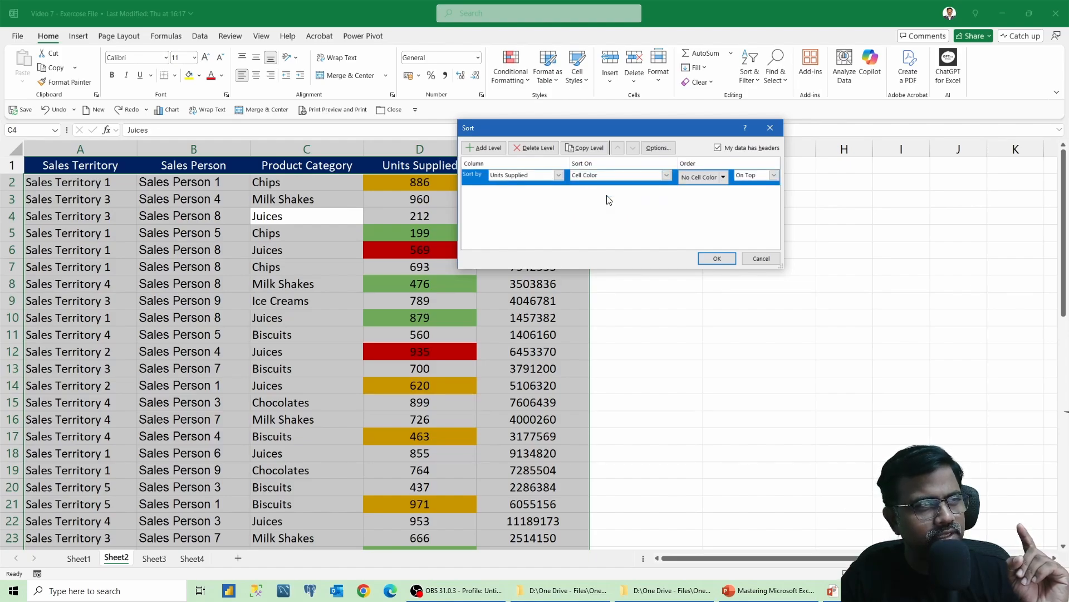
click(723, 178)
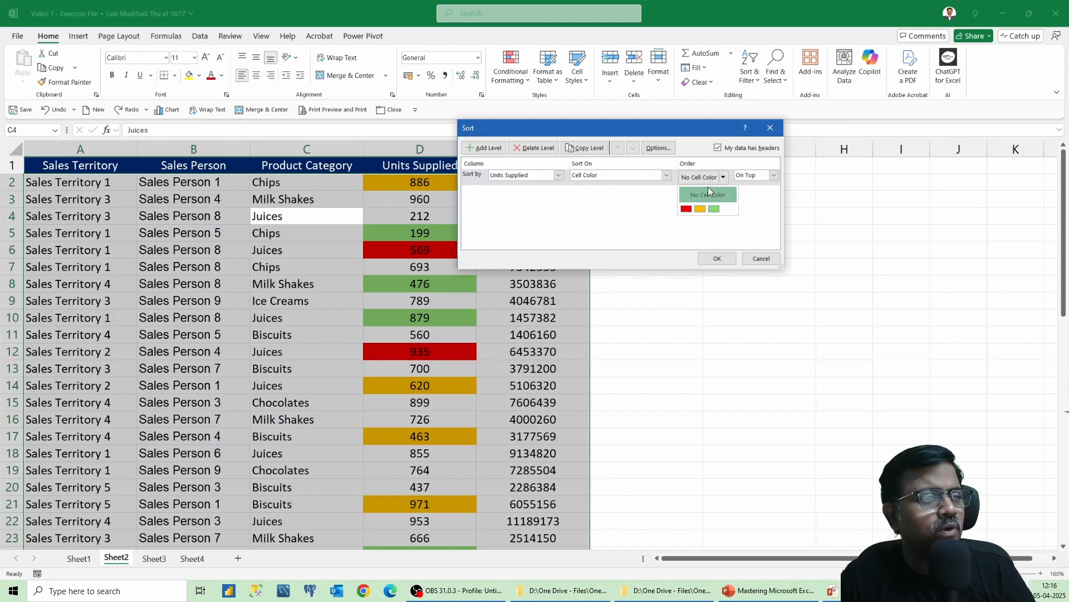
click(687, 210)
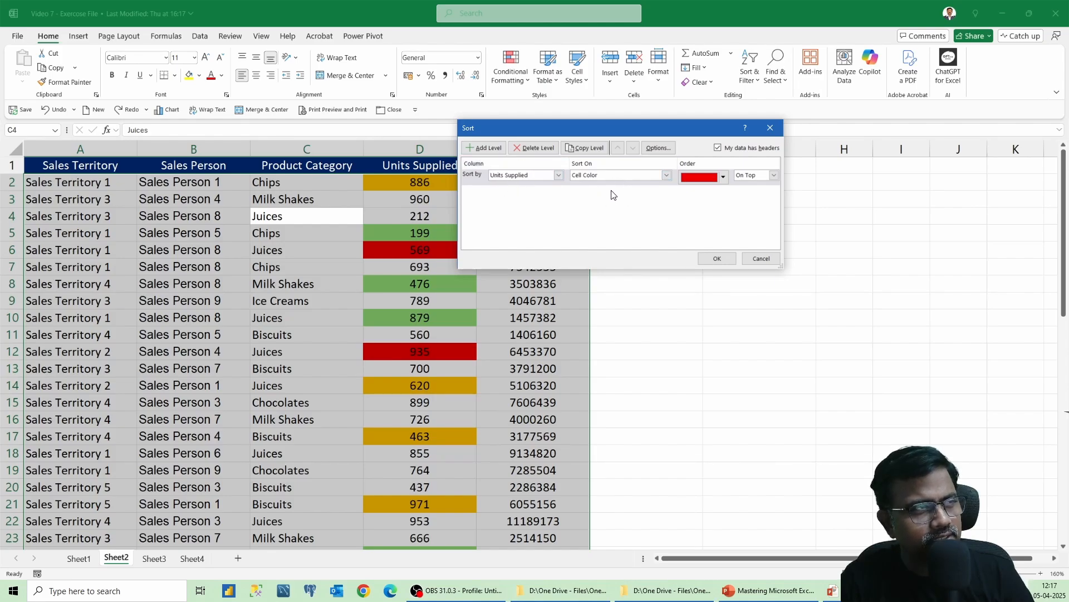
Add a second sort level on Units Supplied by Cell Color with orange on top, and delete that level again
click(497, 148)
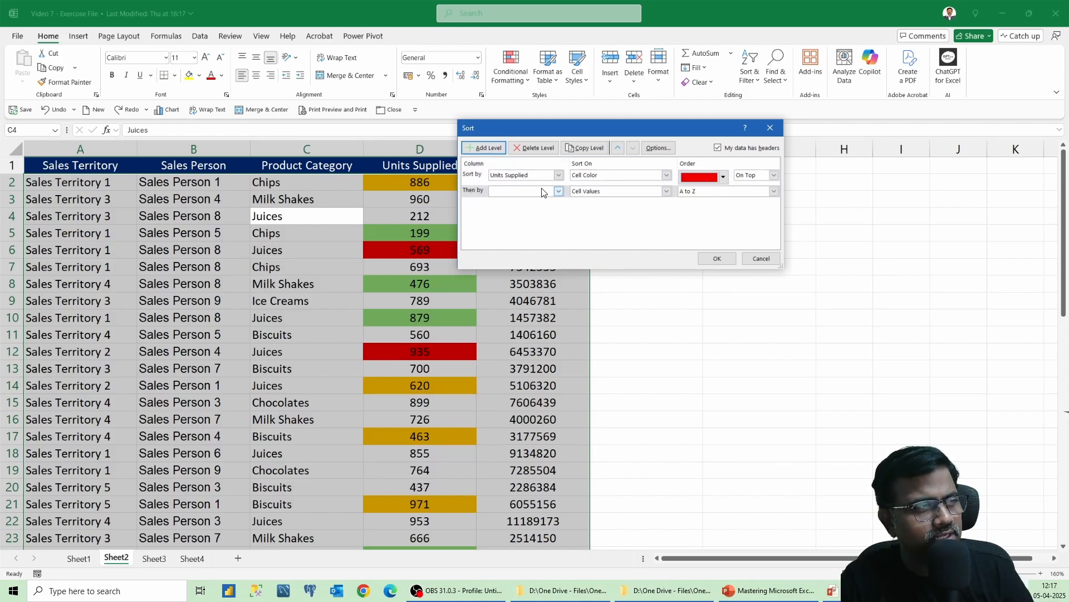
click(546, 191)
click(512, 225)
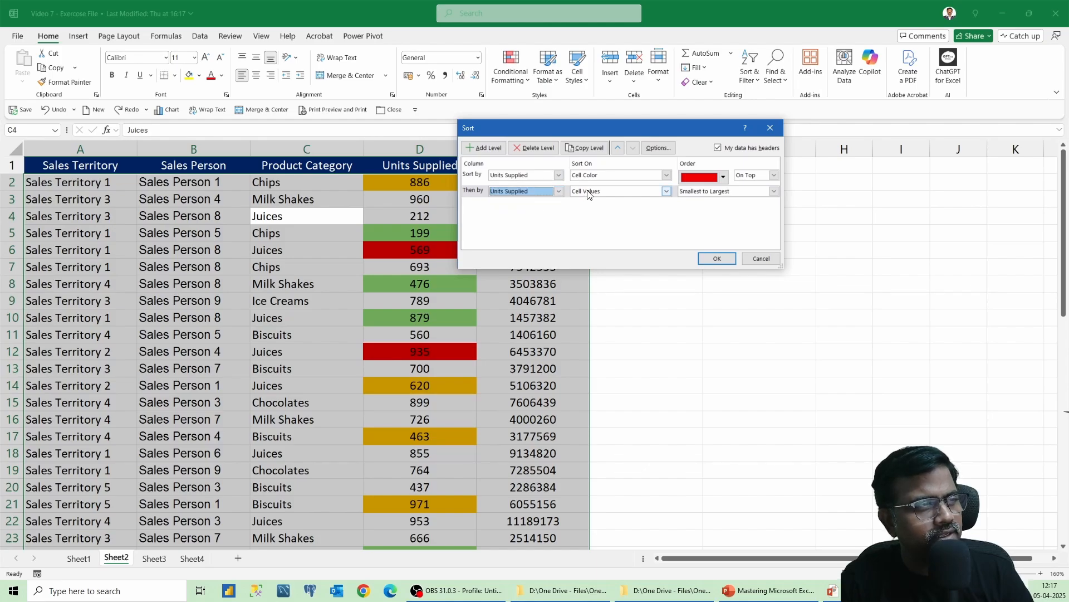
click(592, 191)
click(589, 209)
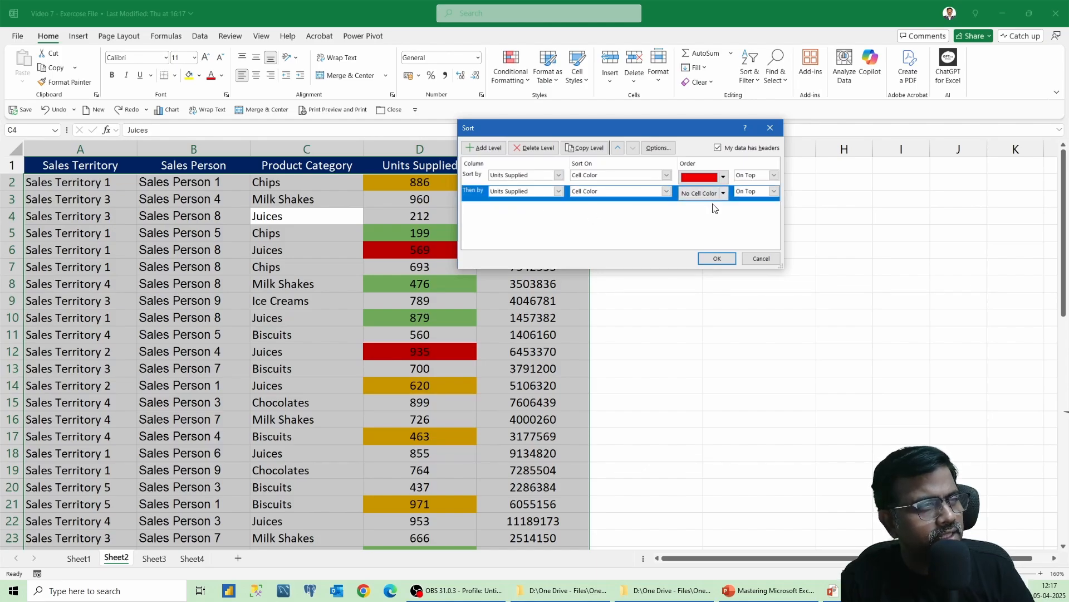
click(722, 193)
click(700, 225)
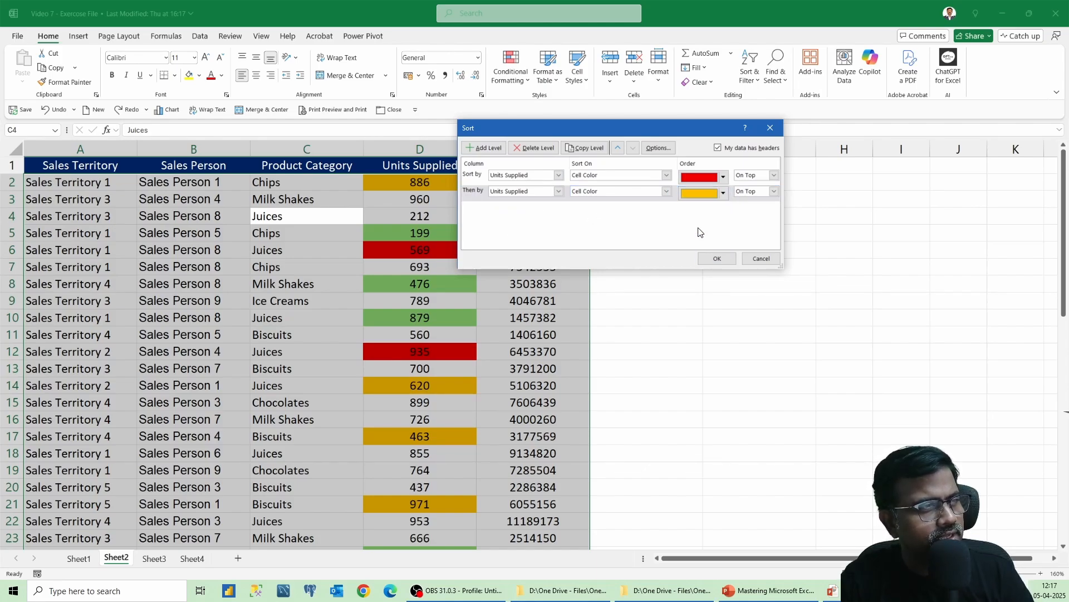
click(534, 150)
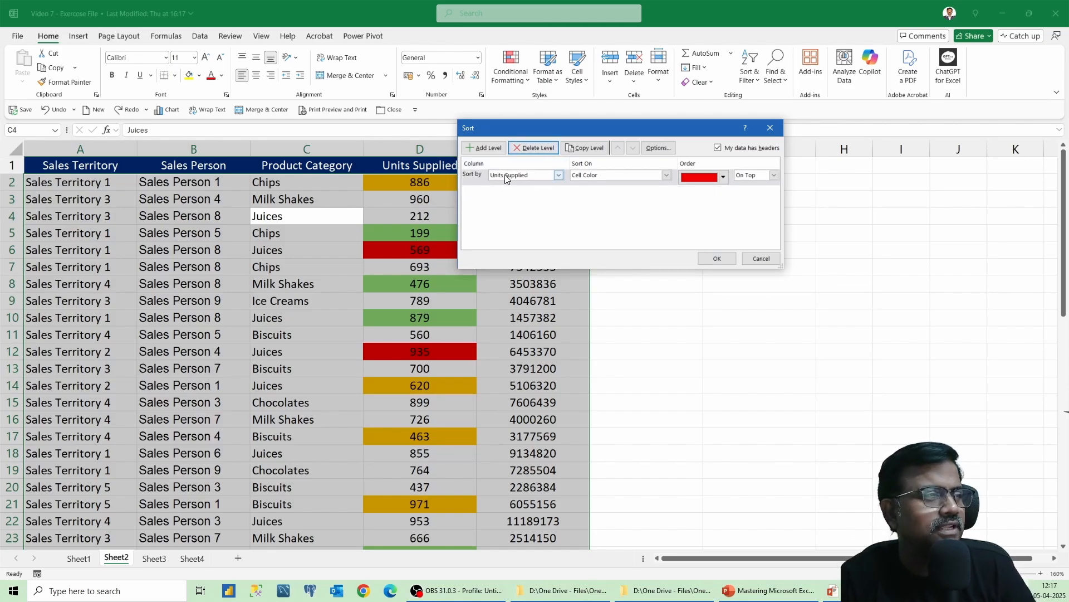
Copy the red sort level and set the copy's cell colour to orange, on top
click(586, 149)
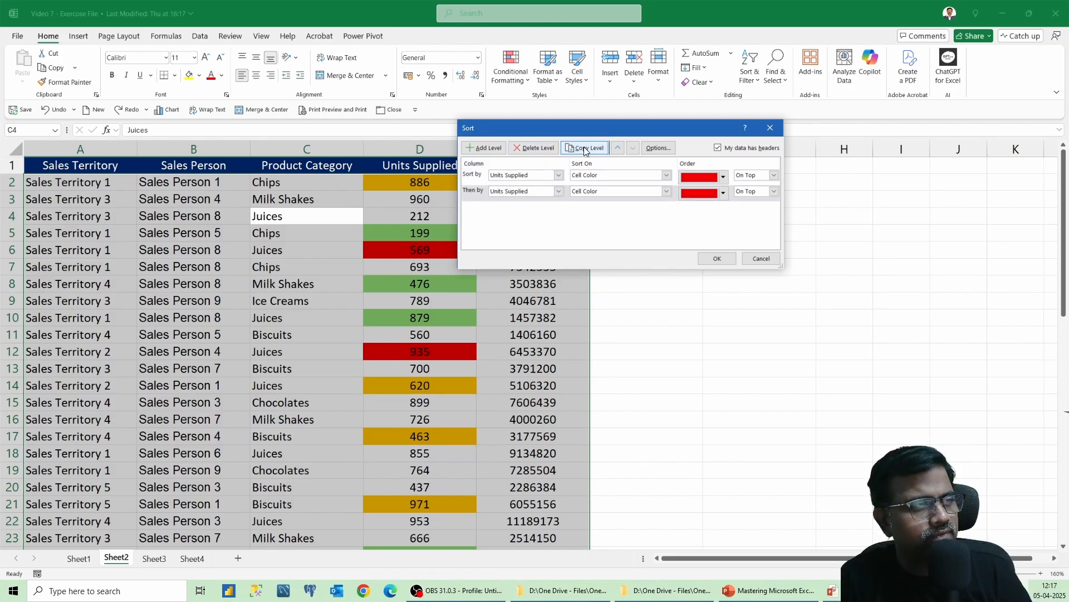
click(724, 195)
click(724, 193)
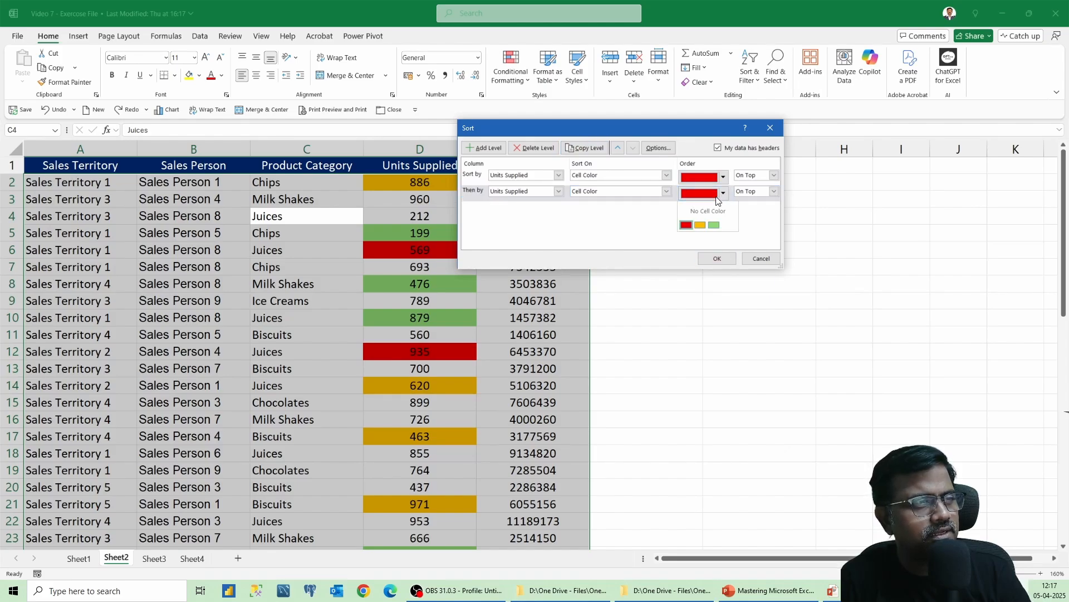
click(700, 225)
Copy the orange sort level, set the copy's cell colour to green, on top, and apply the three-level colour sort
click(586, 148)
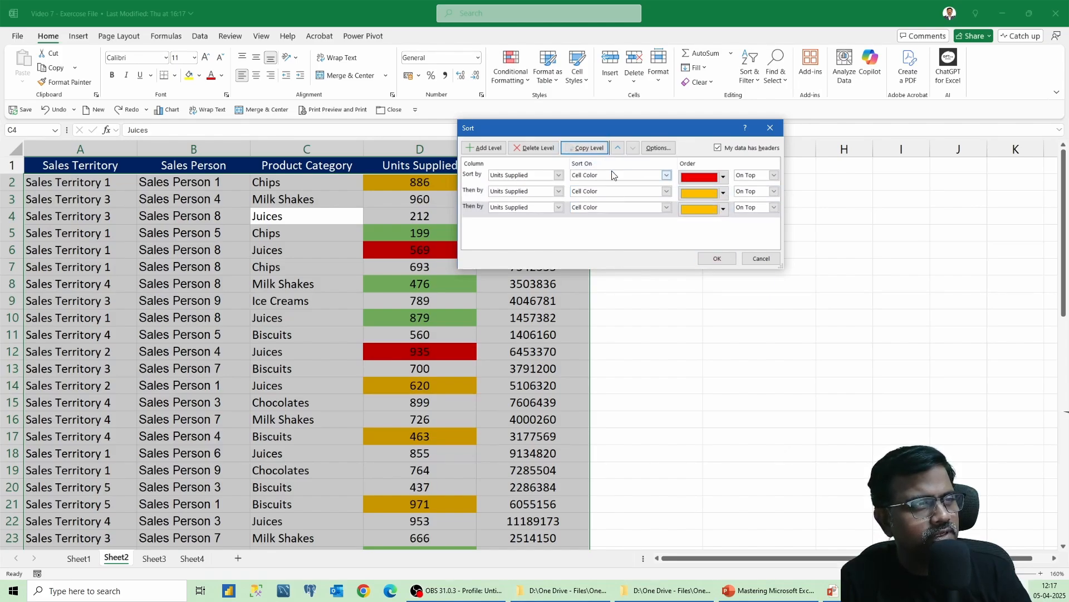
click(723, 209)
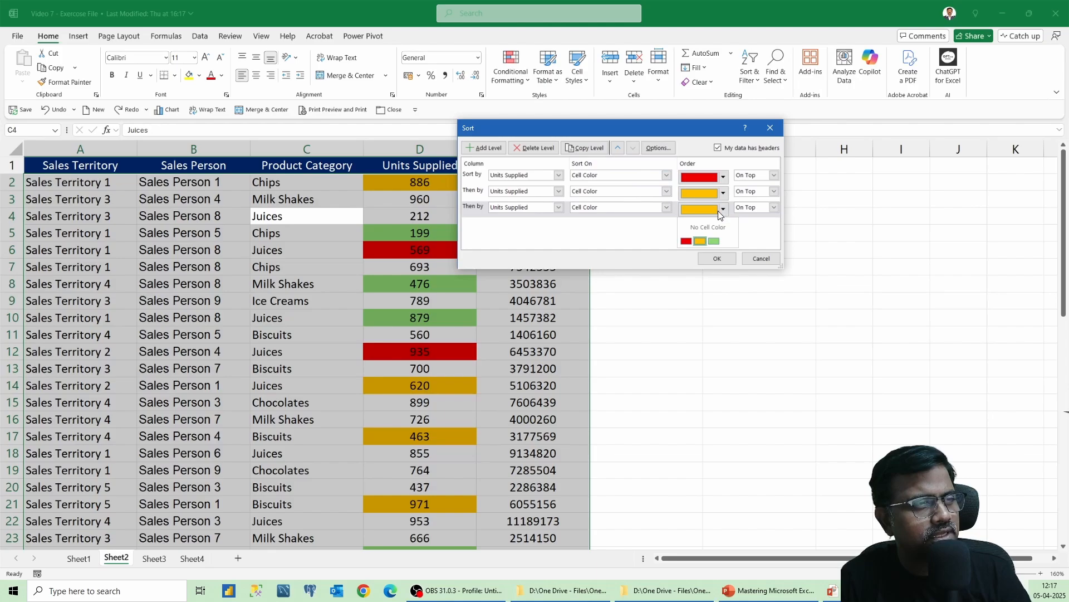
click(714, 242)
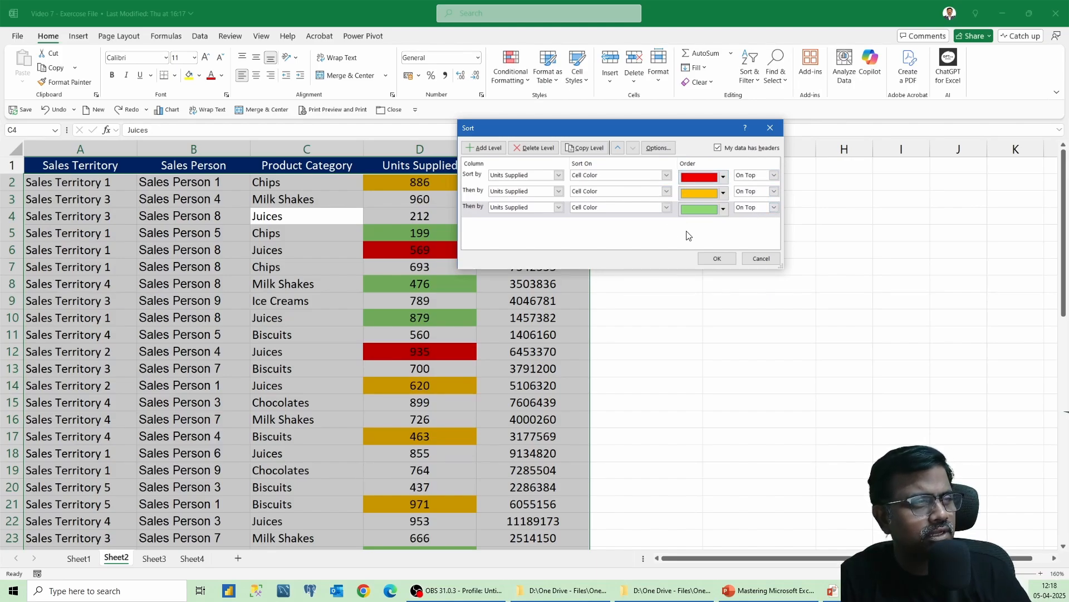
click(715, 259)
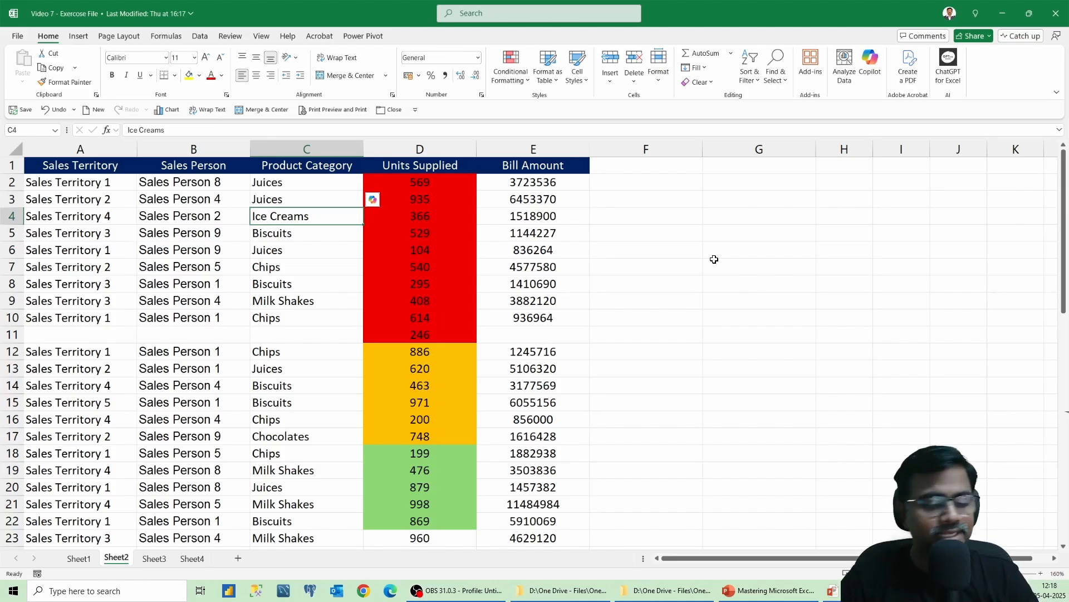
Reopen the custom sort settings, view the Sort On choices for the first Units Supplied level, and close them without changes
key(alt+a)
key(s)
key(s)
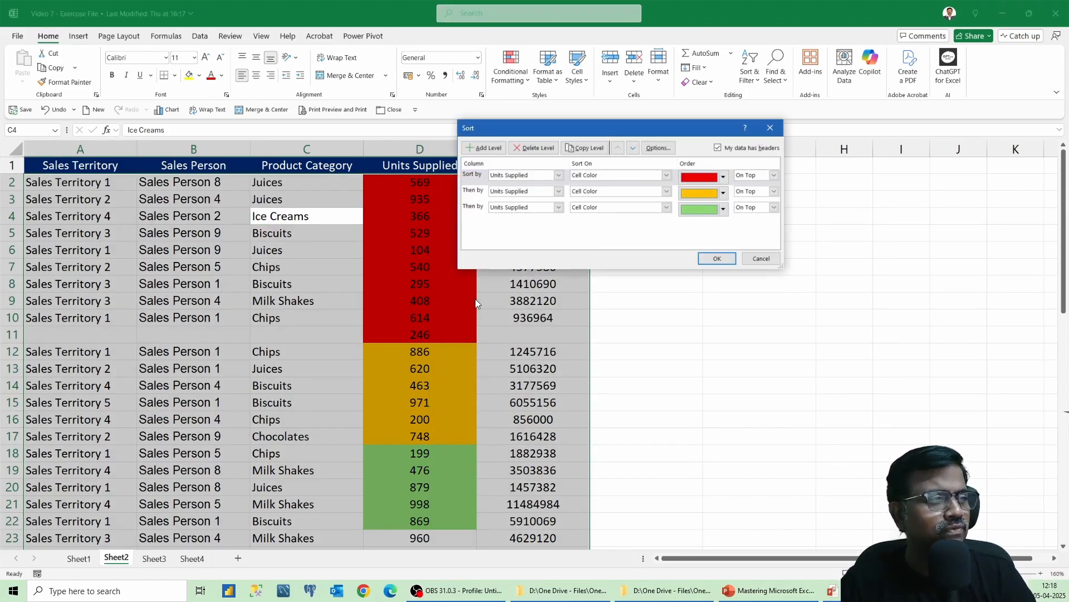
click(625, 176)
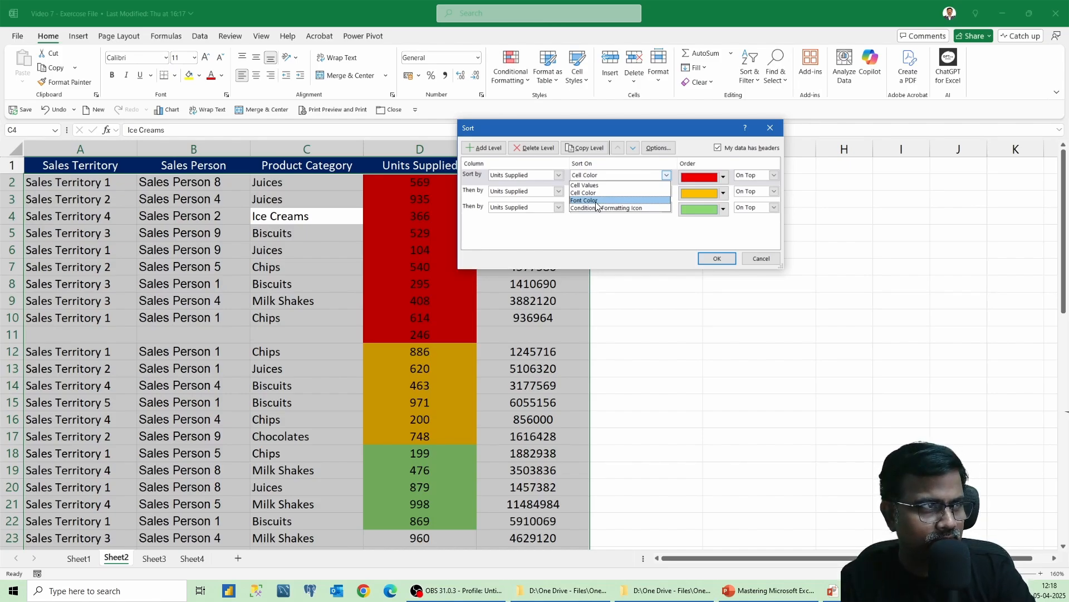
key(Escape)
key(Escape)
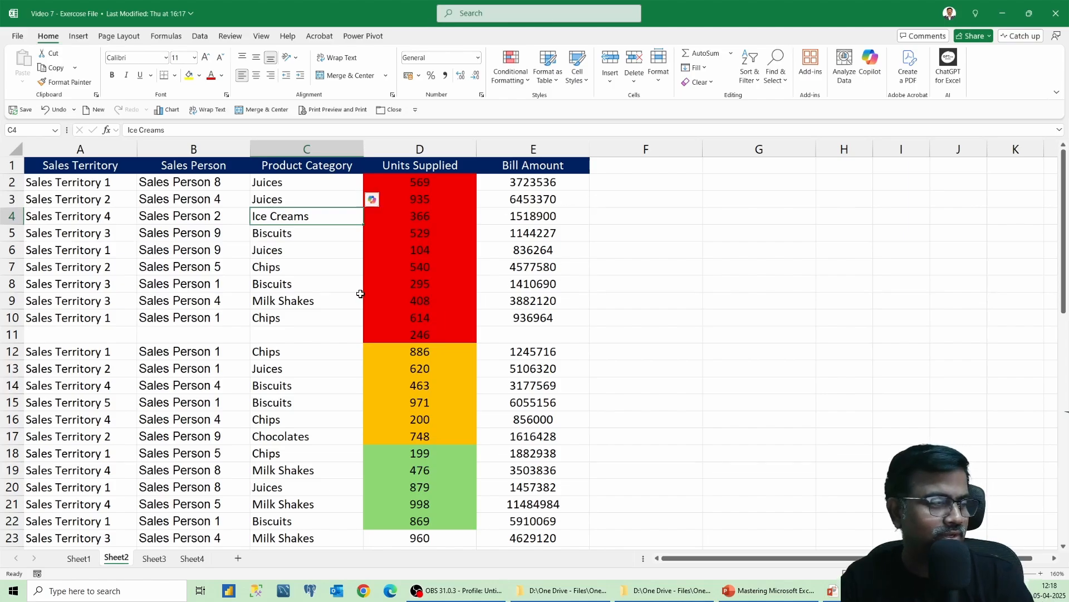
Switch to Sheet3 and check which sort options are offered for the Product Category column
click(154, 559)
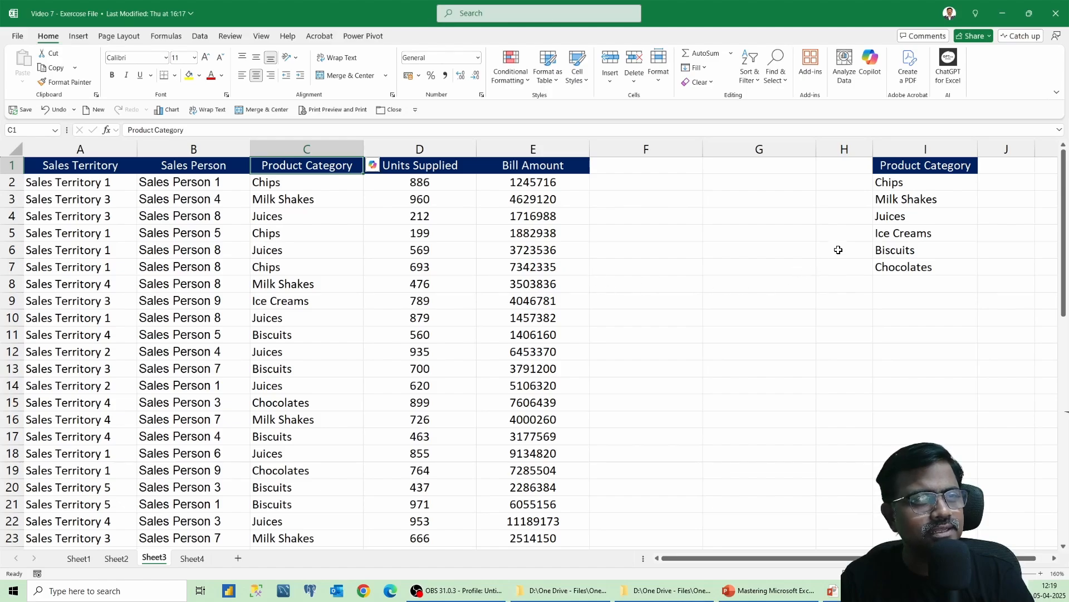
drag(290, 182, 300, 285)
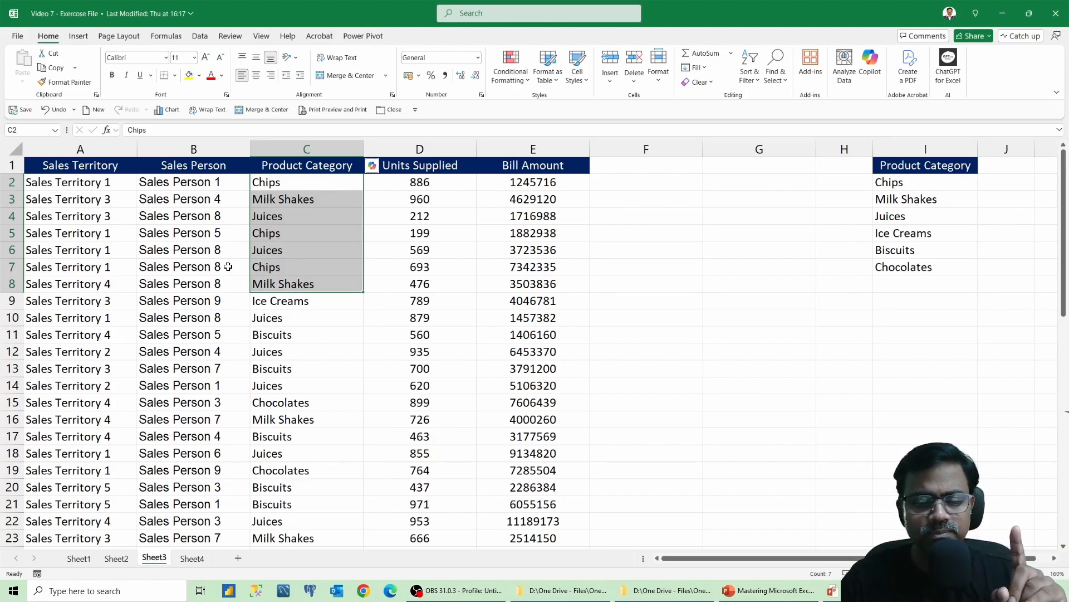
click(305, 198)
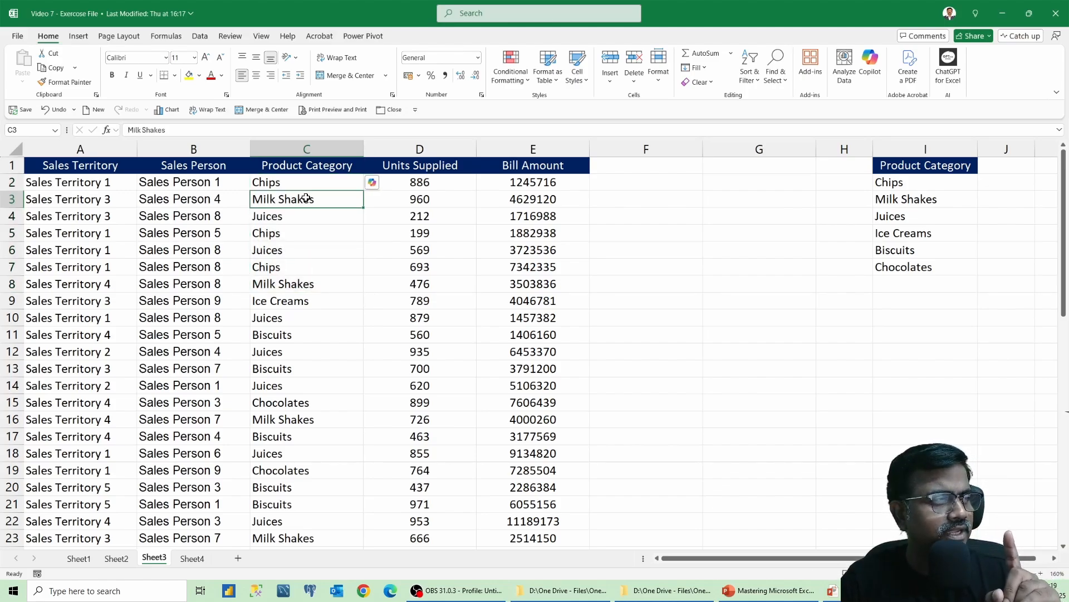
right_click(306, 198)
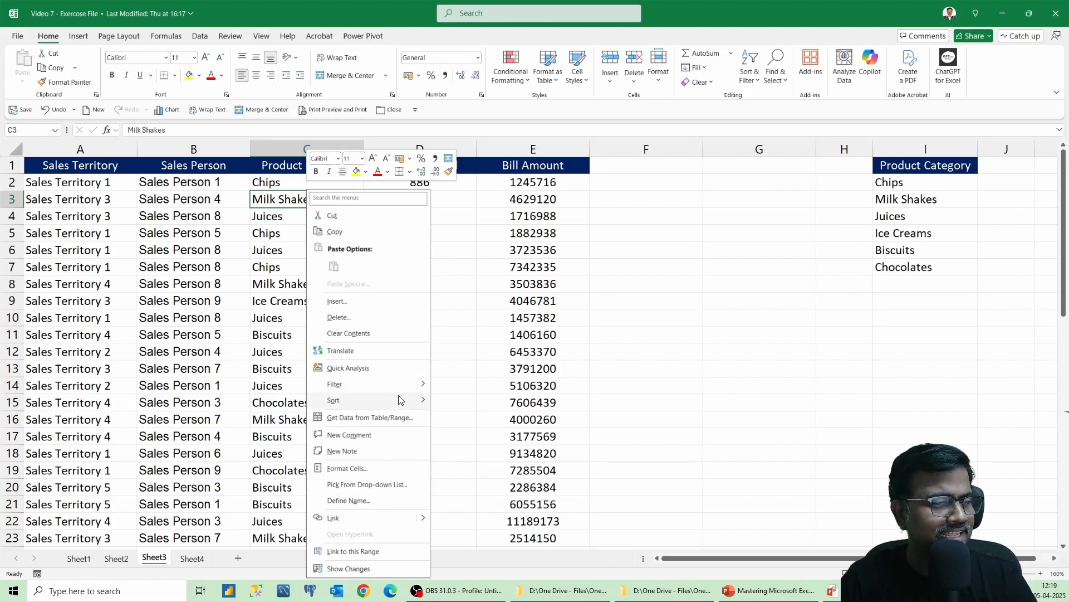
mouse_move(399, 400)
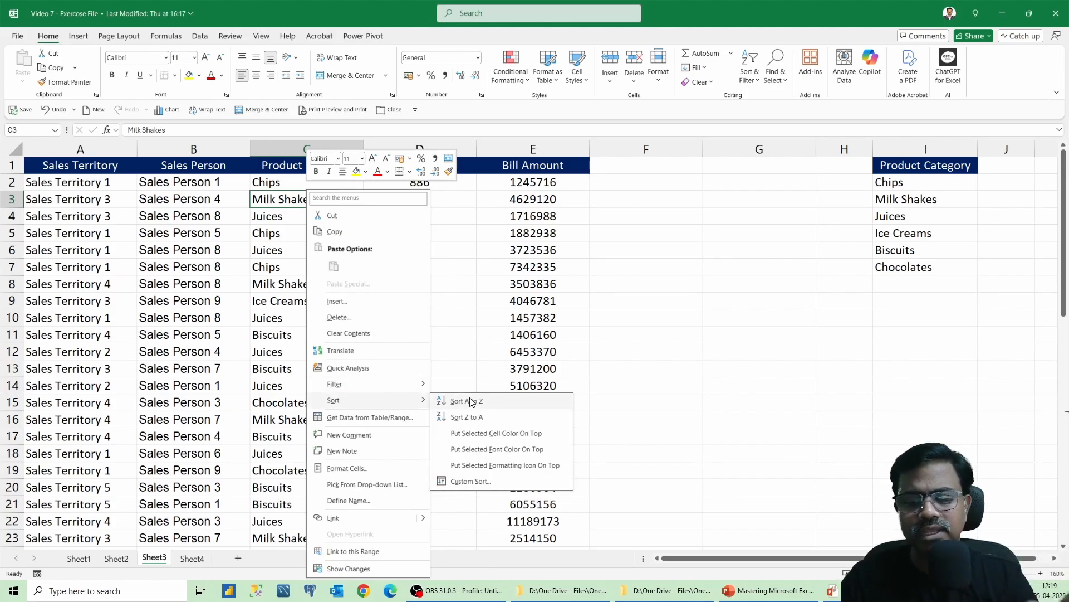
key(Escape)
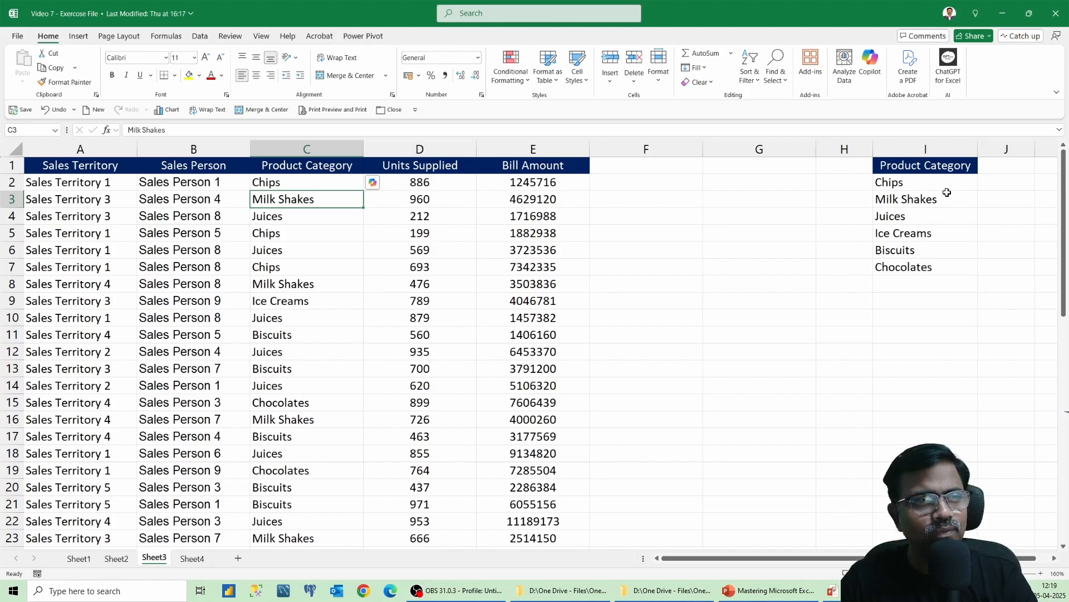
Select the preferred category order in I2:I7 and open the custom lists editor from the advanced program options
drag(922, 186, 928, 261)
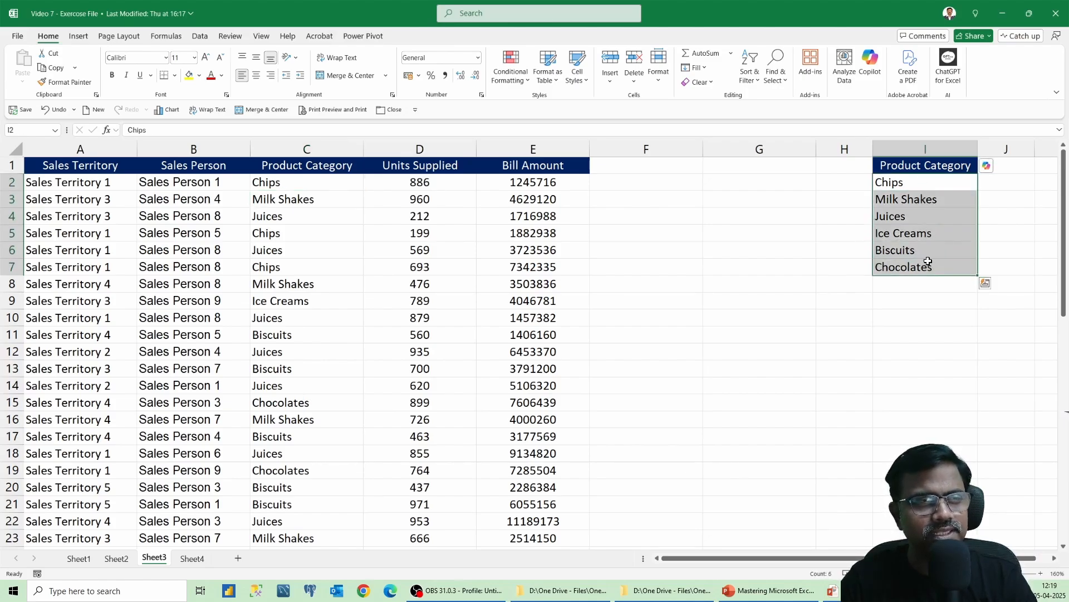
drag(907, 184, 911, 259)
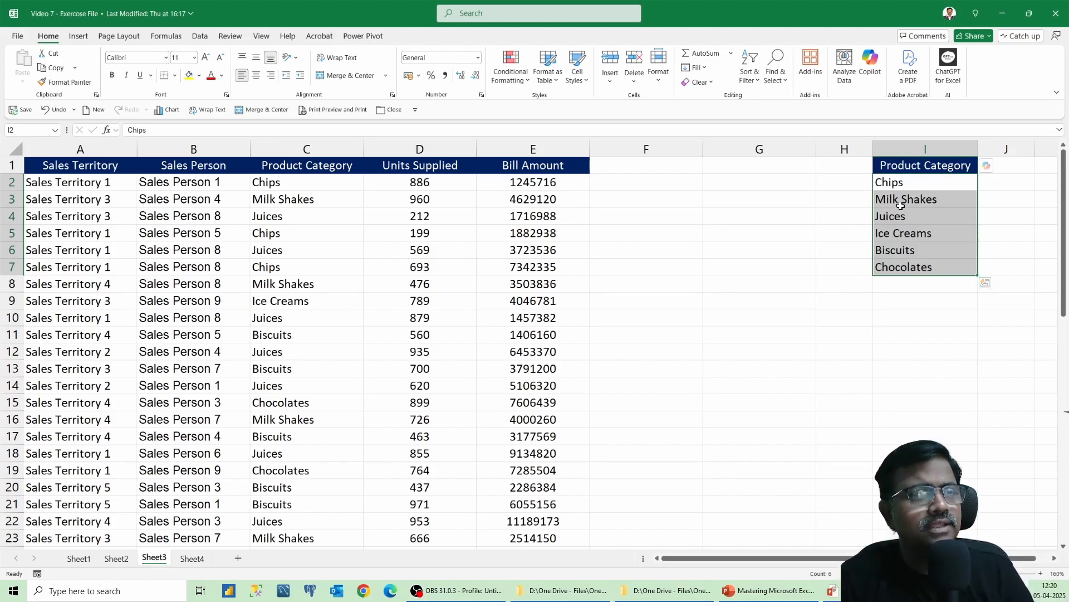
drag(905, 187, 908, 265)
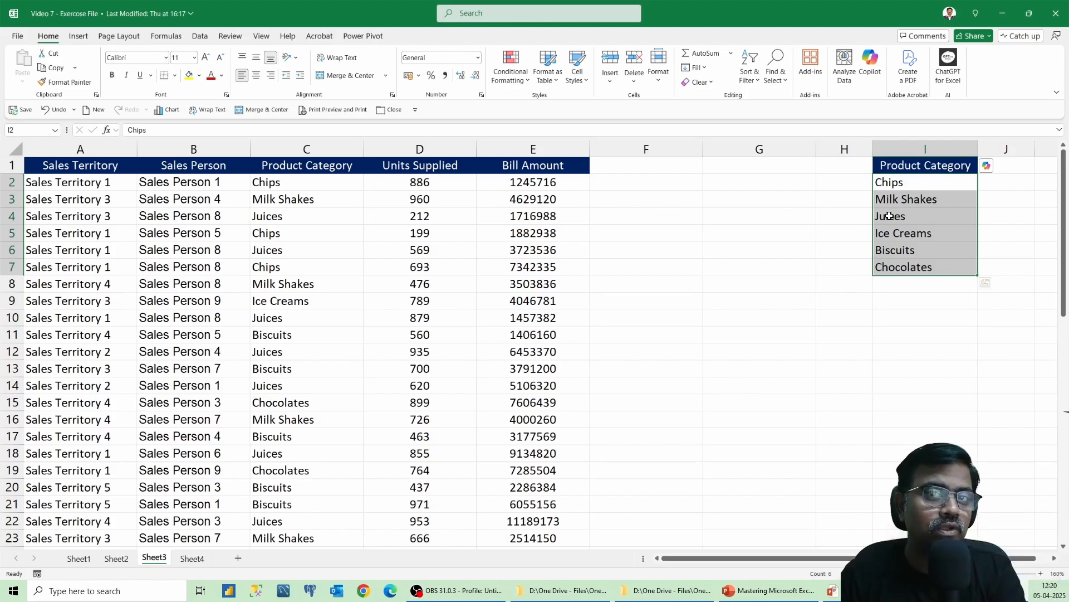
click(849, 216)
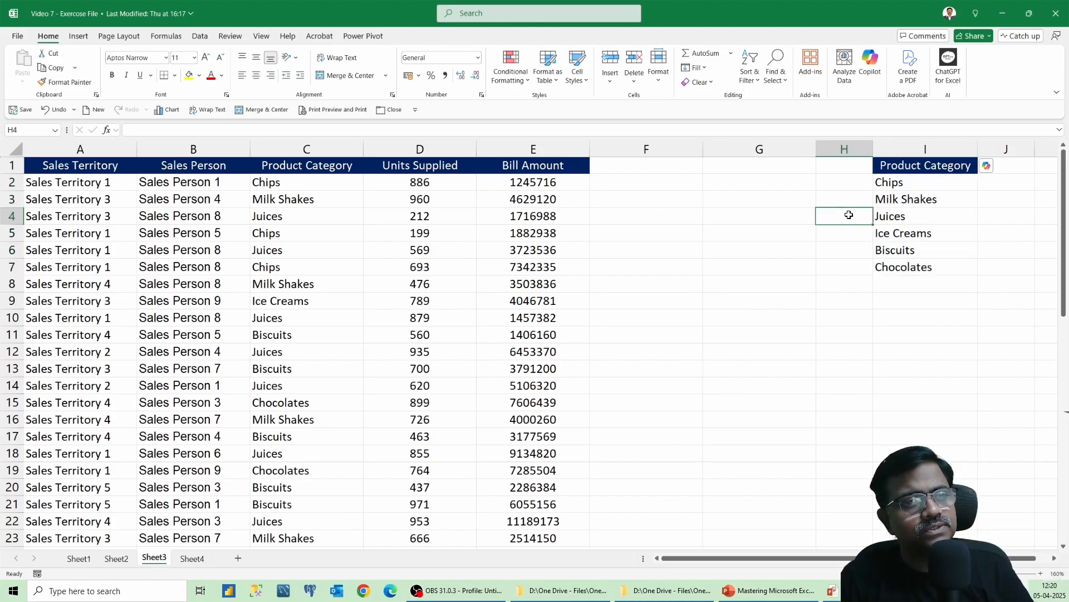
click(924, 183)
drag(924, 183, 932, 271)
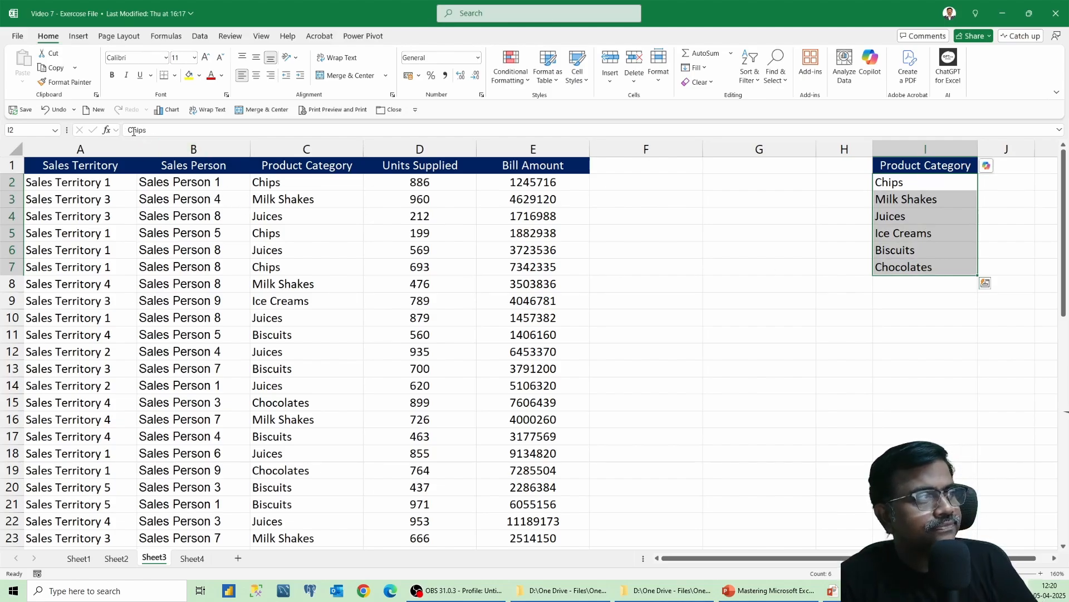
click(17, 37)
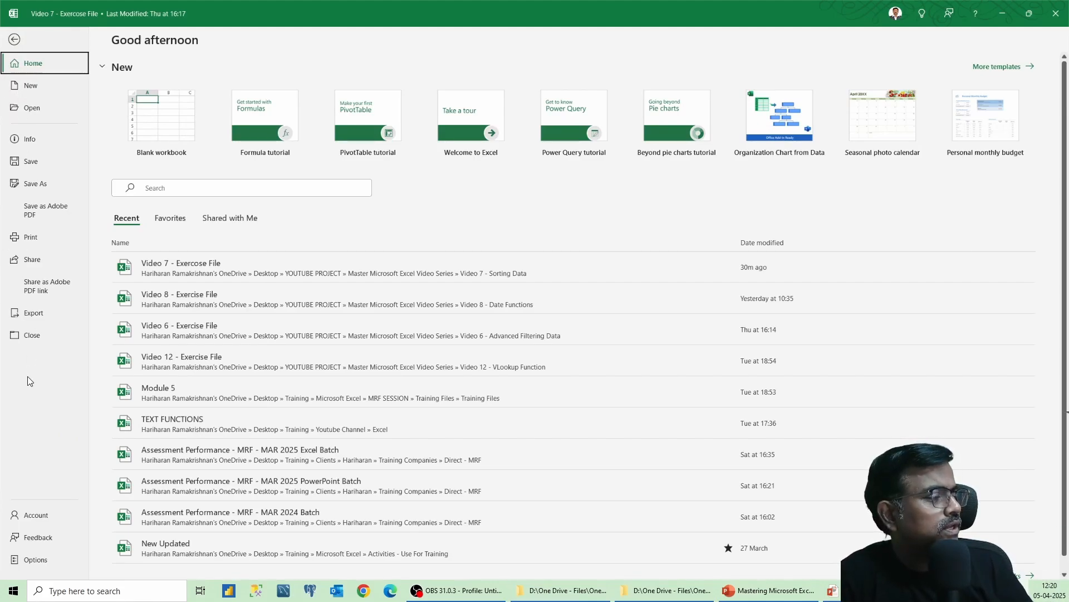
click(34, 560)
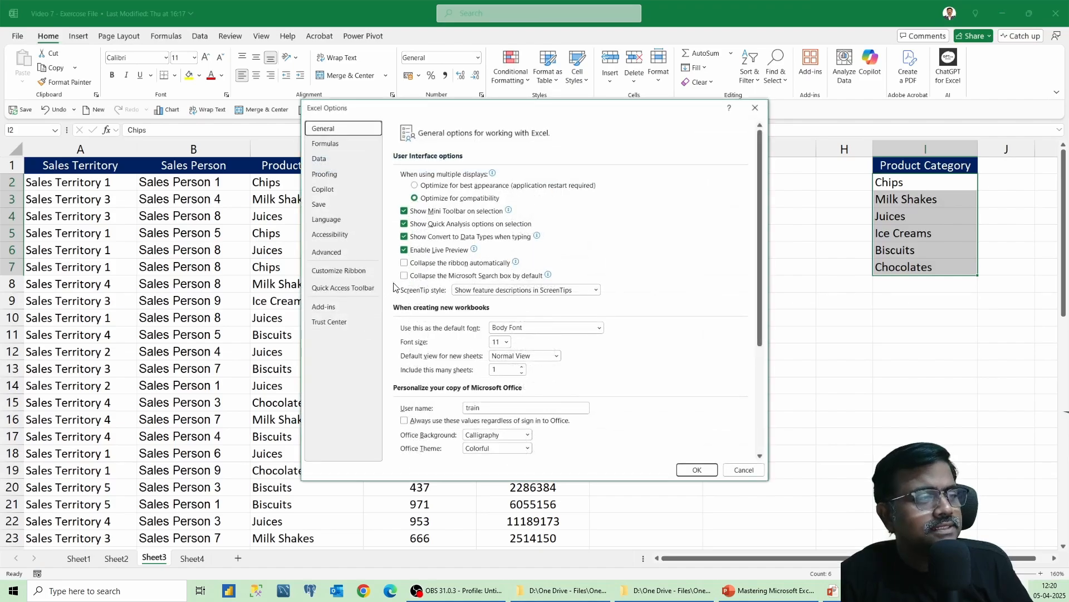
click(342, 255)
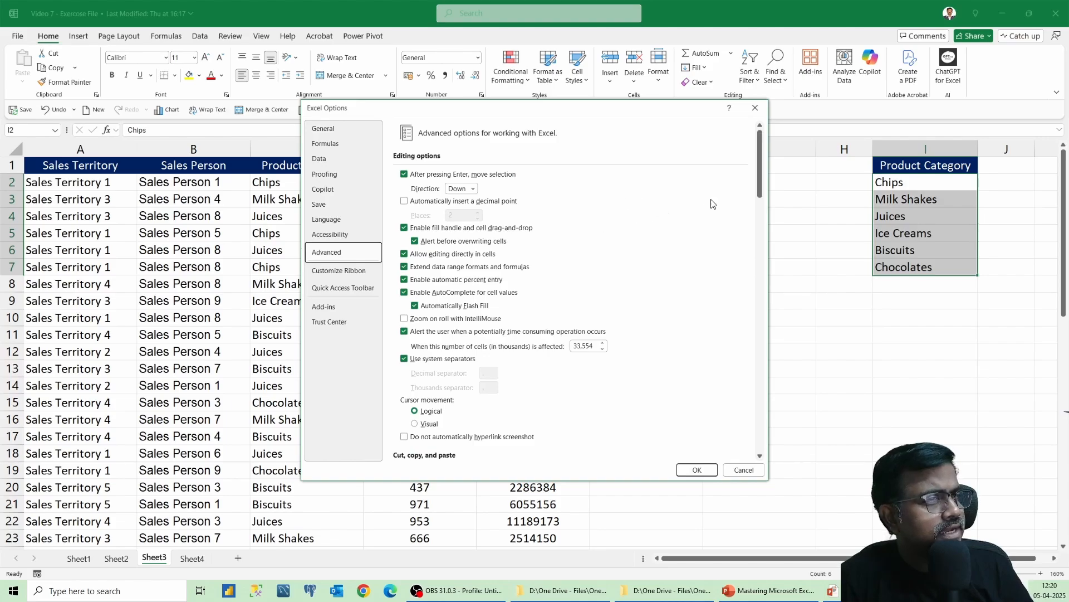
drag(763, 165, 775, 426)
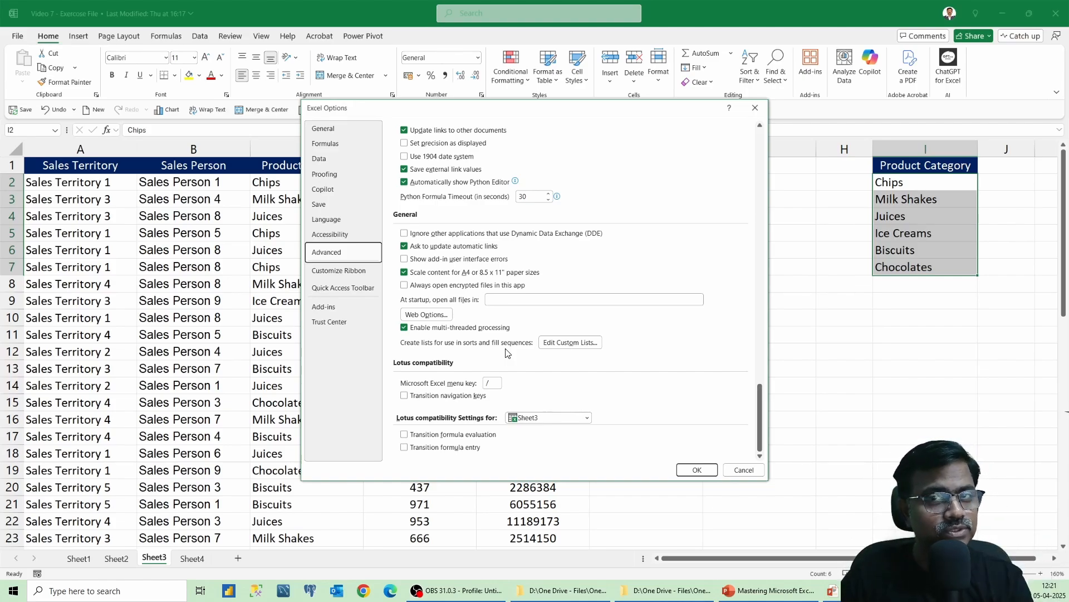
click(564, 344)
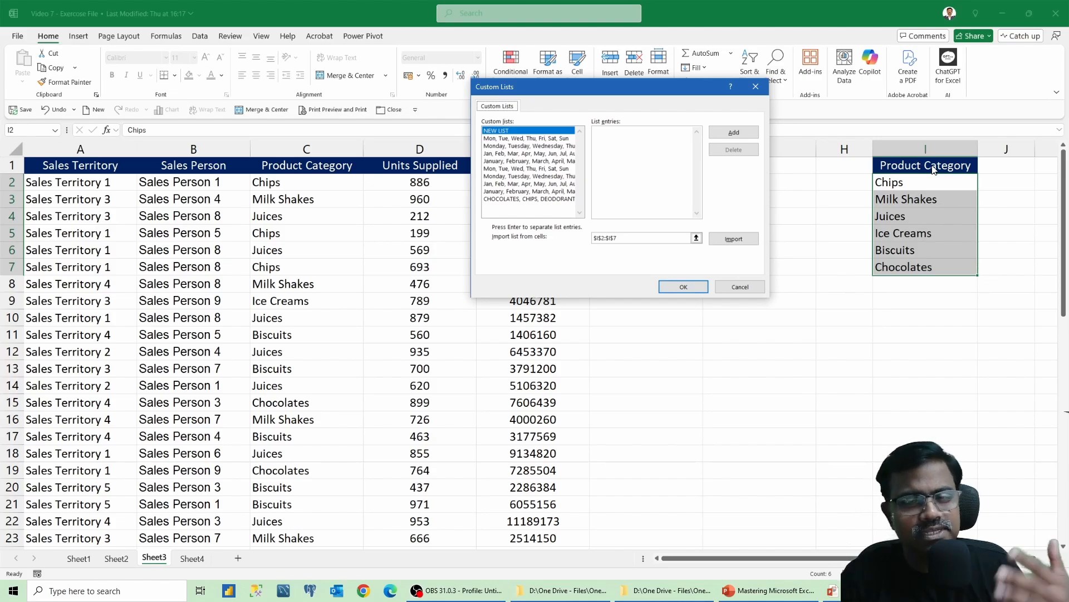
Import cells $I$2:$I$7 as a new custom list and save the program options
click(730, 240)
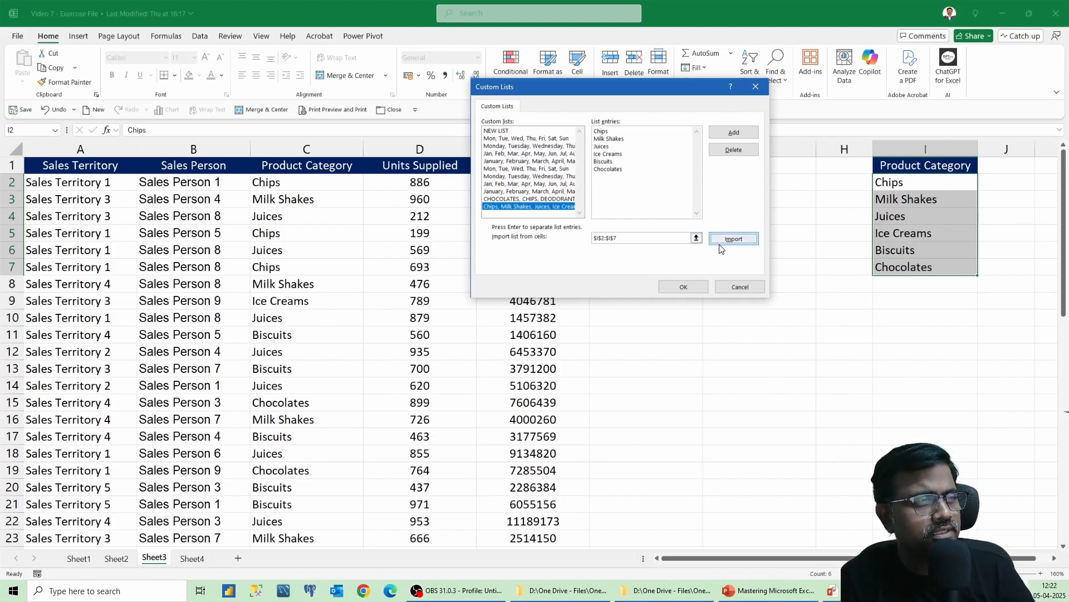
click(684, 287)
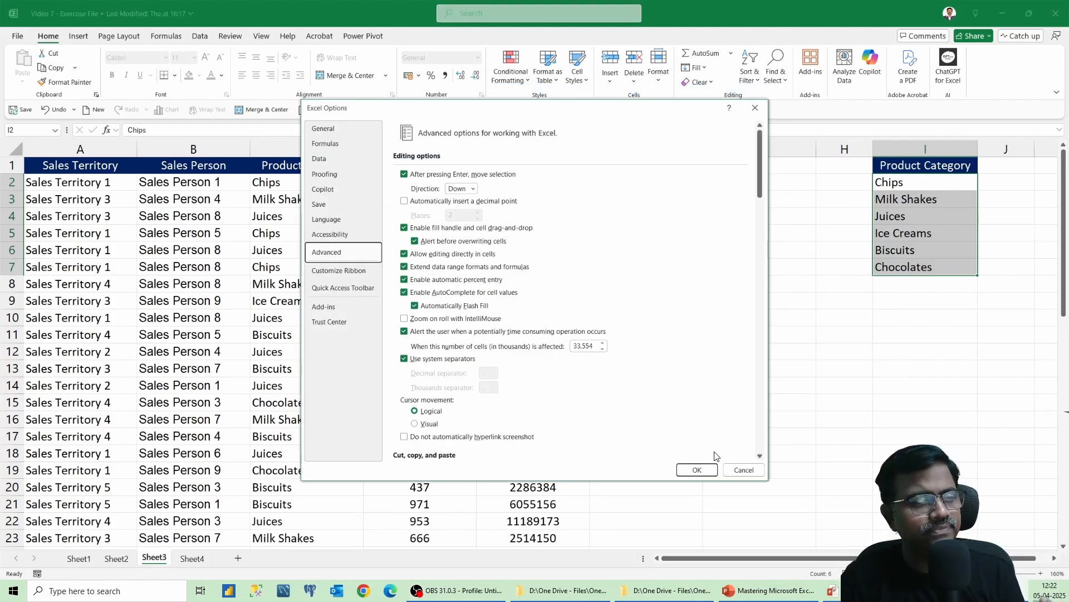
click(697, 470)
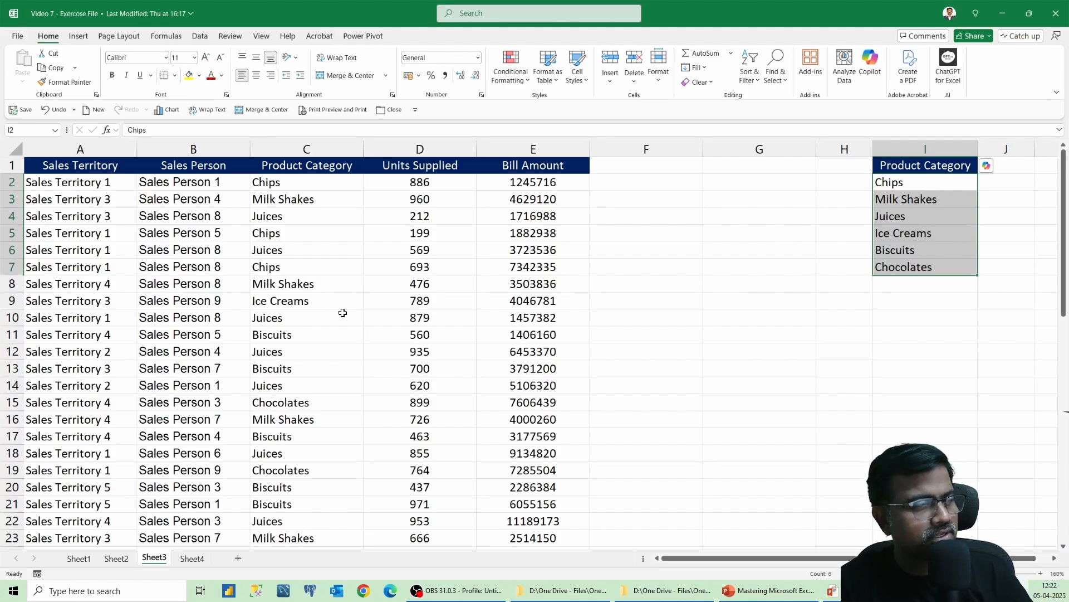
Start a custom sort of the Sheet3 sales data with Product Category as the sort column
click(277, 284)
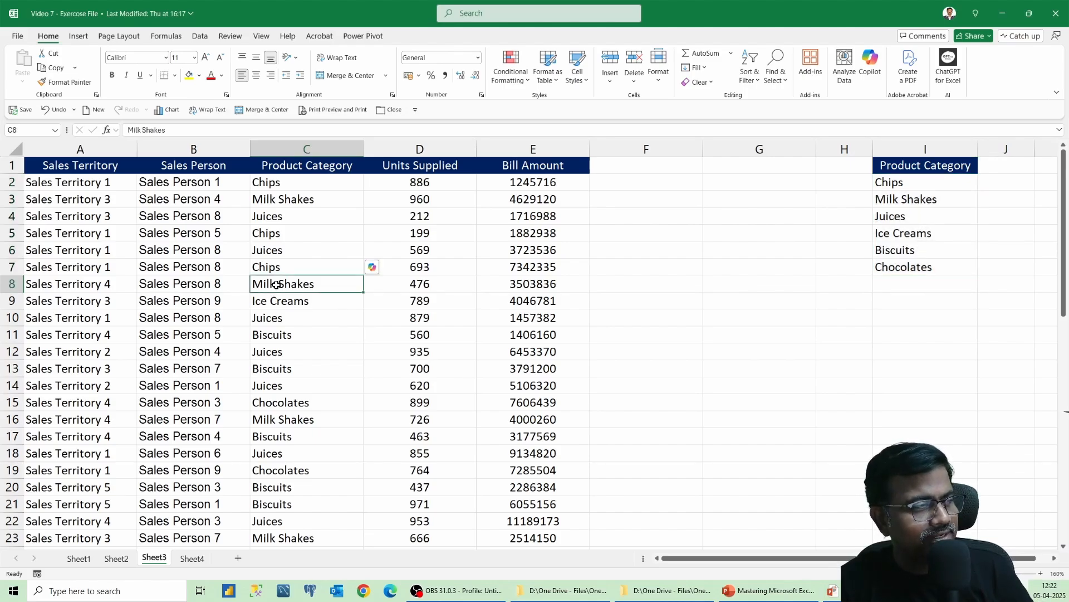
right_click(277, 284)
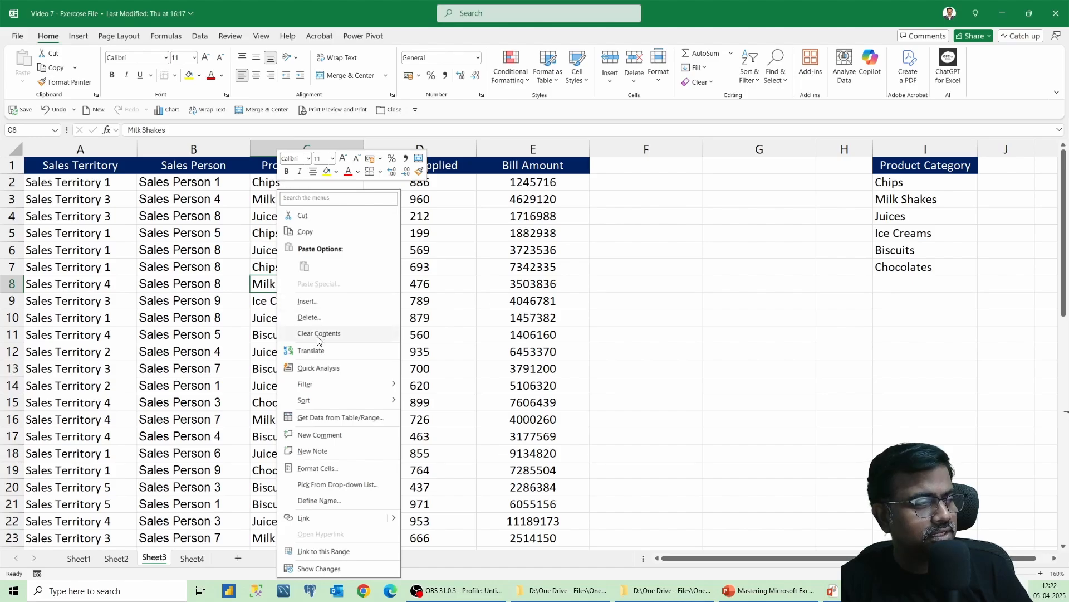
mouse_move(342, 405)
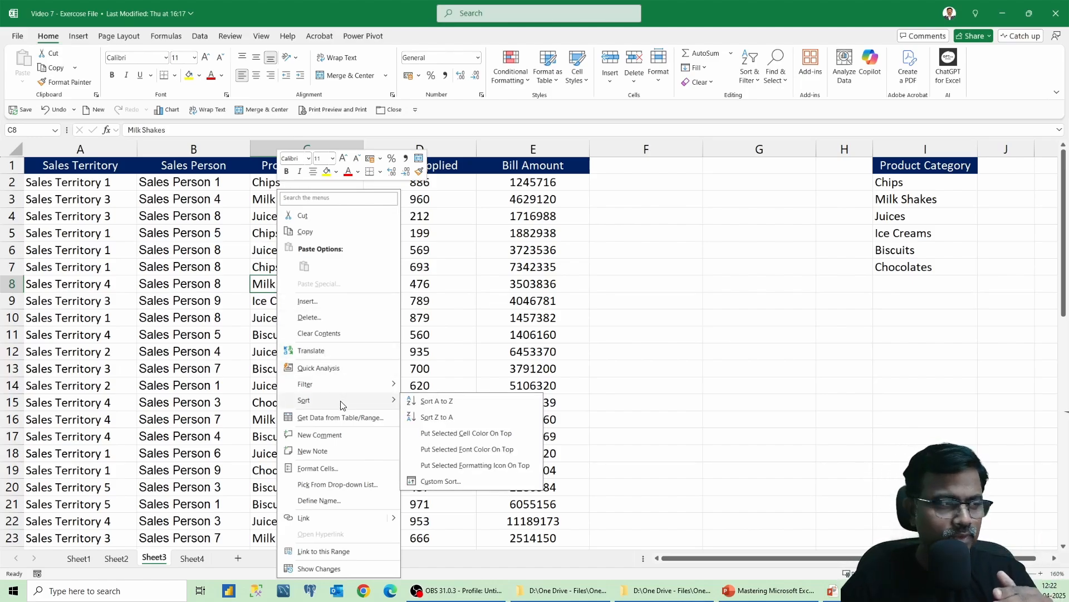
click(449, 483)
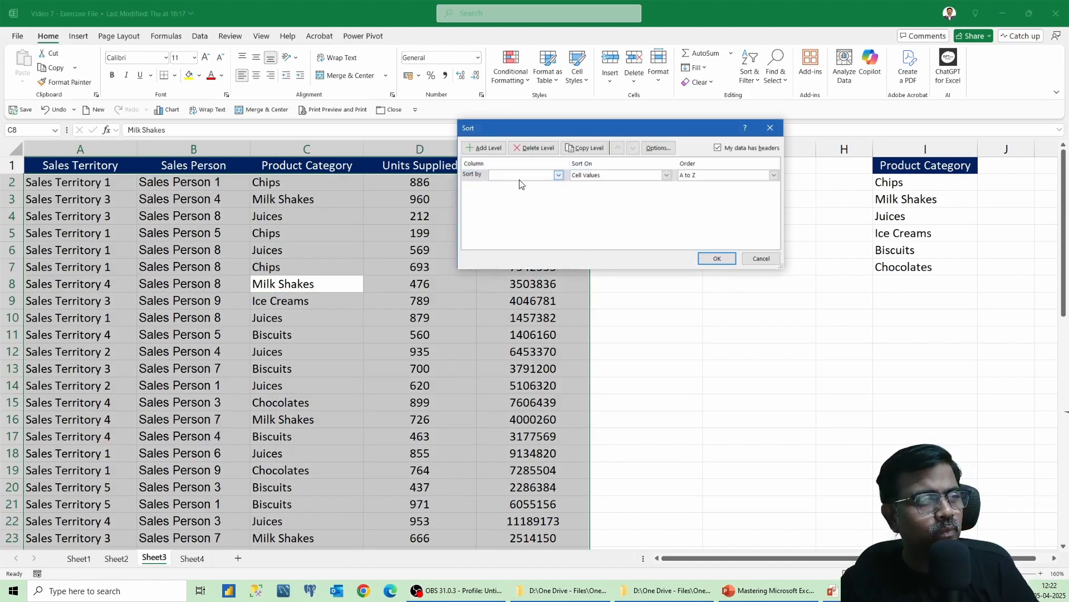
click(525, 176)
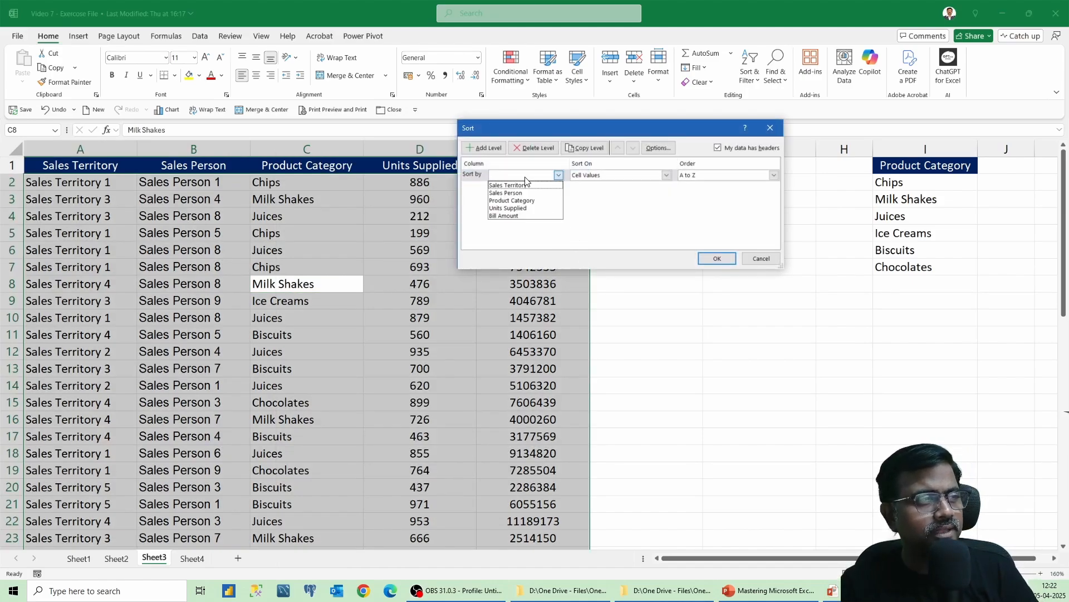
click(522, 202)
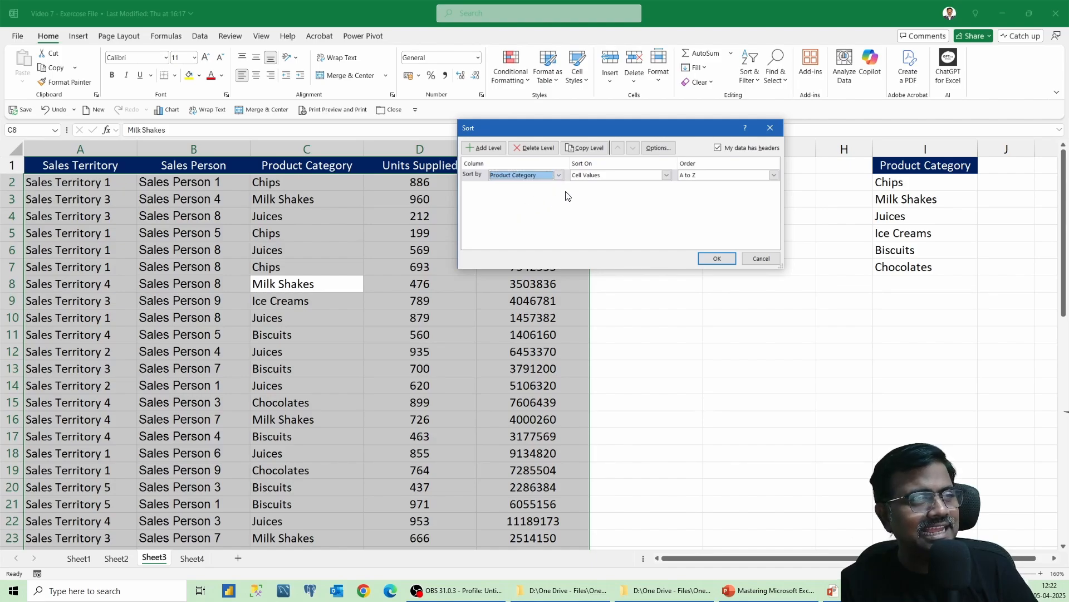
Set the sort order to the custom list Chips, Milk Shakes, Juices, Ice Creams, Biscuits, Chocolates, apply it, and check the sorted categories
click(710, 176)
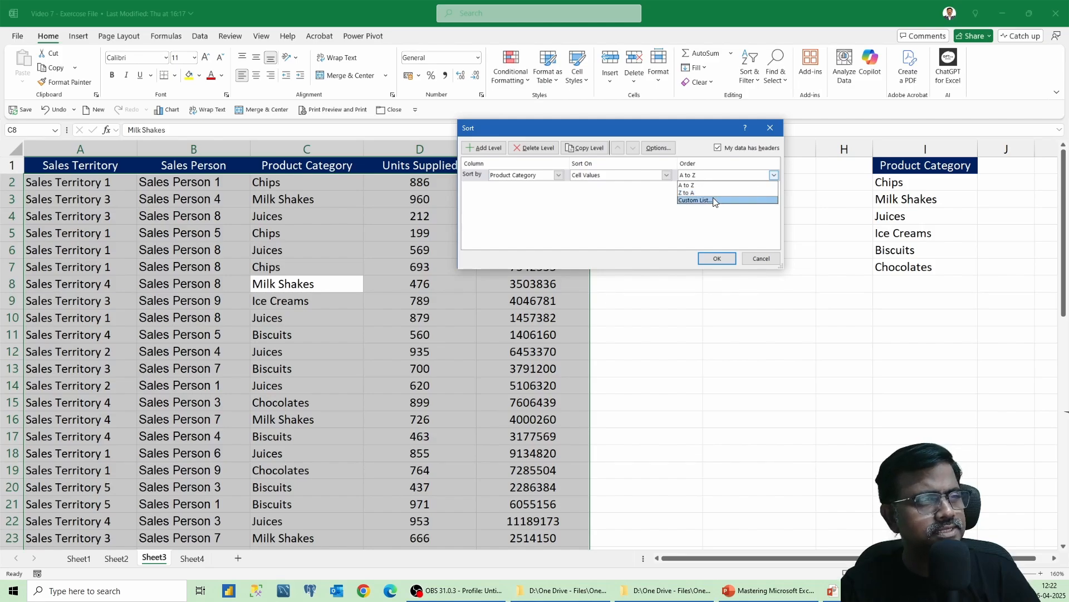
click(715, 200)
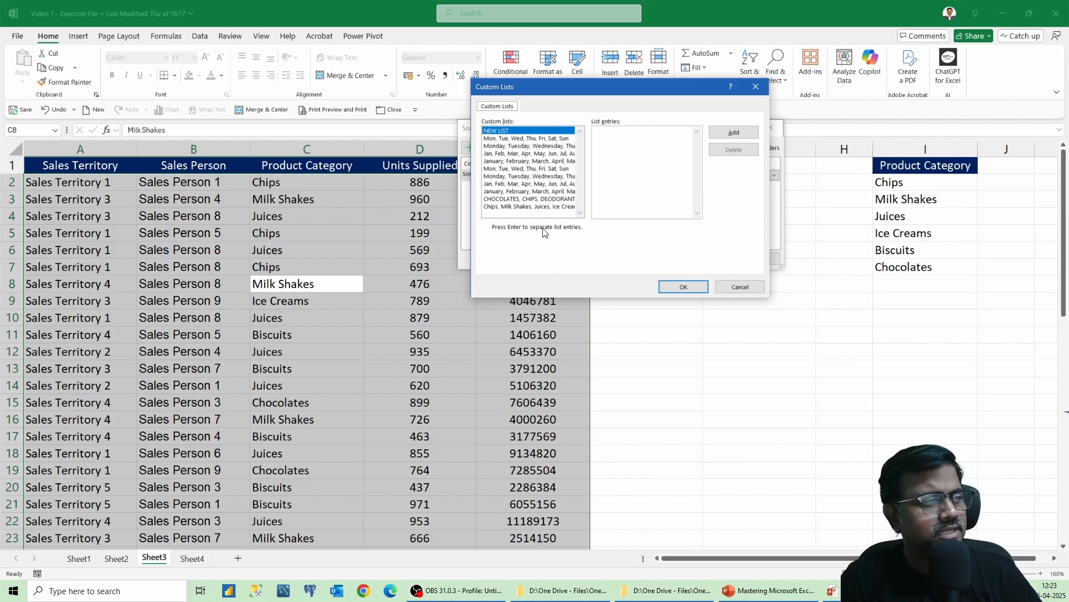
click(511, 207)
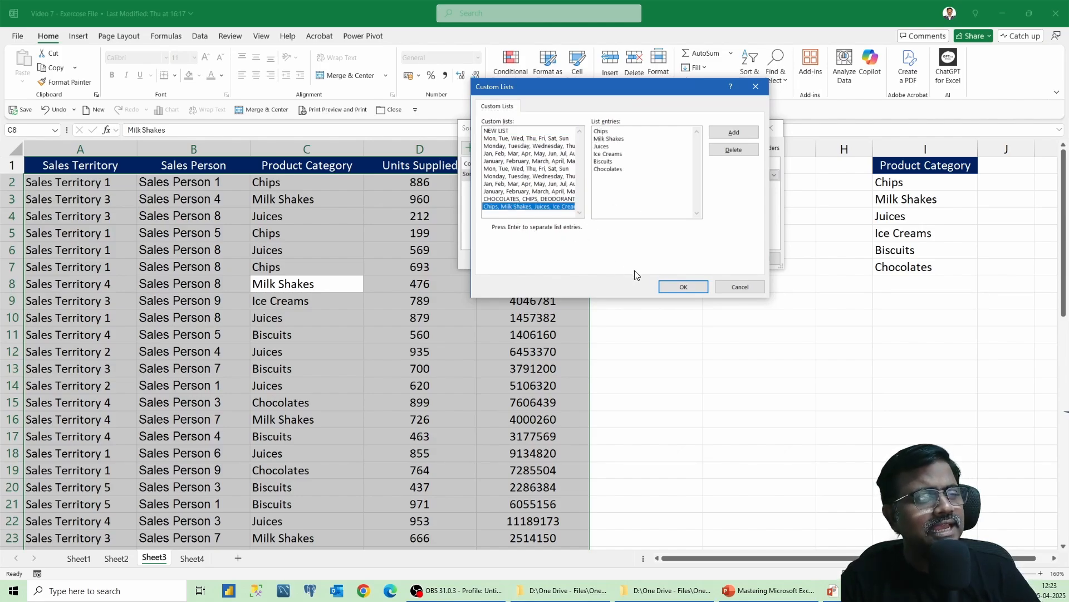
click(687, 289)
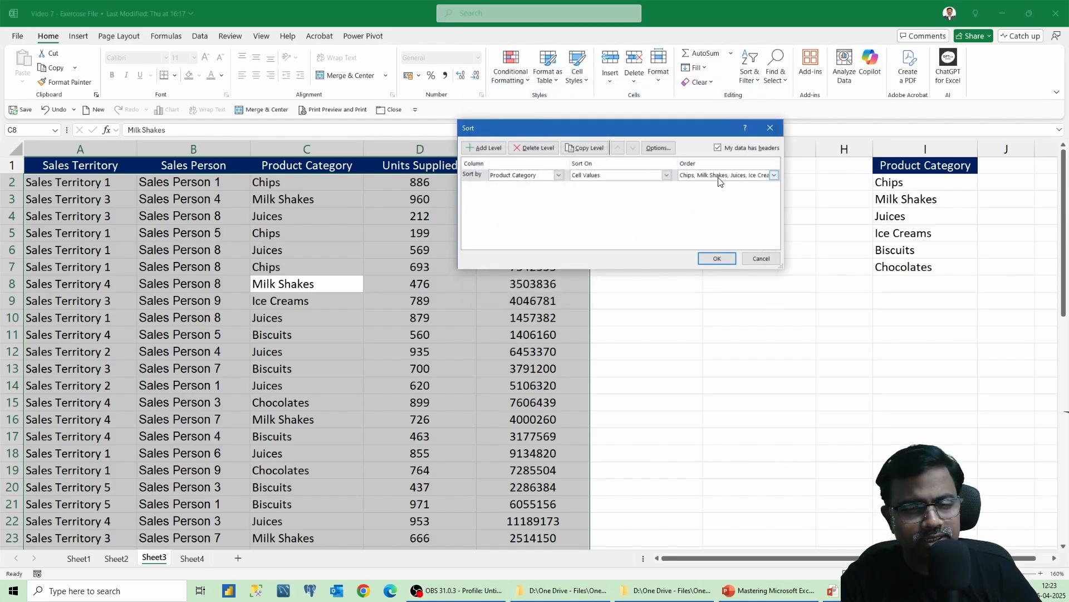
click(717, 259)
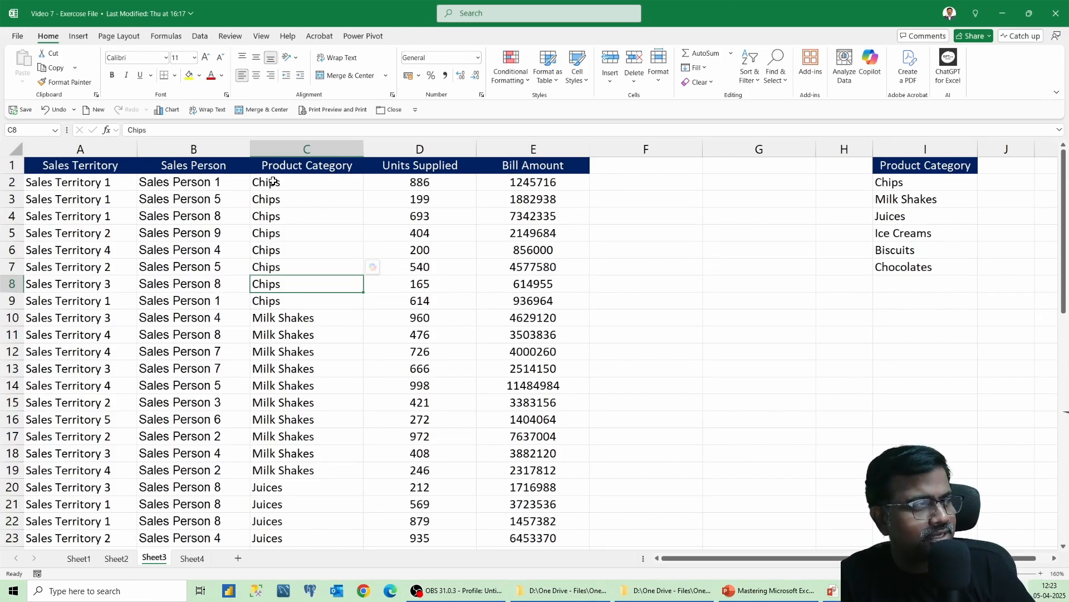
drag(273, 183, 298, 301)
scroll(392, 332, down, 3)
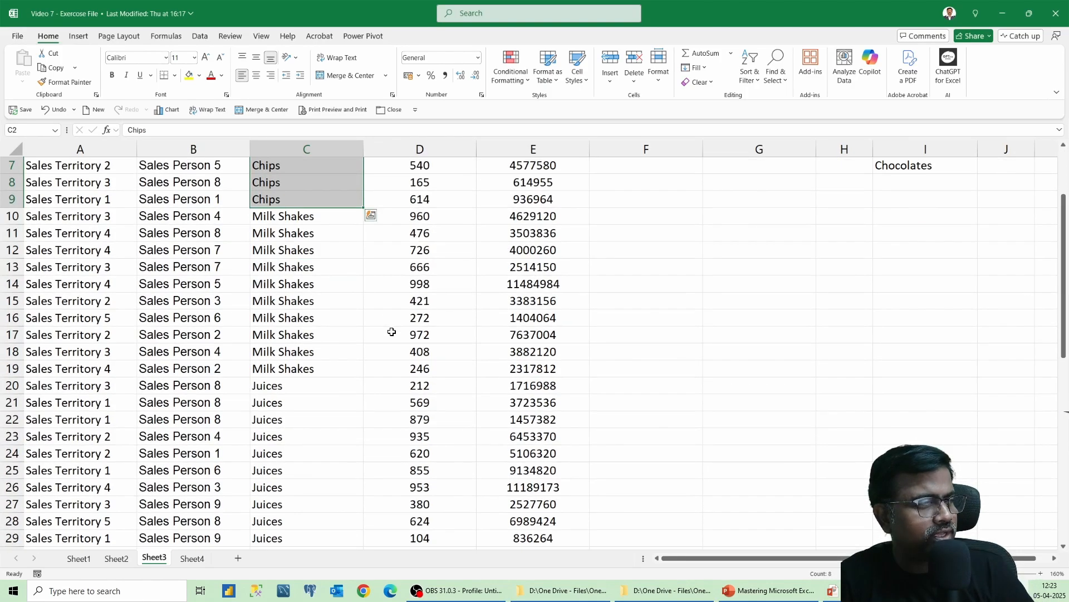
scroll(391, 332, down, 6)
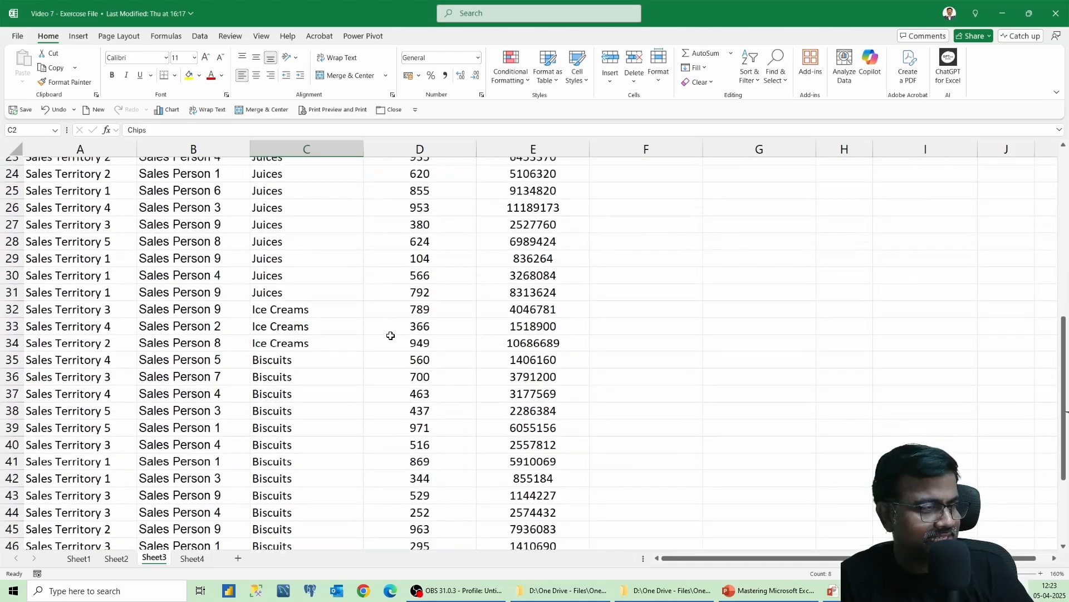
Compare the sorted Product Category column on Sheet3 with the preferred category order in column I
scroll(391, 336, down, 2)
scroll(391, 336, up, 11)
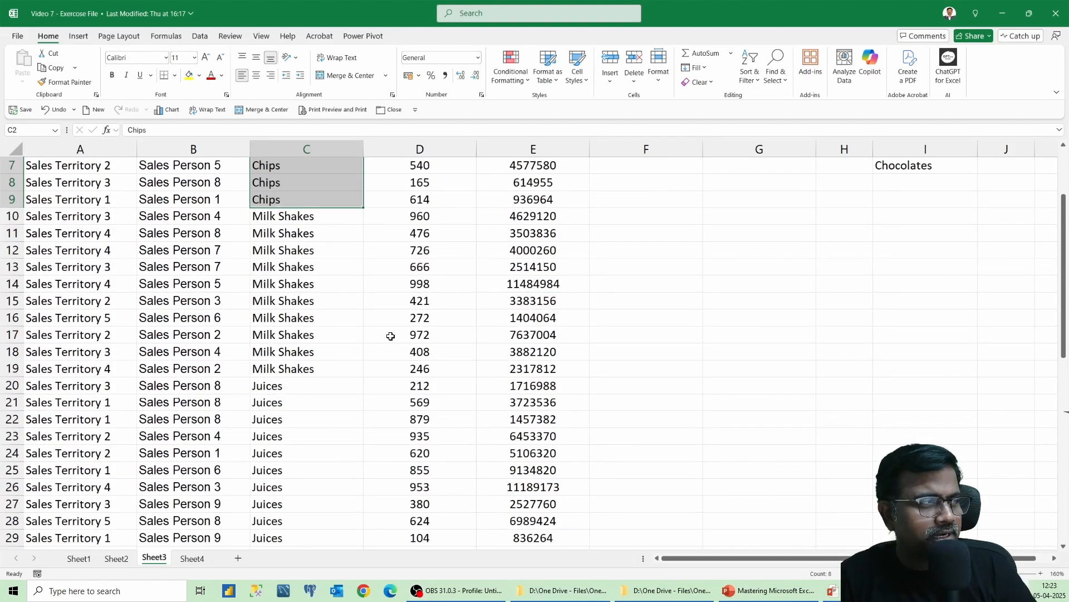
drag(929, 184, 931, 257)
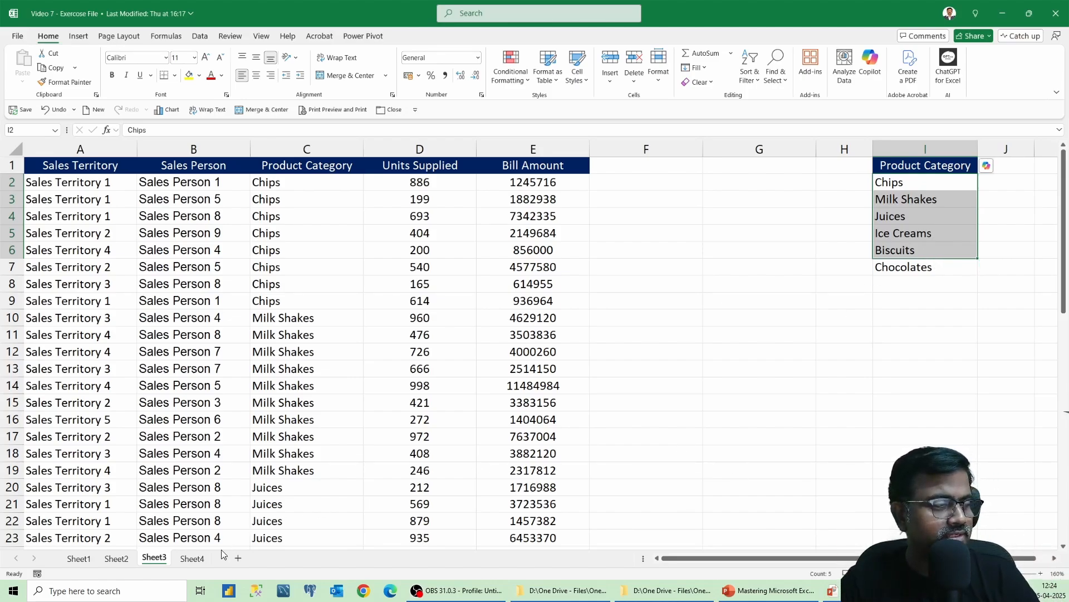
Select the horizontal sales data B1:G5 on Sheet4, leaving out the row labels, and start a custom sort
click(193, 559)
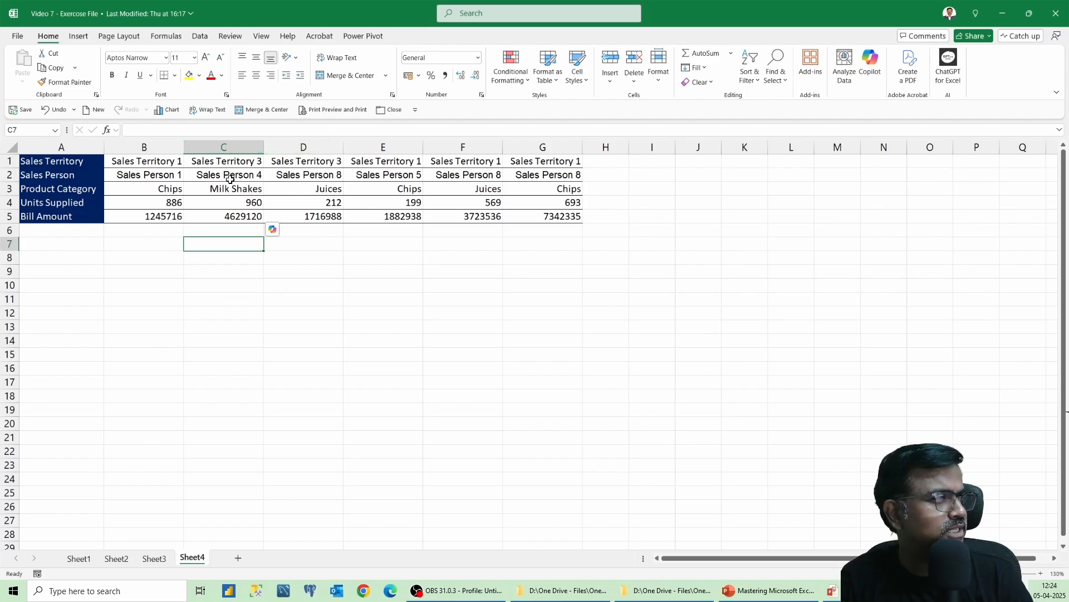
click(202, 188)
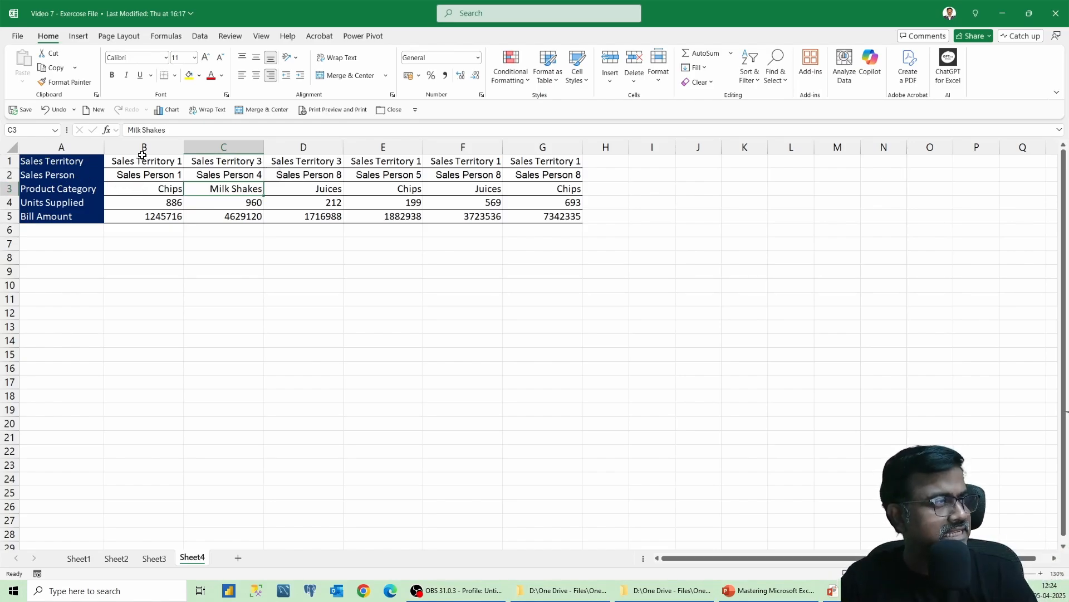
drag(141, 160, 543, 215)
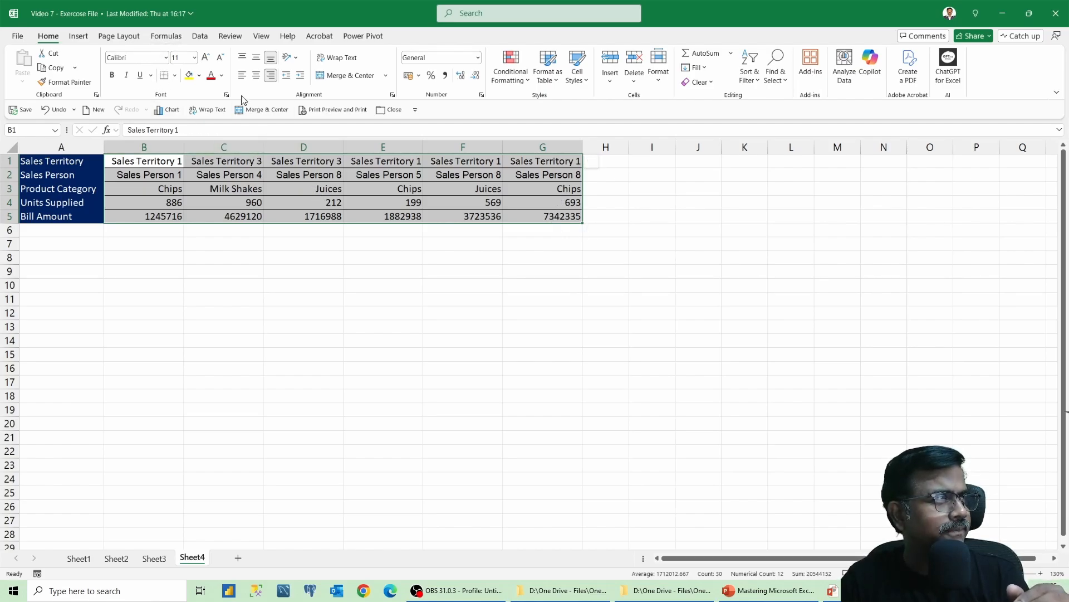
right_click(273, 176)
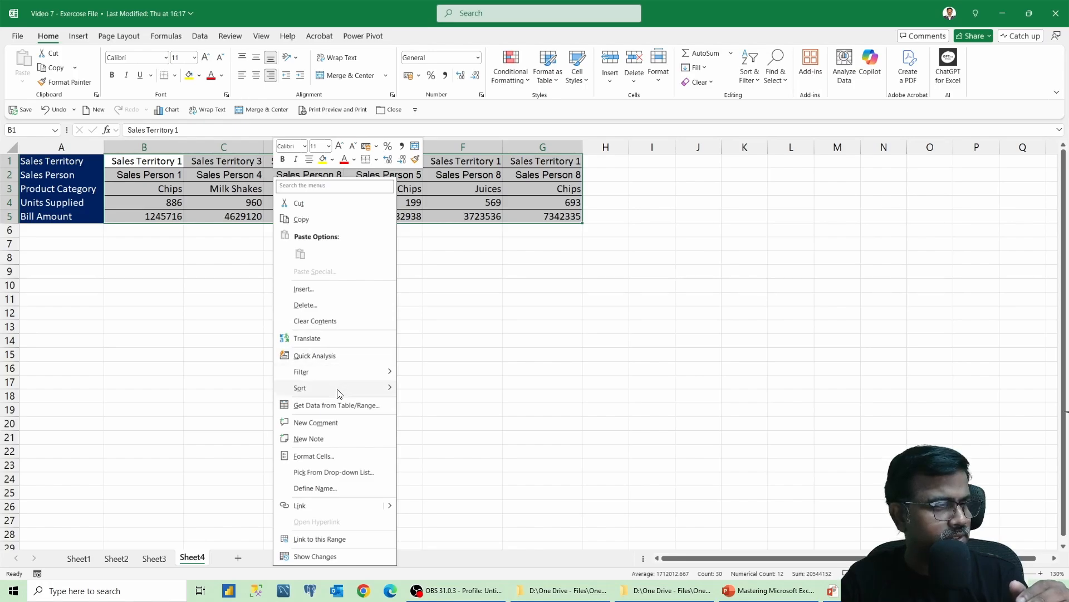
mouse_move(337, 393)
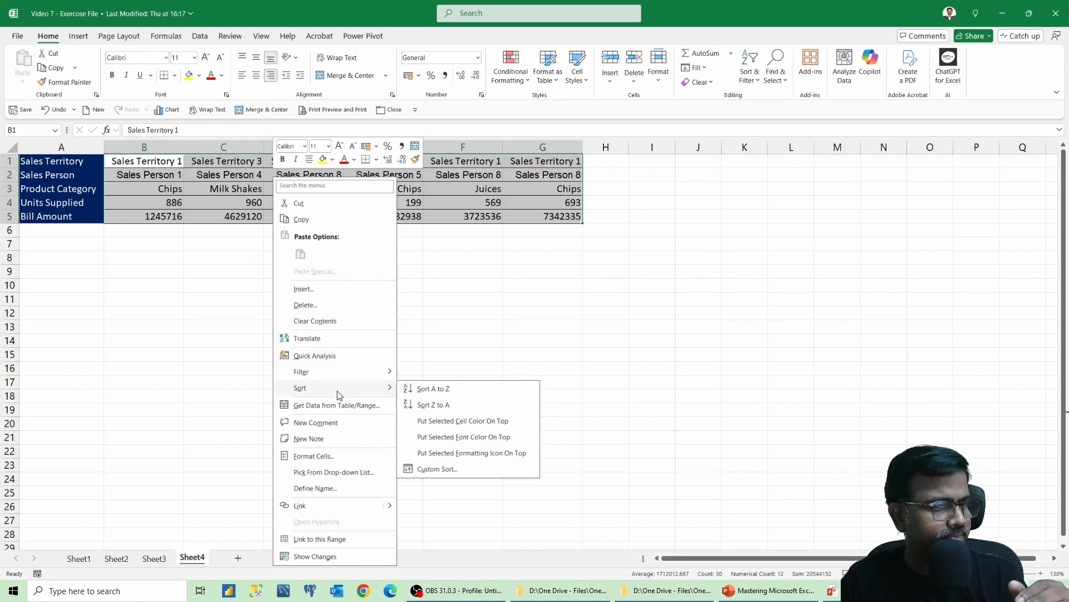
click(461, 471)
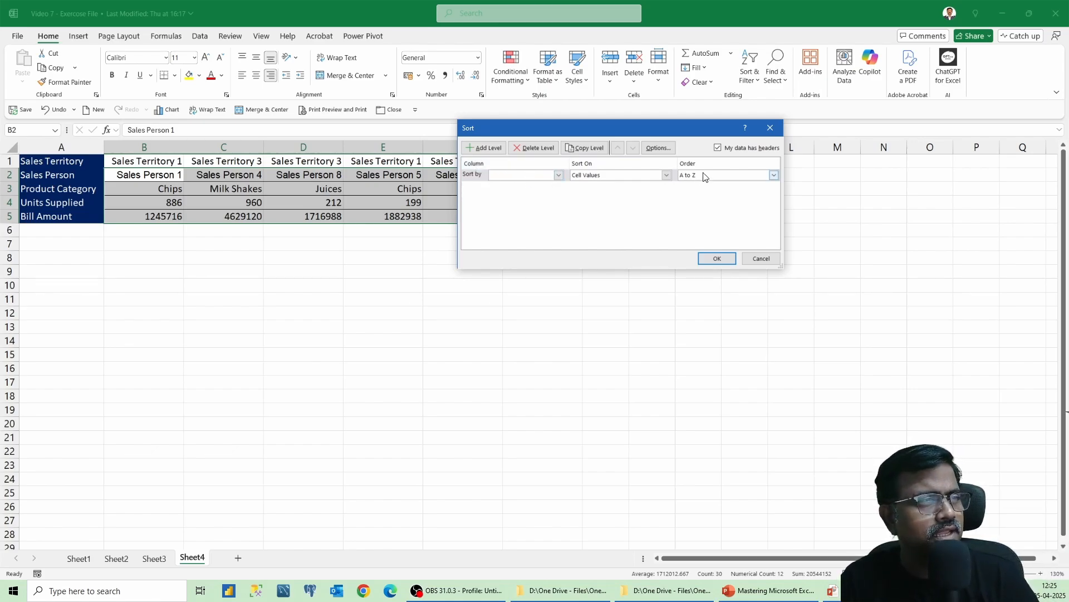
Change the sort orientation to left to right in the sort options
click(656, 149)
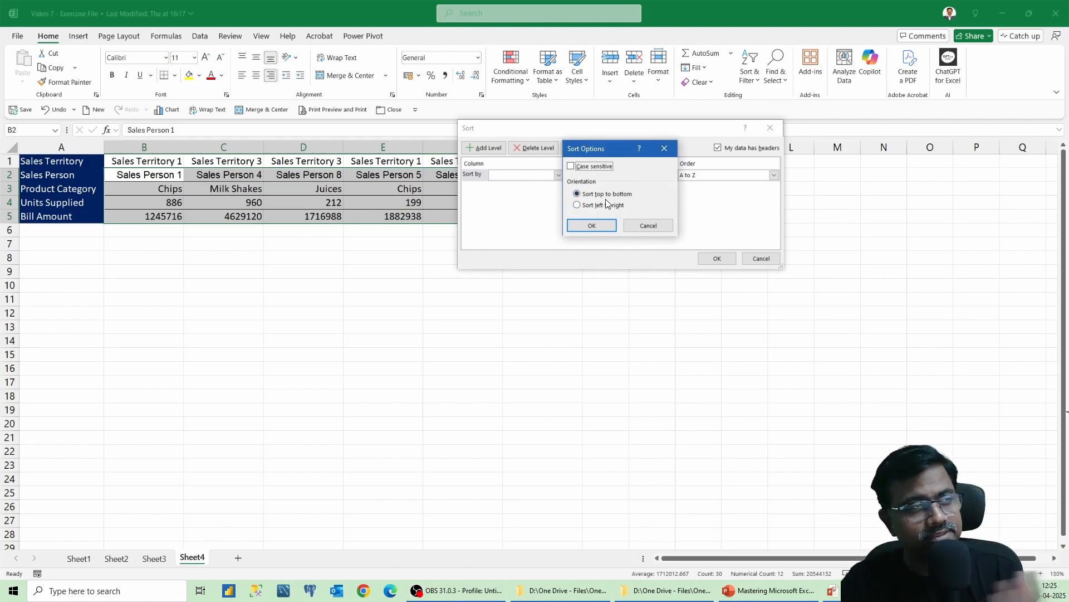
click(592, 206)
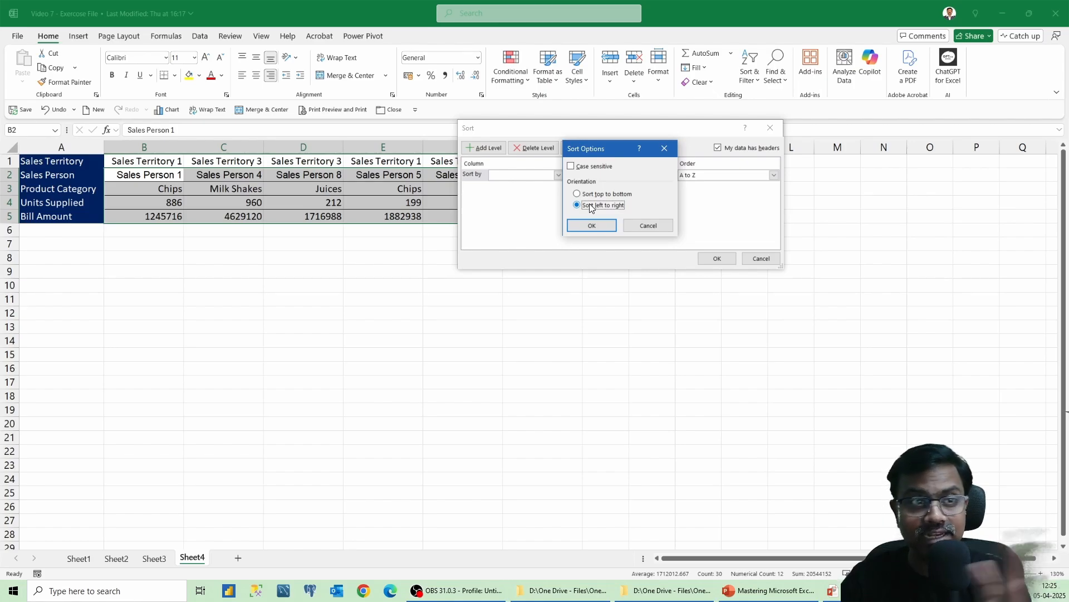
click(592, 226)
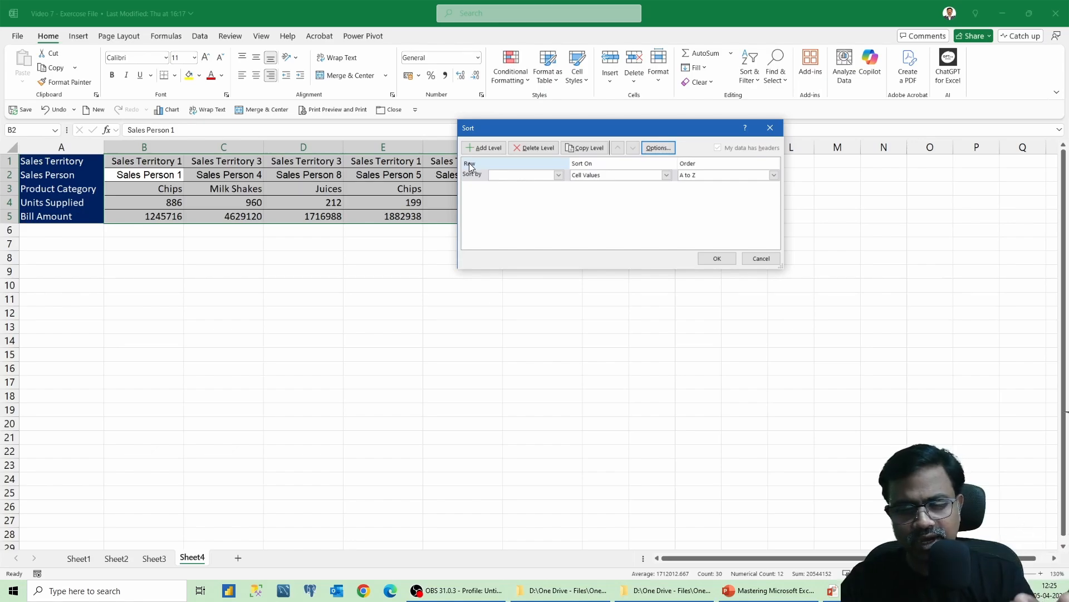
Sort the Sheet4 data by the cell values of Row 2 from A to Z and check the reordered columns
click(516, 177)
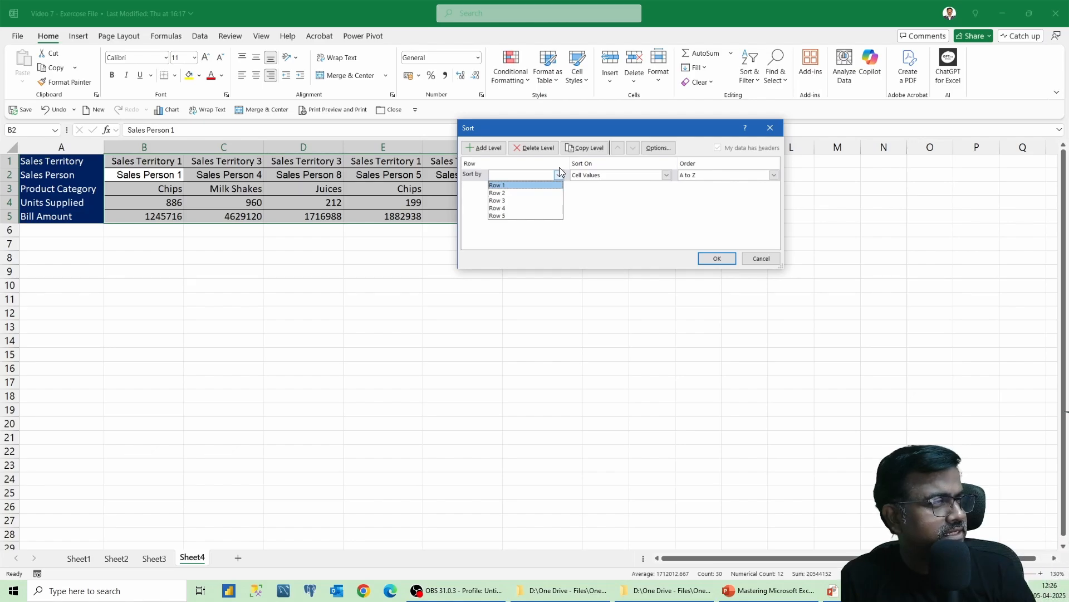
click(513, 193)
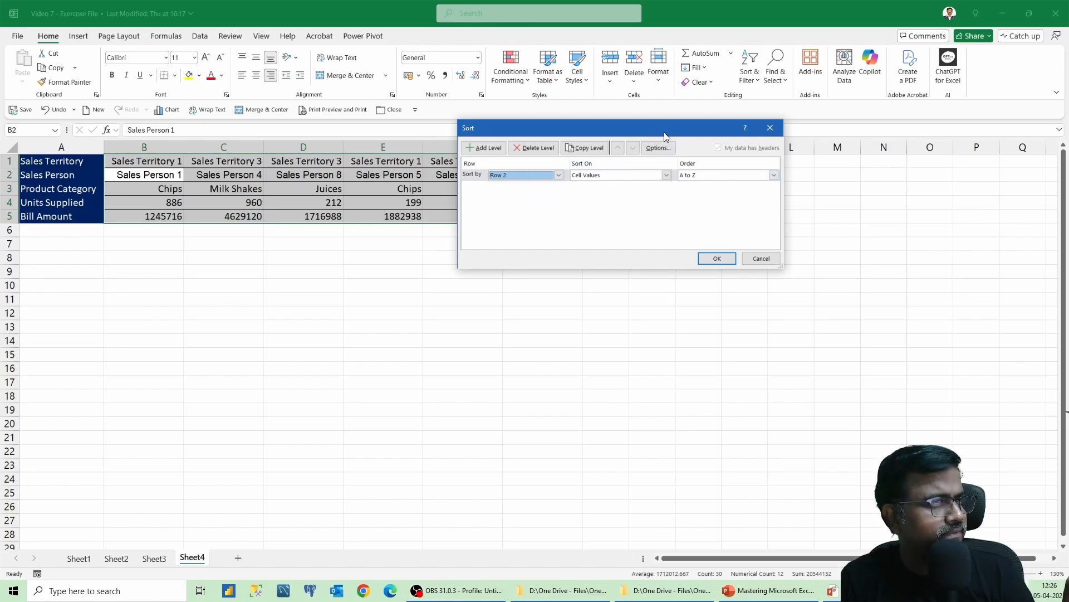
drag(665, 131, 804, 195)
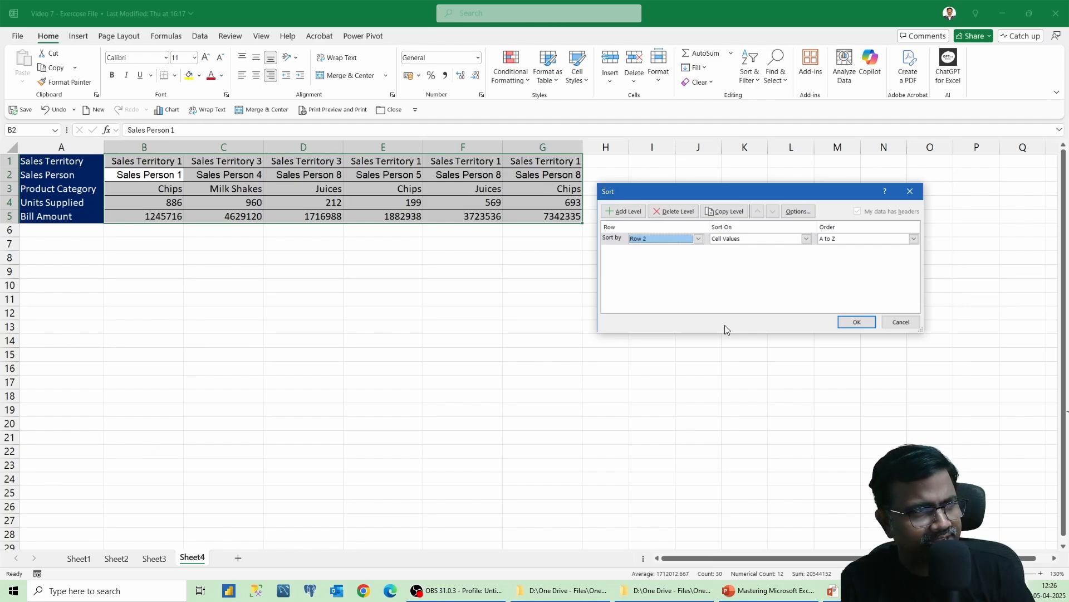
click(844, 323)
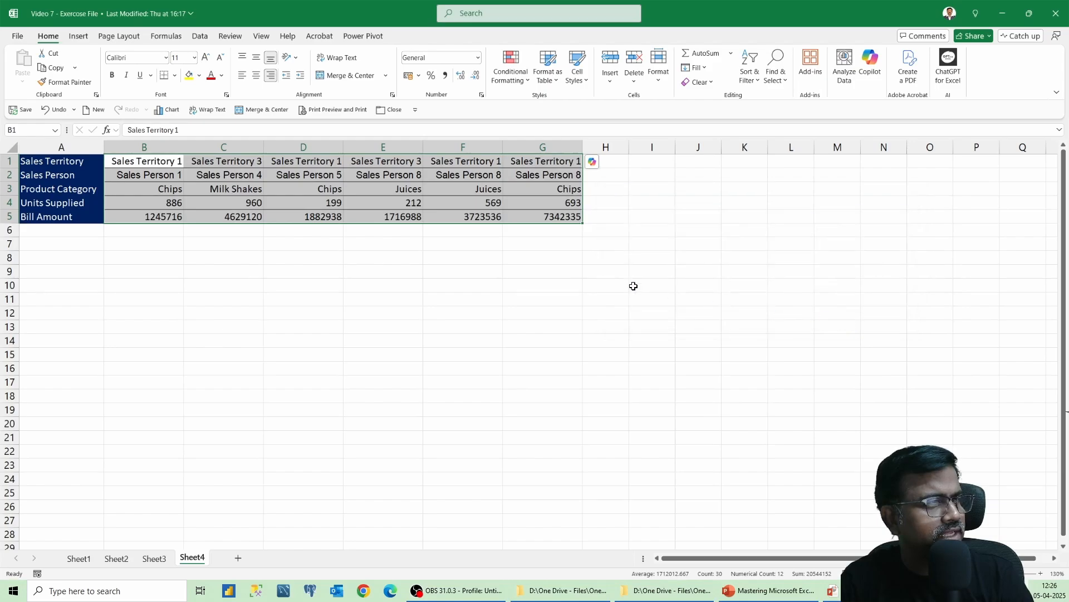
click(187, 176)
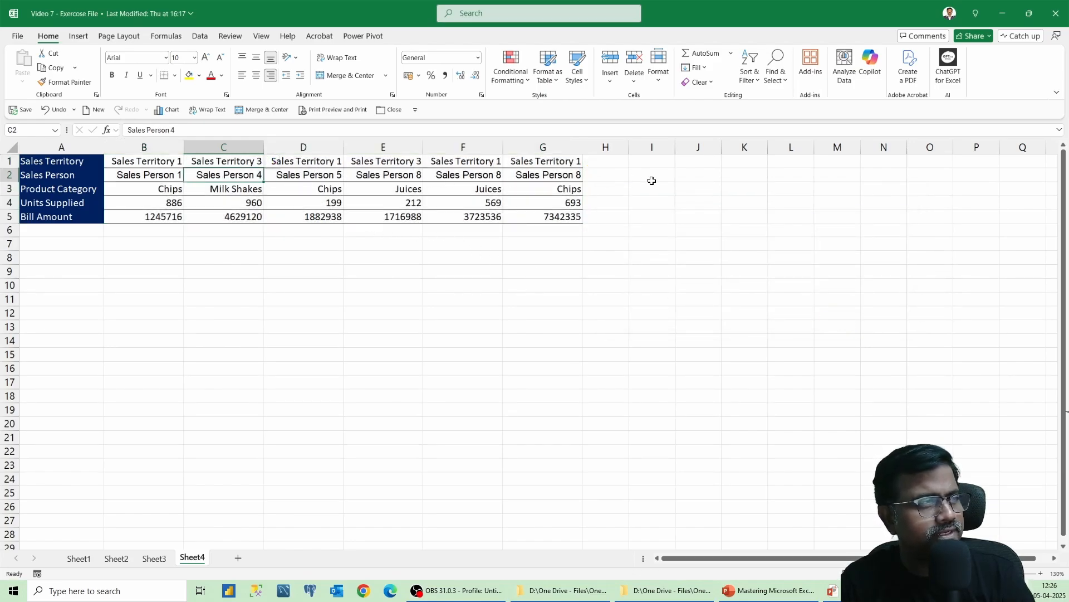